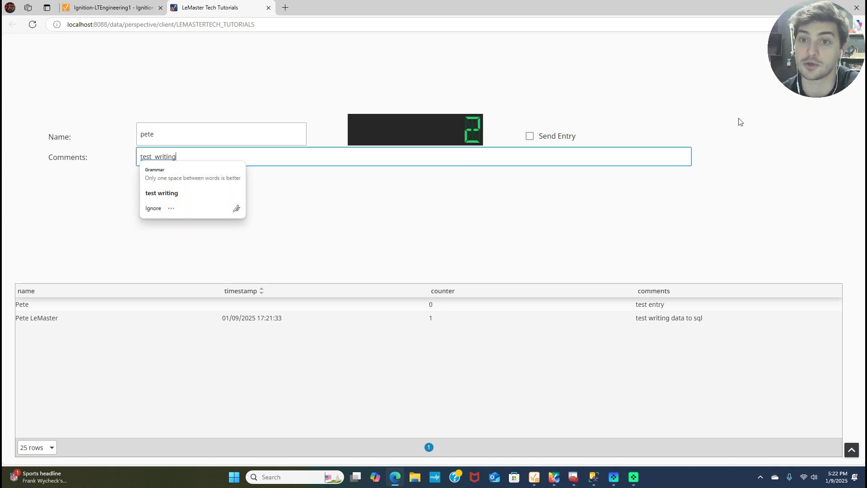
Submit the entered name with comment 'test writing' via Send Entry, adding a third table row.
left_click(529, 138)
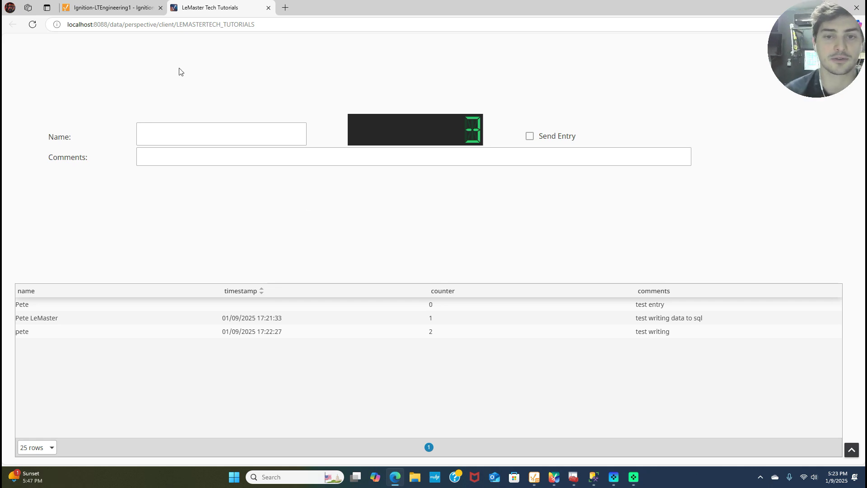
Close the SQL Server 2022 Express download and Bing tabs, then switch to Management Studio.
left_click(285, 7)
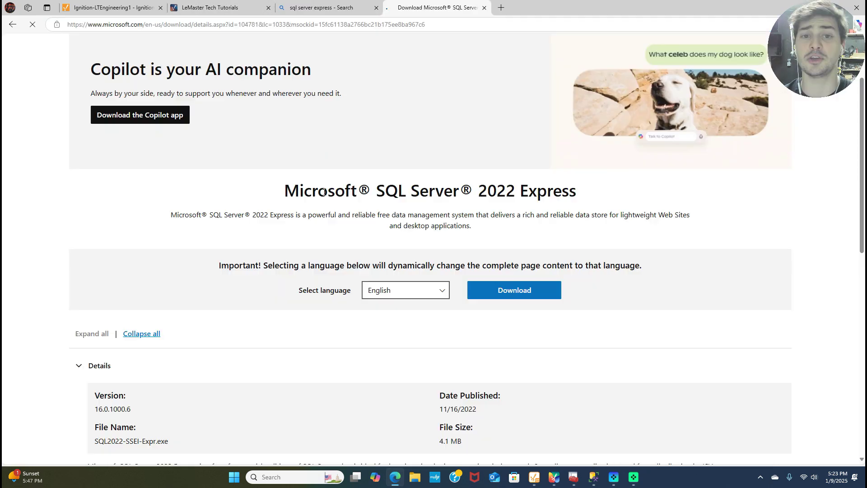
left_click_drag(329, 189, 521, 215)
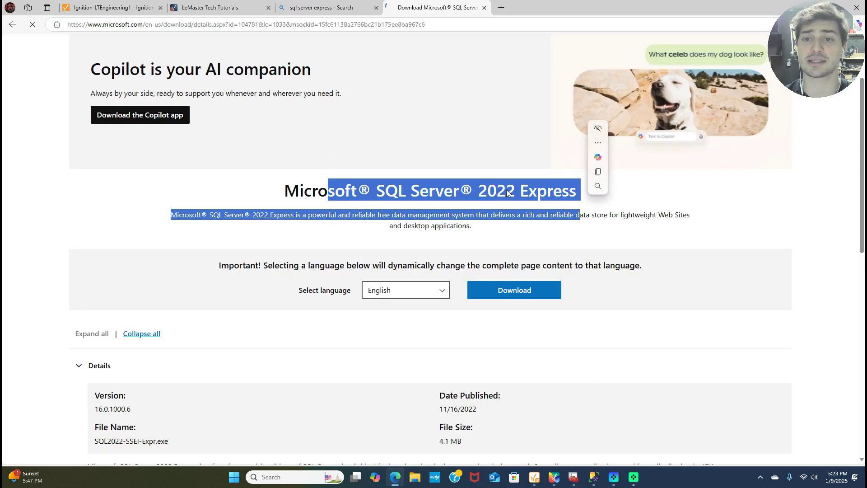
left_click(505, 190)
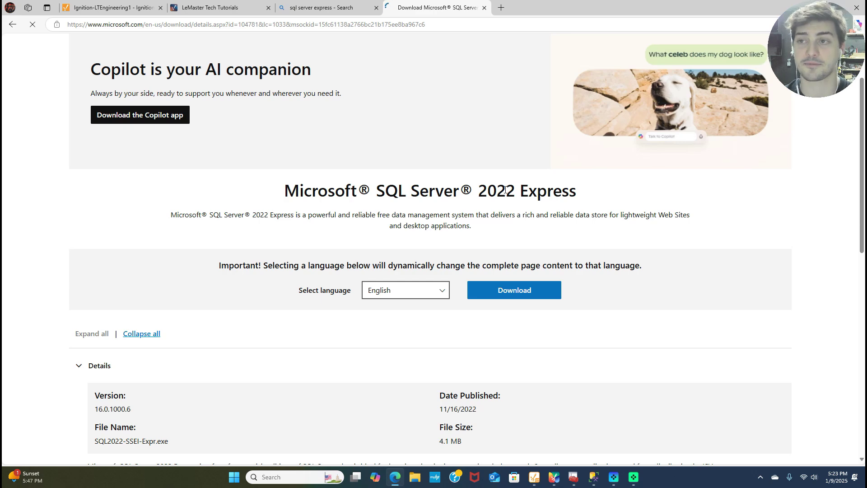
left_click(484, 7)
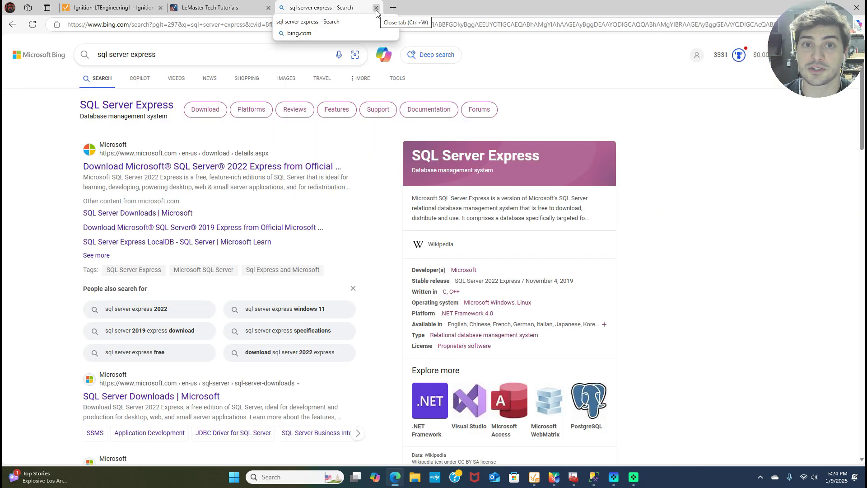
left_click(376, 8)
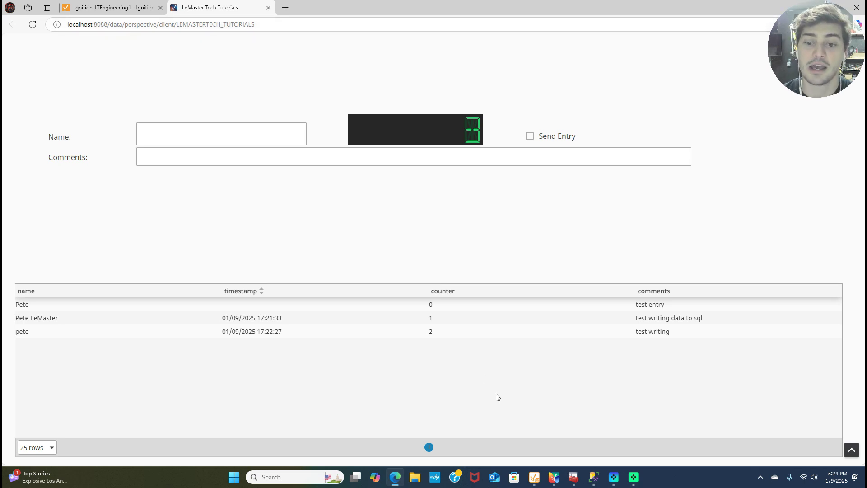
mouse_move(602, 479)
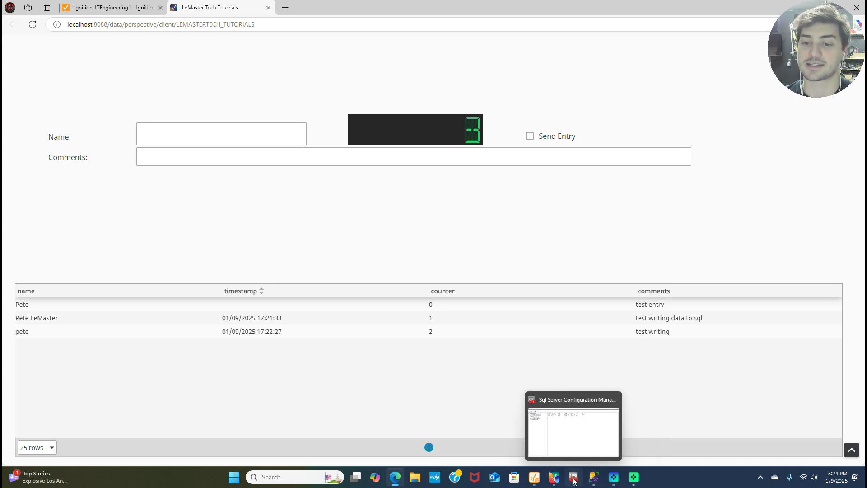
left_click(591, 480)
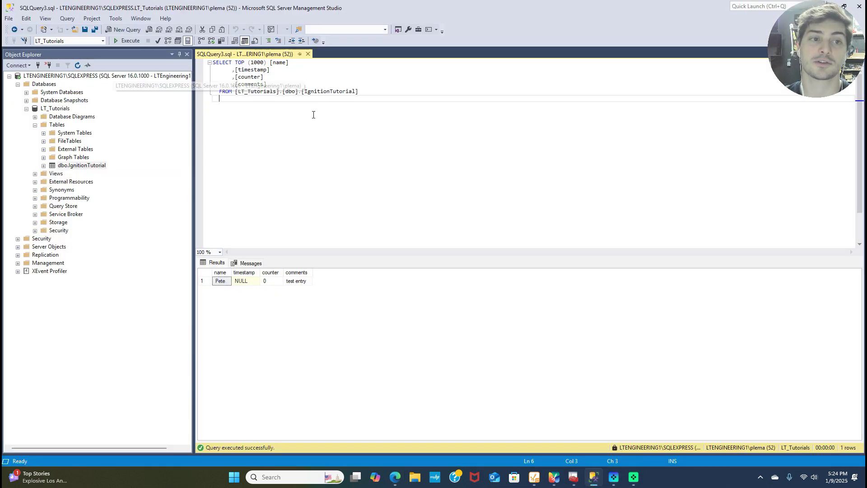
Widen Object Explorer and browse SQLEXPRESS to the LT_Tutorials IgnitionTutorial table.
left_click(44, 93)
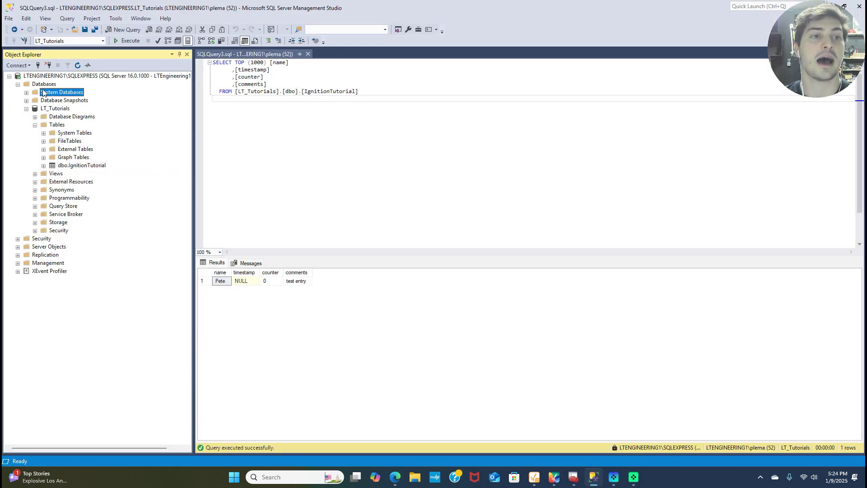
left_click(47, 77)
left_click_drag(193, 85, 215, 85)
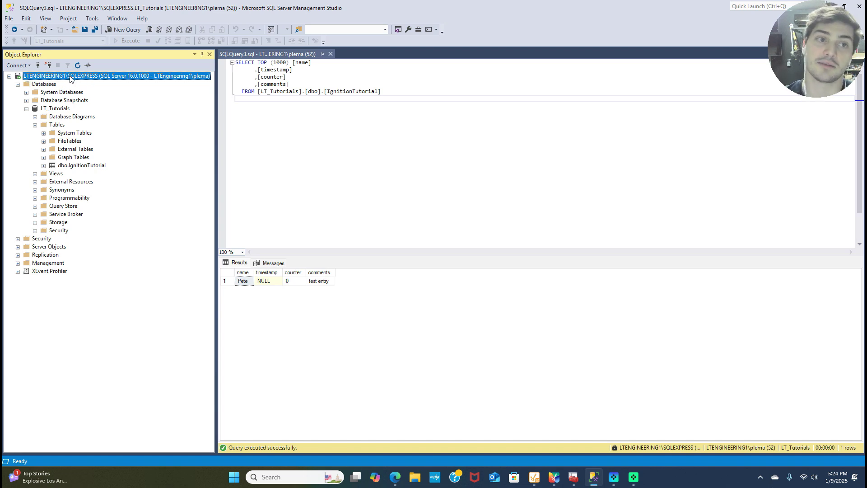
left_click(50, 109)
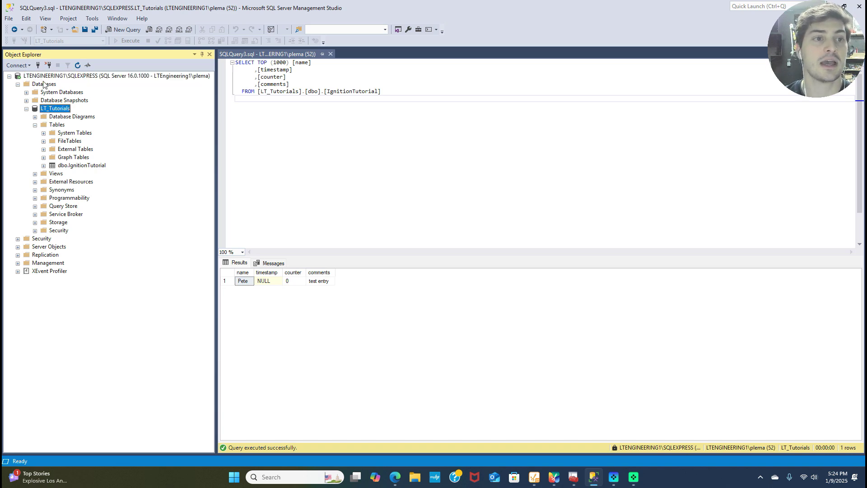
right_click(48, 84)
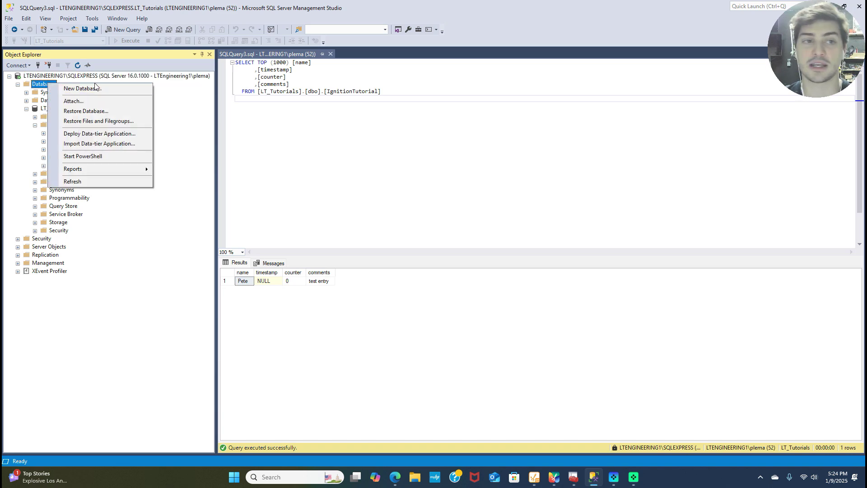
left_click(42, 110)
left_click(42, 111)
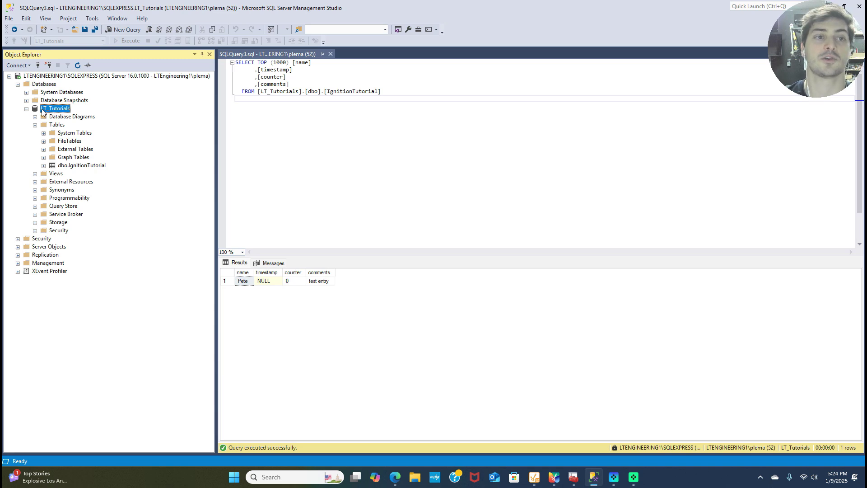
left_click(58, 165)
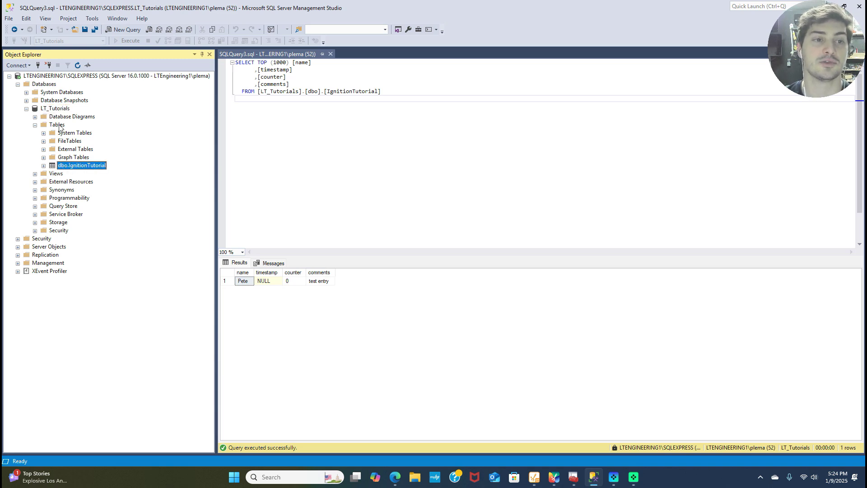
left_click(266, 160)
right_click(74, 167)
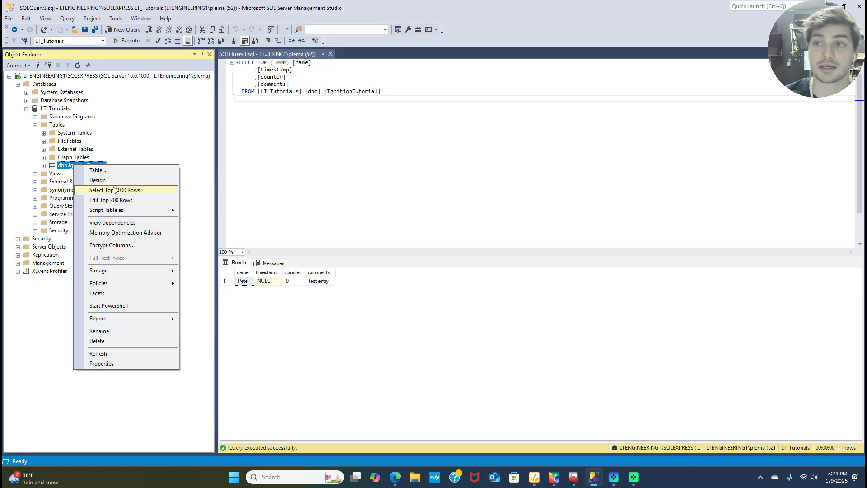
left_click(337, 153)
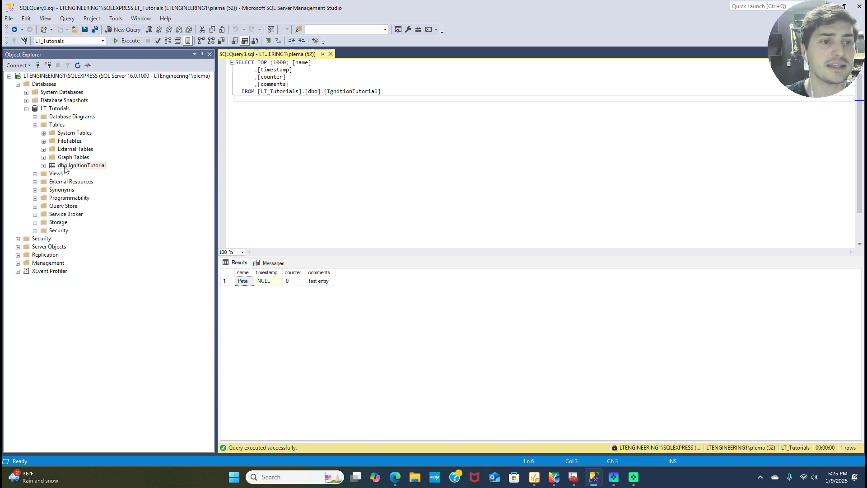
Open the IgnitionTutorial table design, check the counter column, then return to SQLQuery3.sql.
right_click(64, 166)
left_click(144, 181)
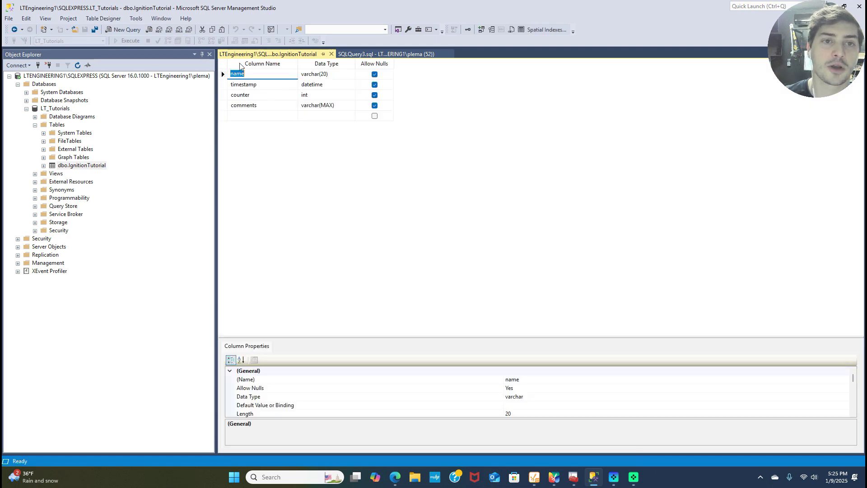
left_click(274, 95)
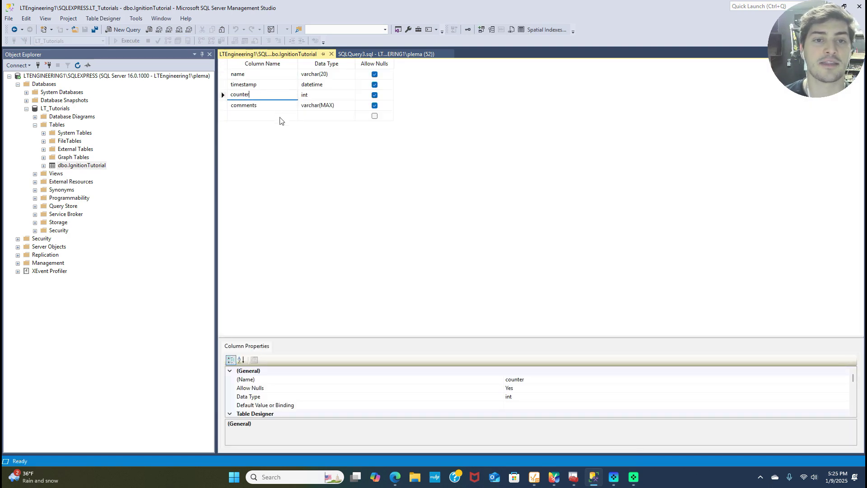
left_click(281, 117)
key("ctrl+Tab")
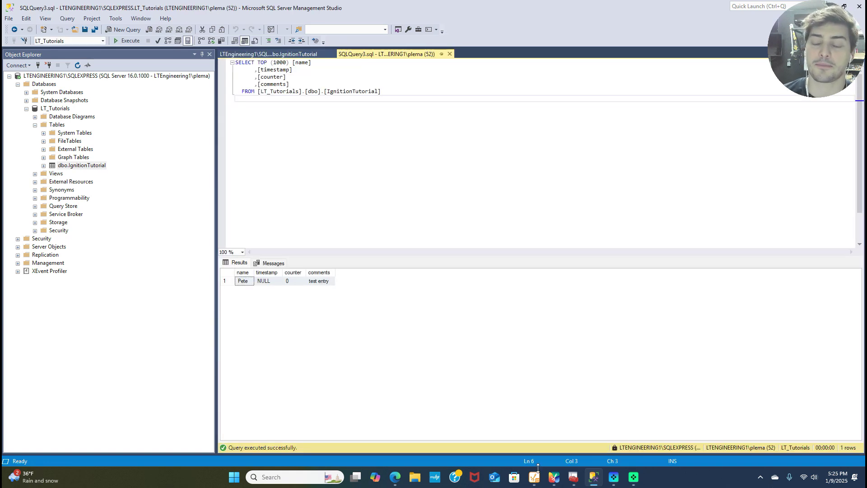
Review the SQL Server (SQLEXPRESS) and SQL Server Browser services in Configuration Manager.
left_click(581, 480)
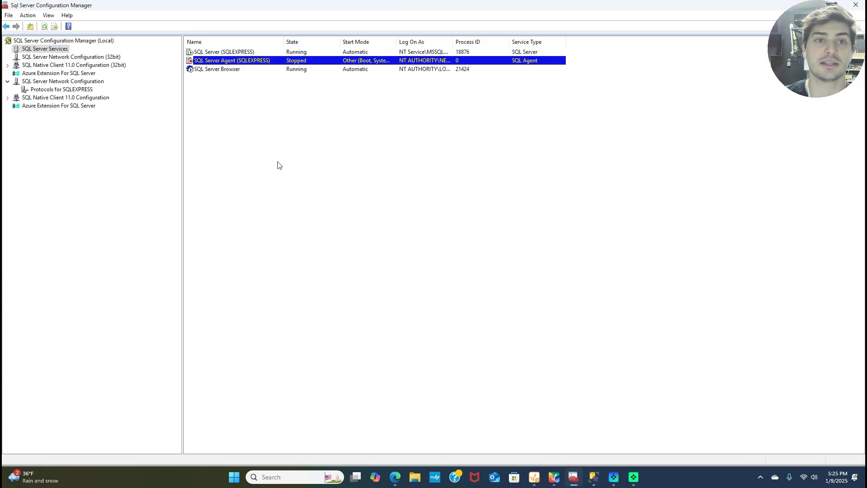
left_click(63, 75)
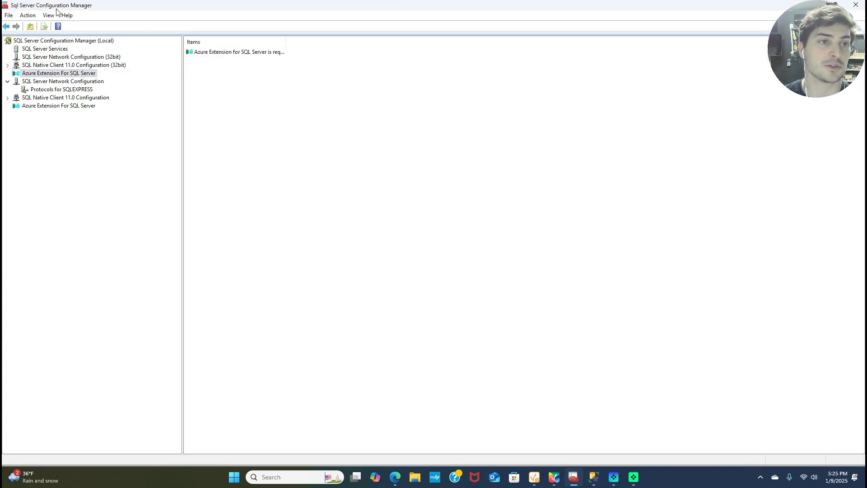
left_click(50, 49)
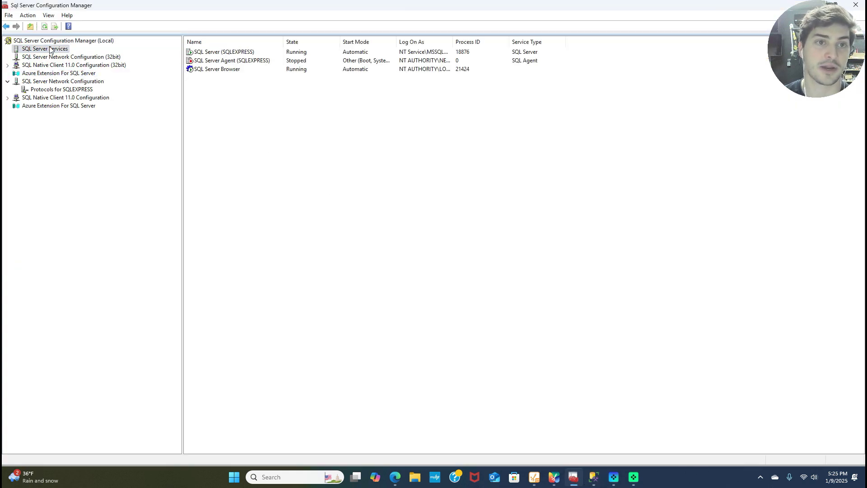
left_click(238, 52)
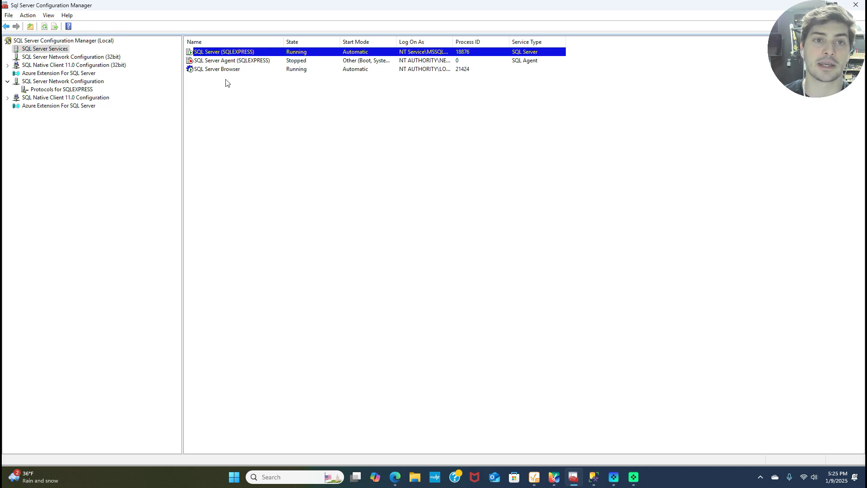
left_click(211, 69)
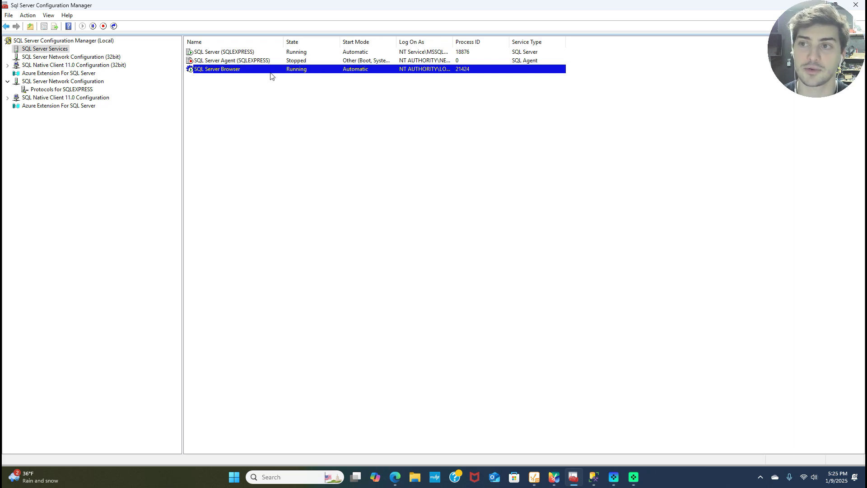
Confirm TCP/IP is Enabled under Protocols for SQLEXPRESS, then return to the Ignition page in Edge.
left_click(66, 98)
left_click(63, 81)
left_click(62, 89)
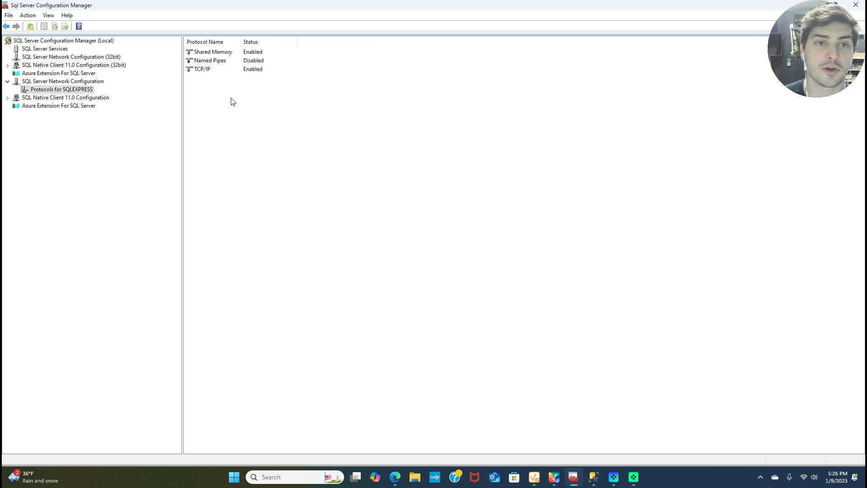
left_click_drag(240, 41, 248, 41)
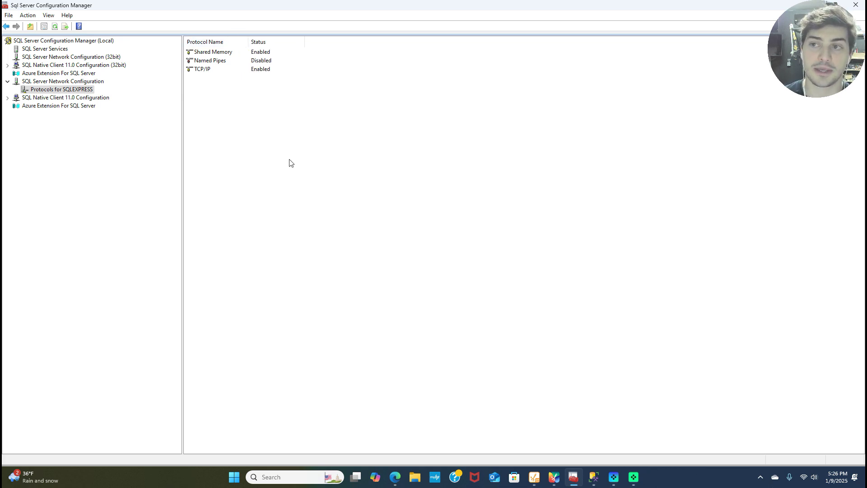
left_click(210, 71)
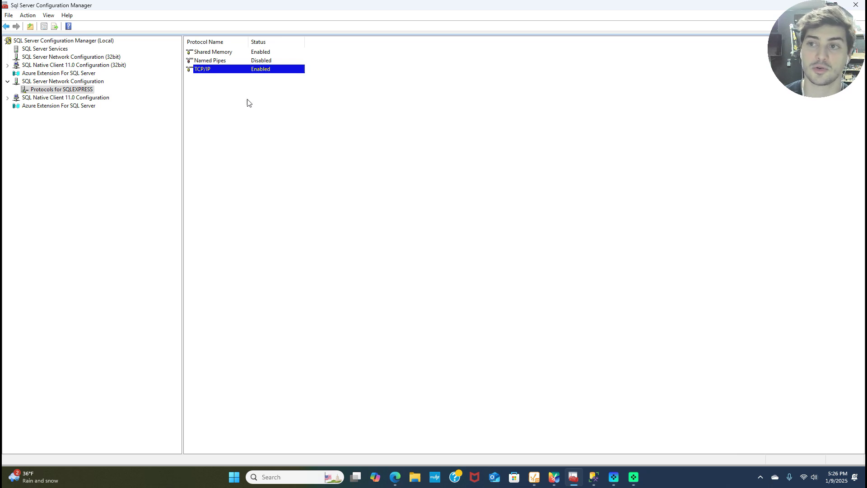
left_click(209, 61)
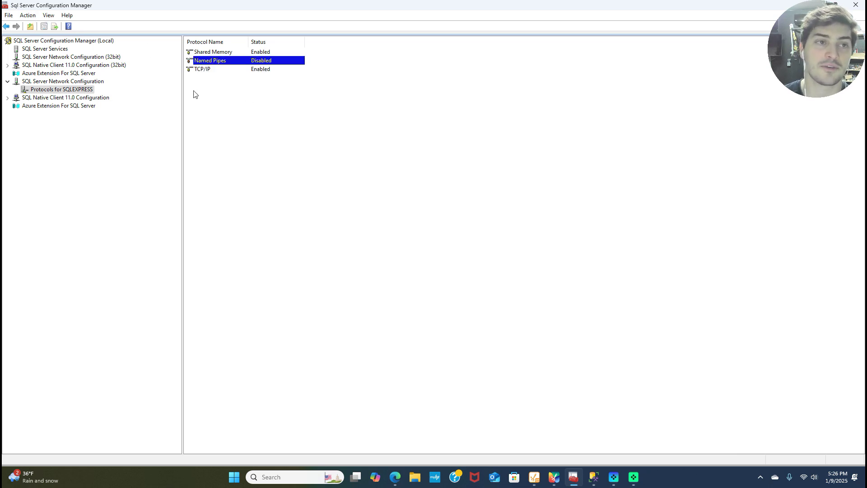
left_click(207, 71)
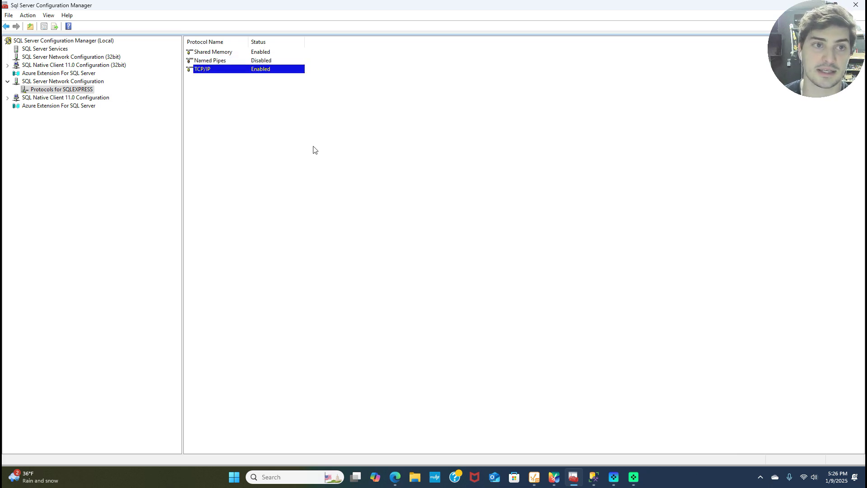
mouse_move(612, 480)
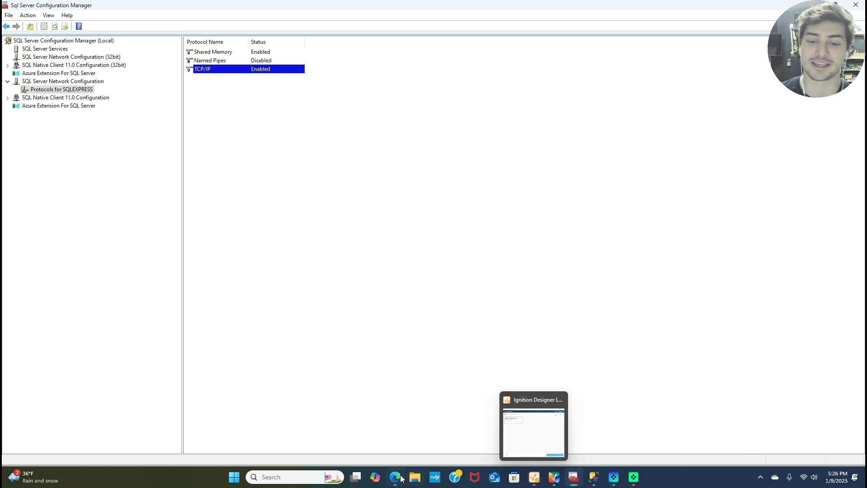
mouse_move(399, 477)
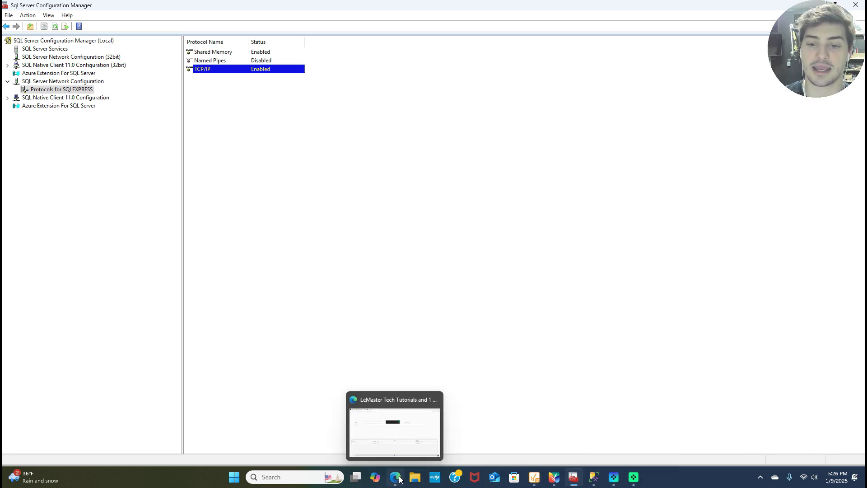
left_click(395, 478)
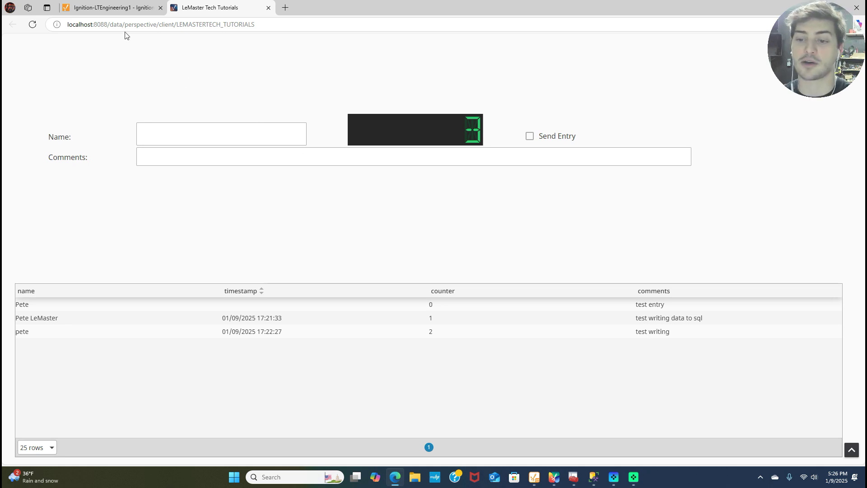
Open the Gateway's Databases status page showing the LTExpress SQL Server connection as Valid.
left_click(103, 21)
left_click(122, 6)
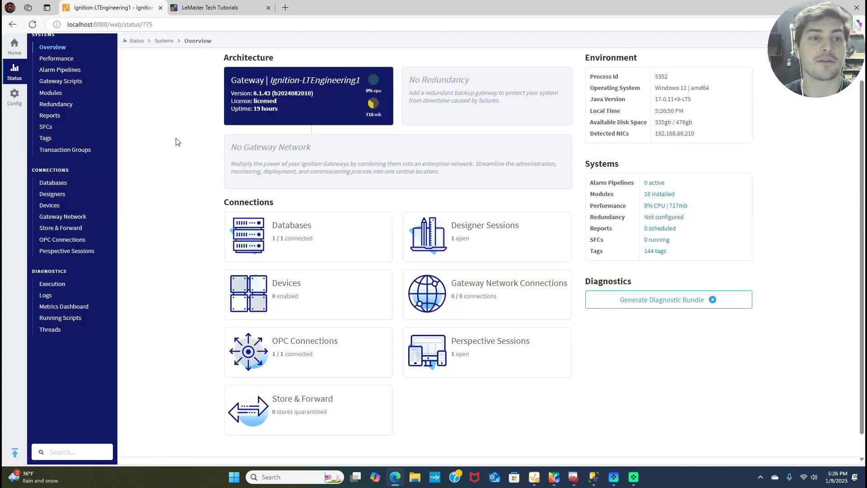
scroll(249, 165, "up", 1)
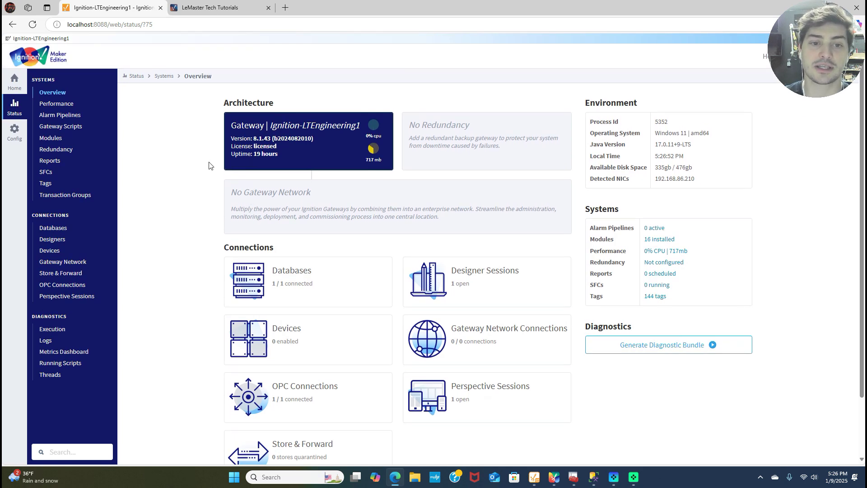
scroll(198, 167, "down", 1)
scroll(193, 149, "up", 1)
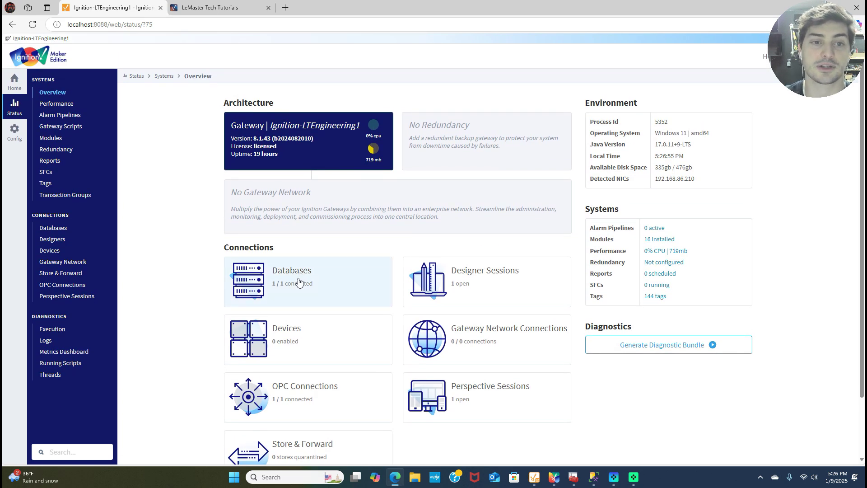
left_click(283, 289)
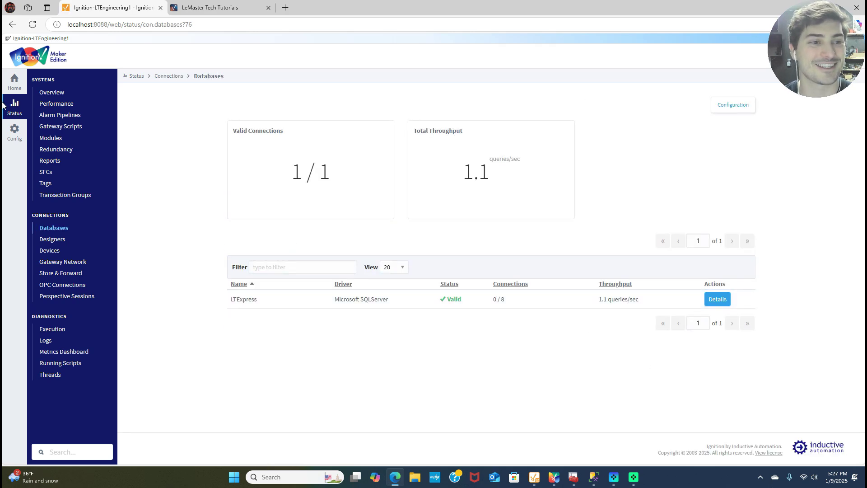
Delete the LTExpress connection under Config > Databases > Connections and confirm.
left_click(14, 132)
scroll(63, 278, "down", 1)
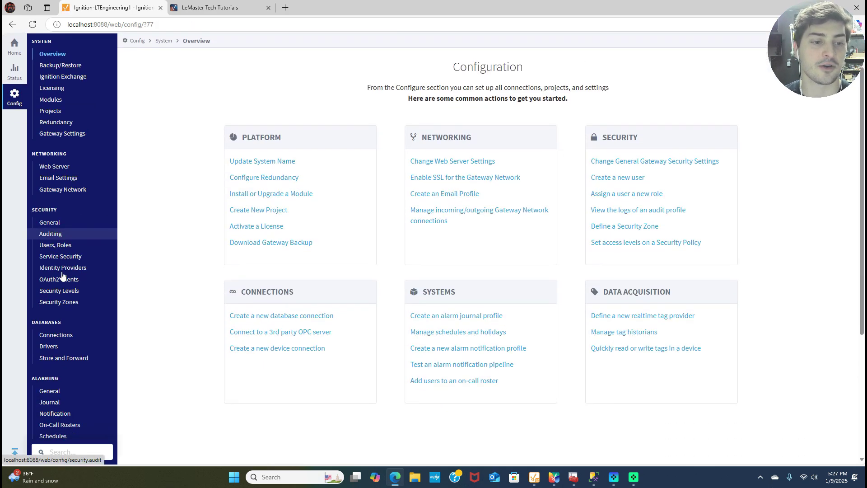
scroll(63, 276, "down", 4)
scroll(68, 280, "up", 4)
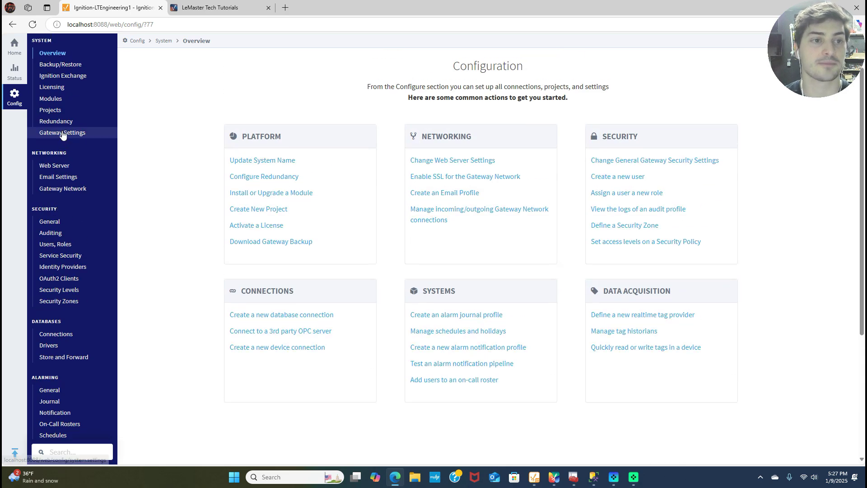
scroll(62, 134, "up", 1)
scroll(57, 253, "down", 2)
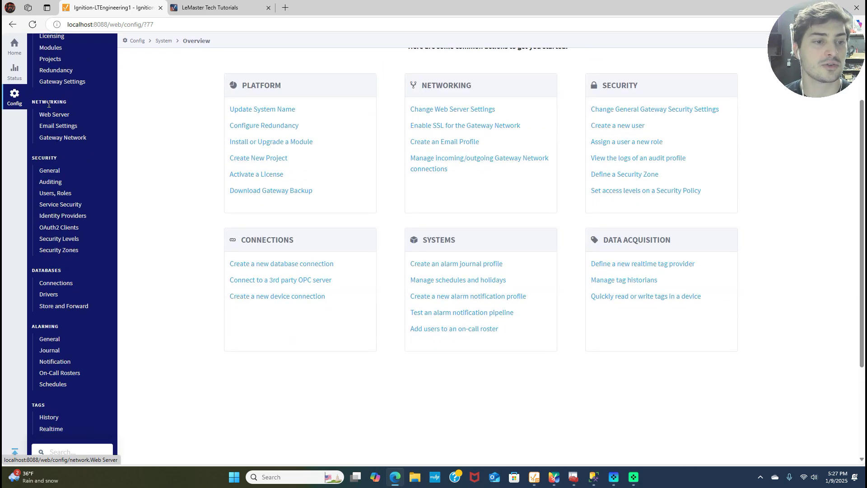
left_click(60, 287)
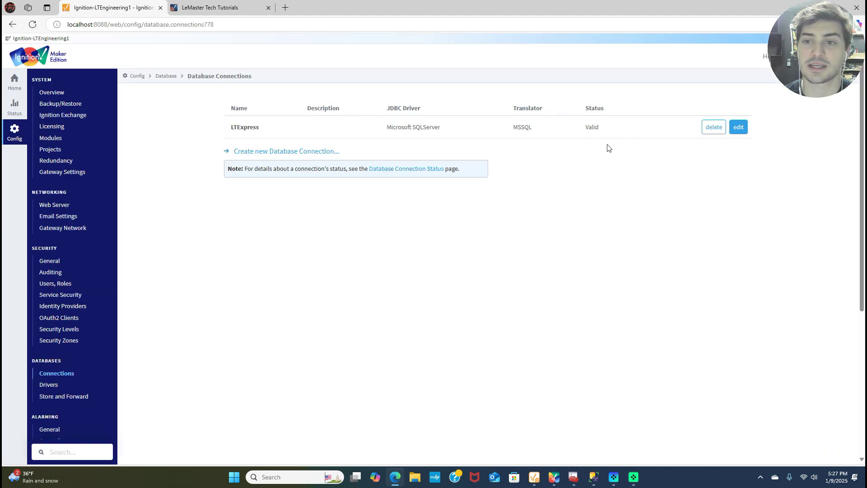
left_click(711, 130)
left_click(480, 186)
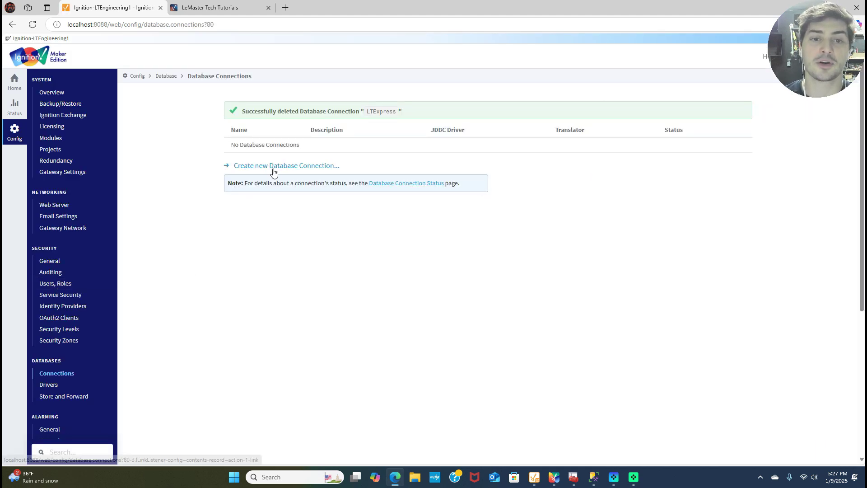
Return to Status and open the Databases page, now listing no connections.
left_click(6, 92)
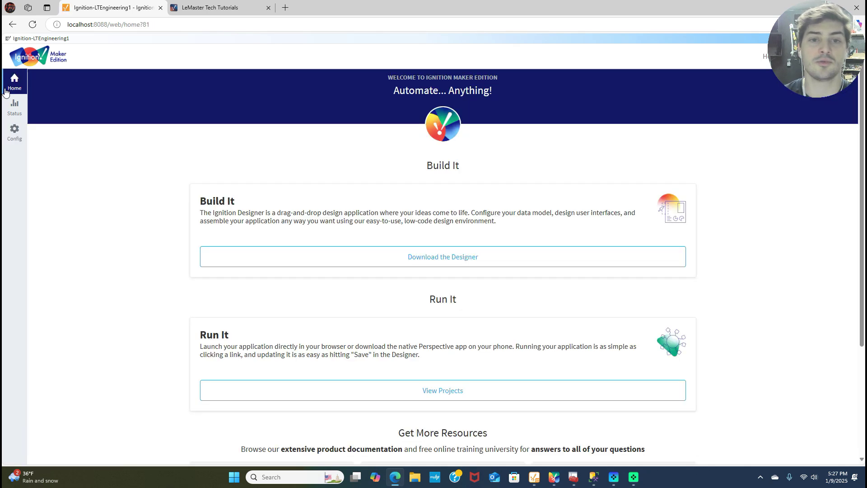
scroll(18, 107, "down", 3)
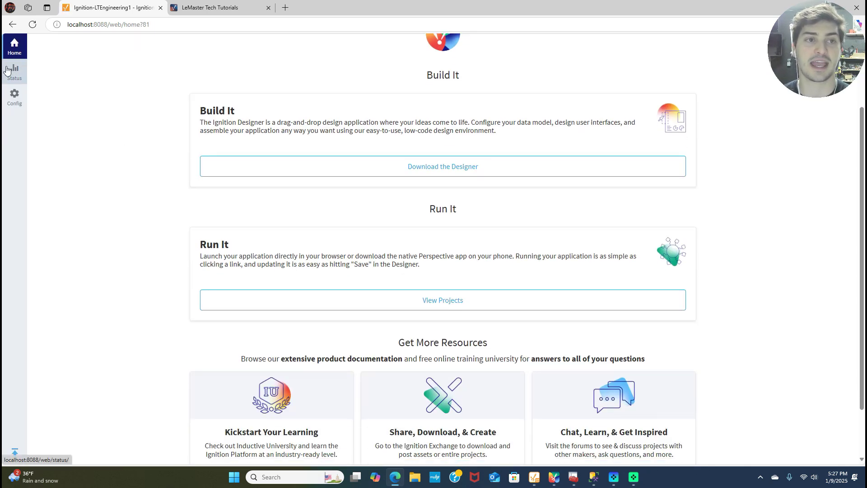
left_click(14, 107)
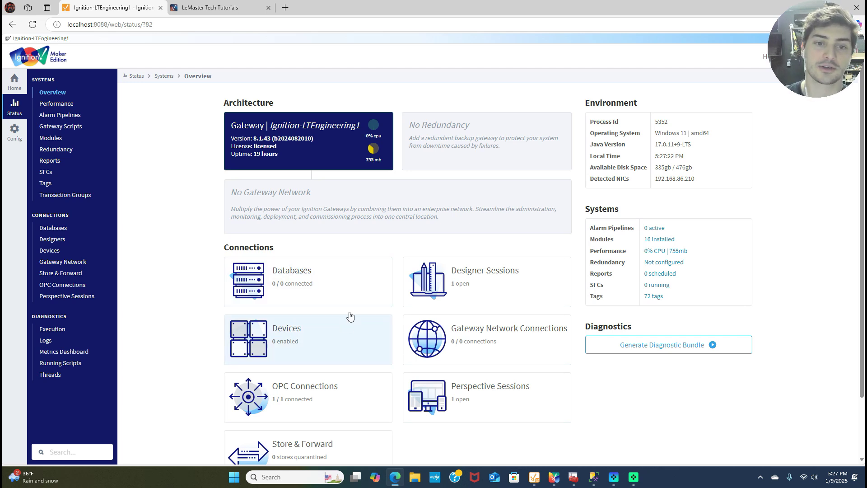
left_click(332, 285)
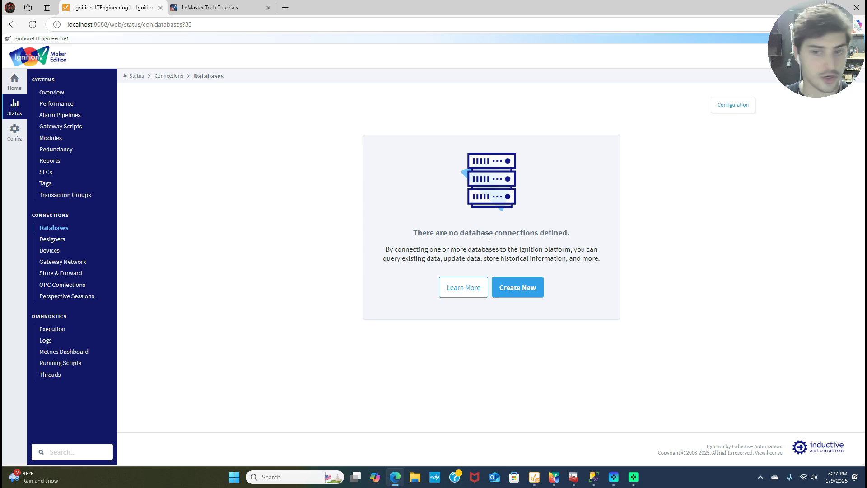
Create a new database connection and choose the Microsoft SQLServer driver.
left_click(513, 289)
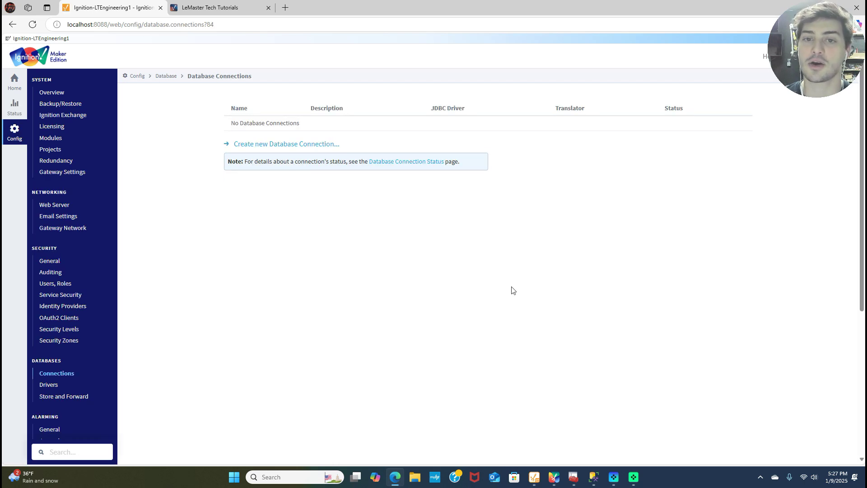
left_click(289, 144)
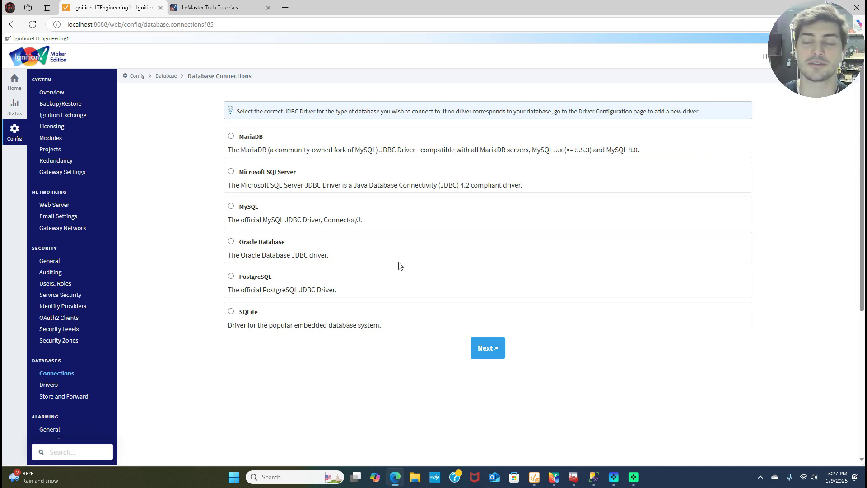
left_click(238, 175)
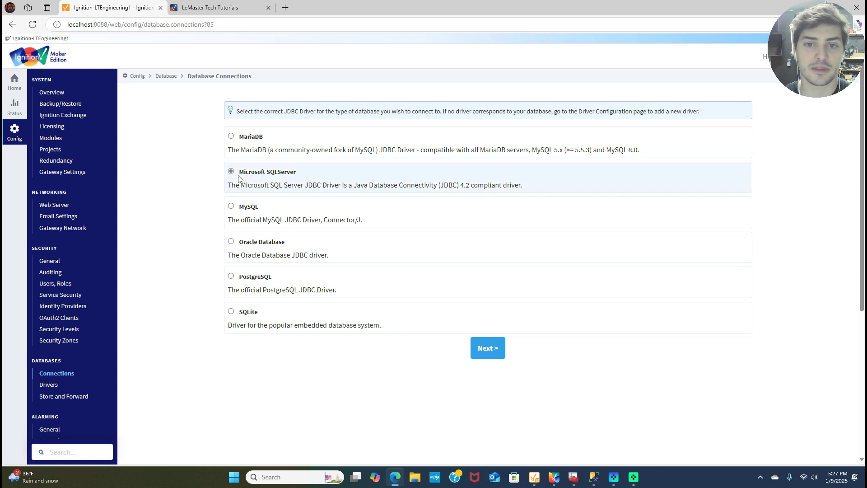
Name the connection LTExpress with description 'test database for tutorials' in Main Properties.
left_click(493, 352)
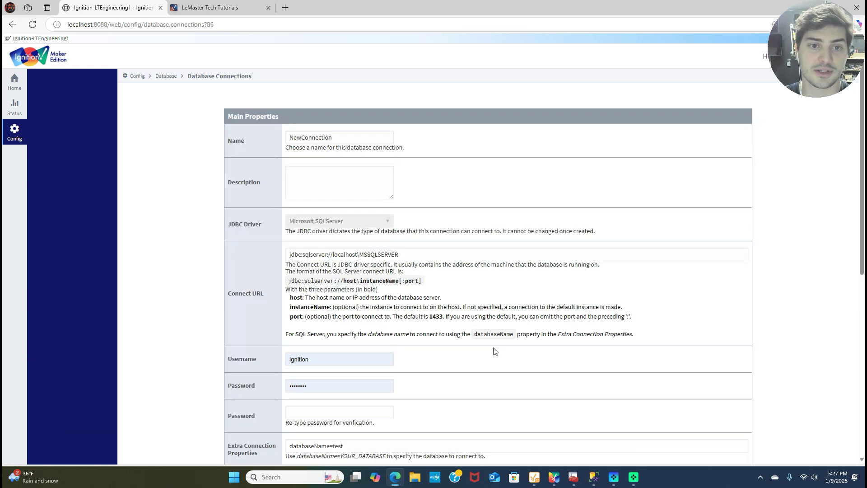
scroll(294, 92, "down", 1)
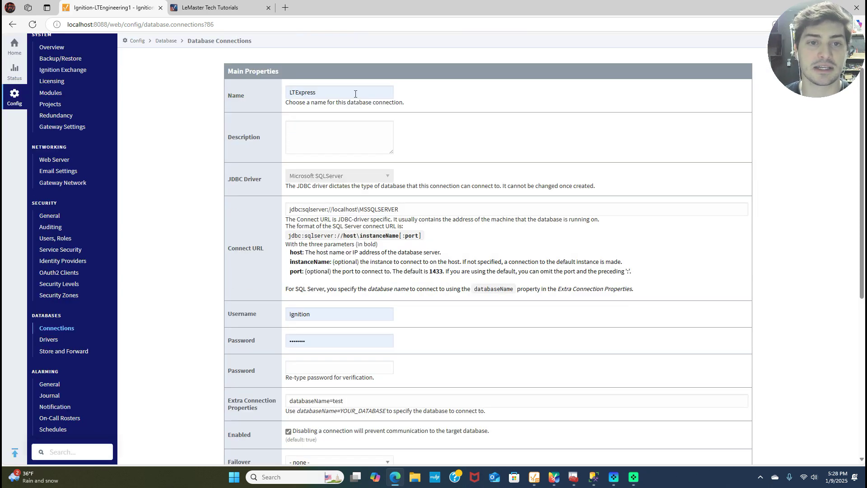
left_click(321, 153)
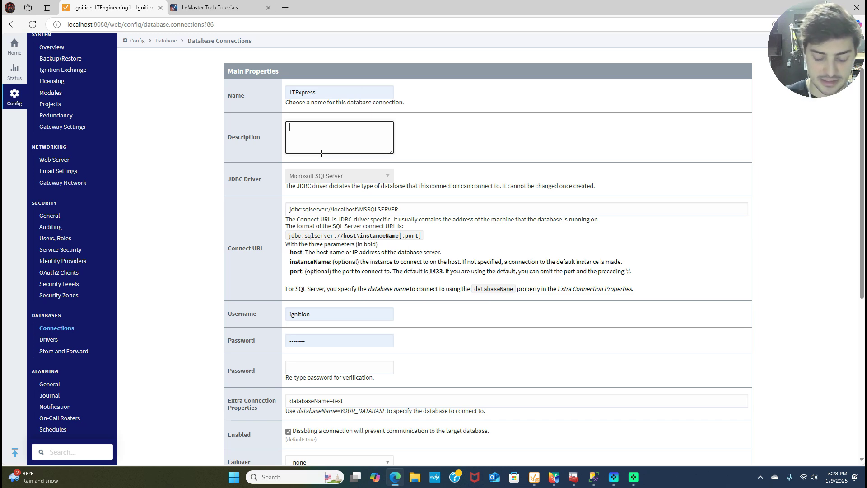
type("test database fo")
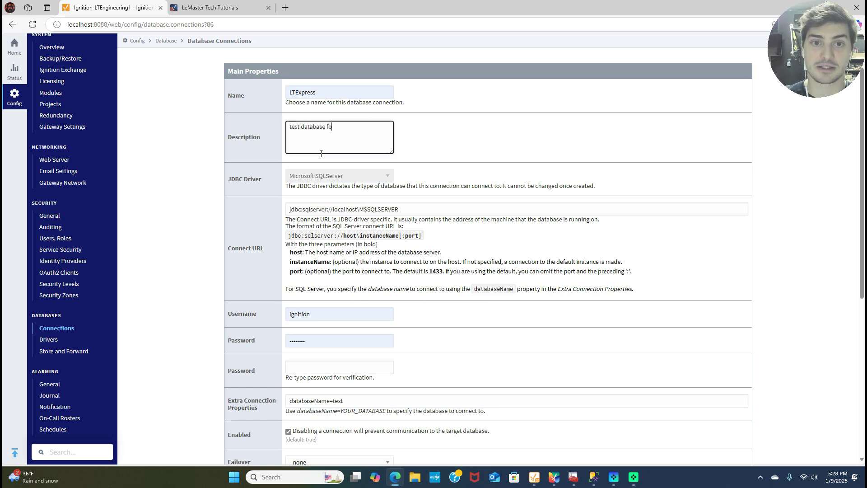
type("r tutorials")
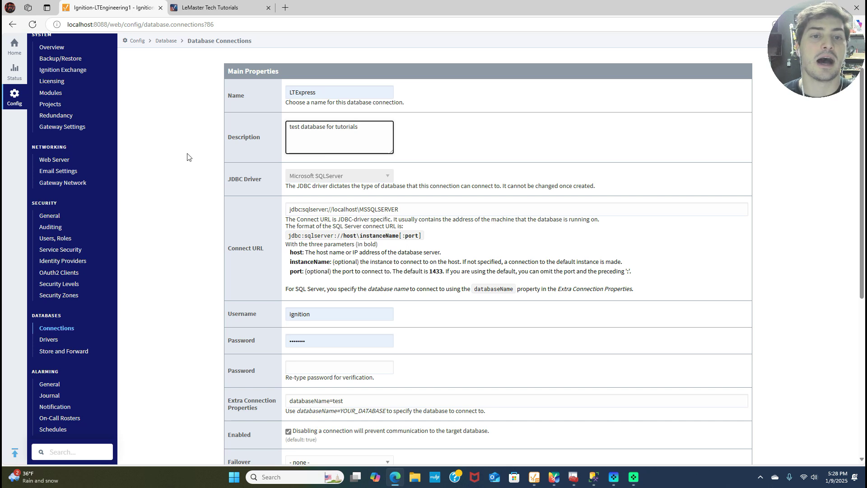
left_click(263, 156)
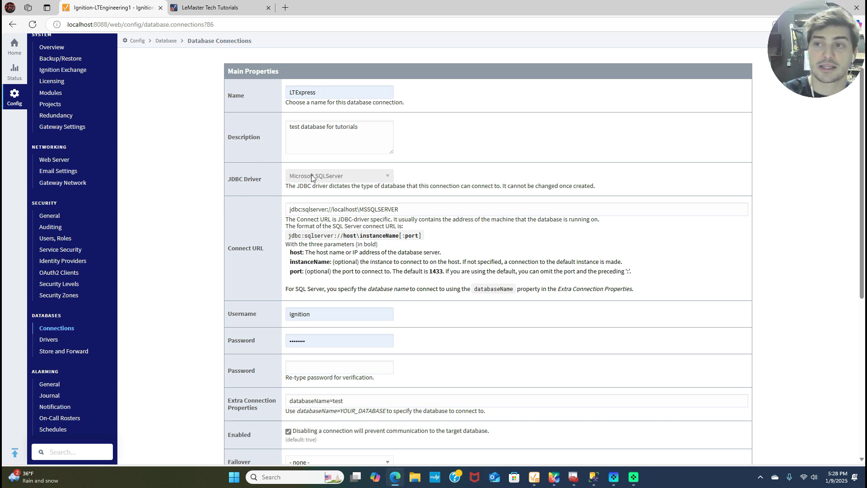
scroll(406, 179, "up", 1)
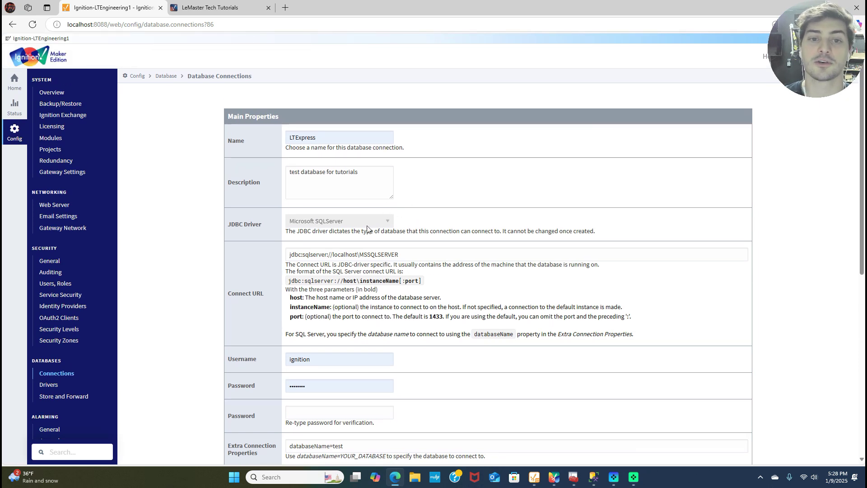
scroll(445, 217, "down", 1)
left_click(373, 209)
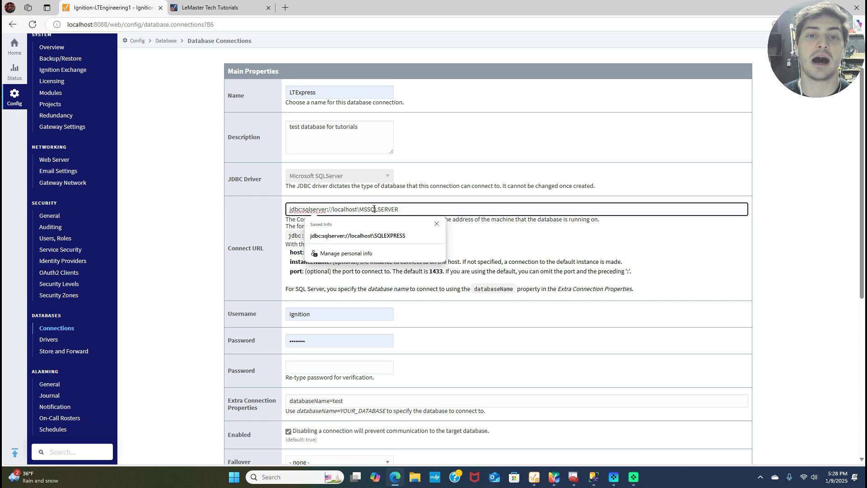
Remove the old localhost host and instance from the Connect URL.
left_click(266, 219)
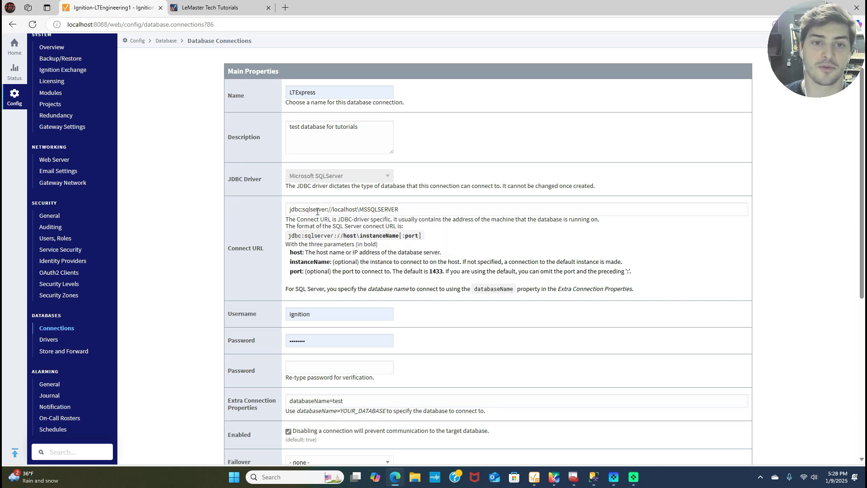
left_click_drag(290, 212, 540, 212)
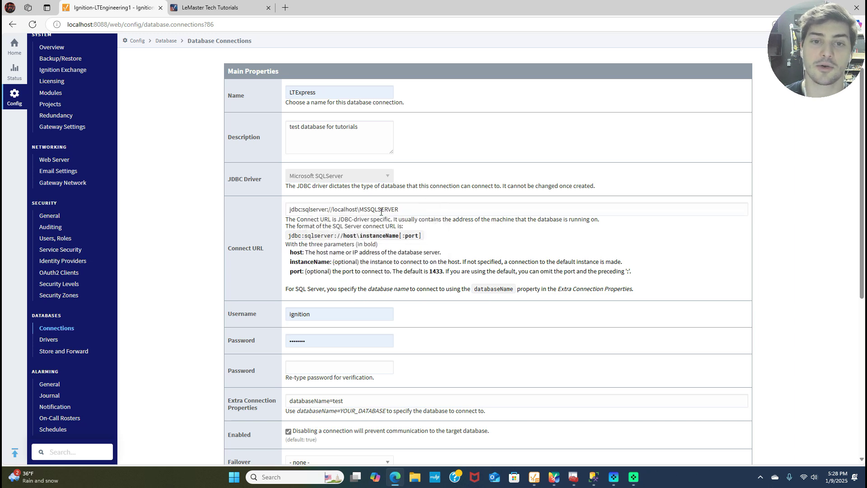
left_click(333, 209)
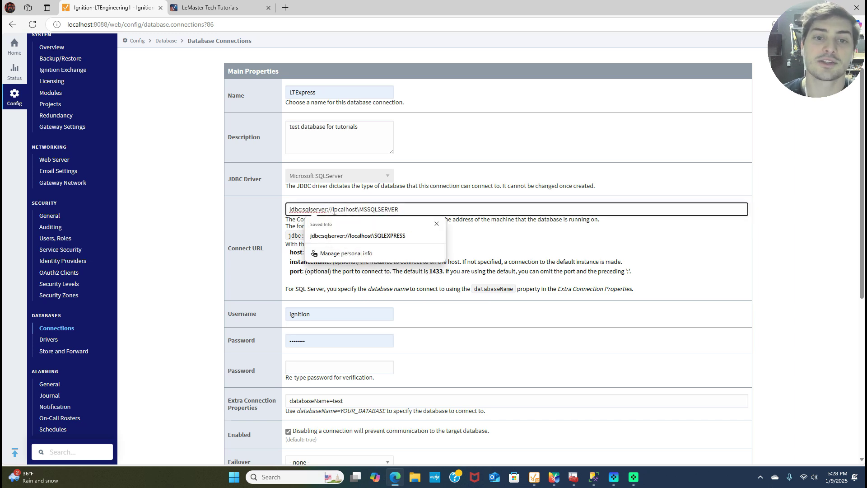
left_click_drag(333, 210, 360, 210)
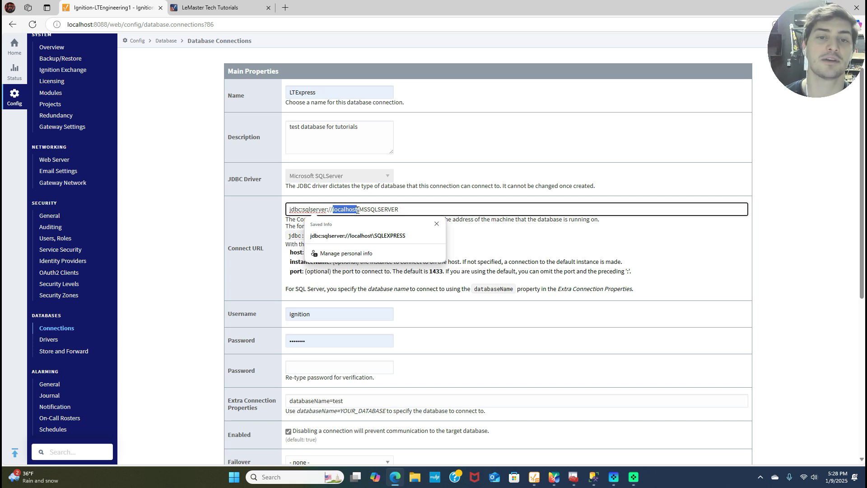
left_click(366, 208)
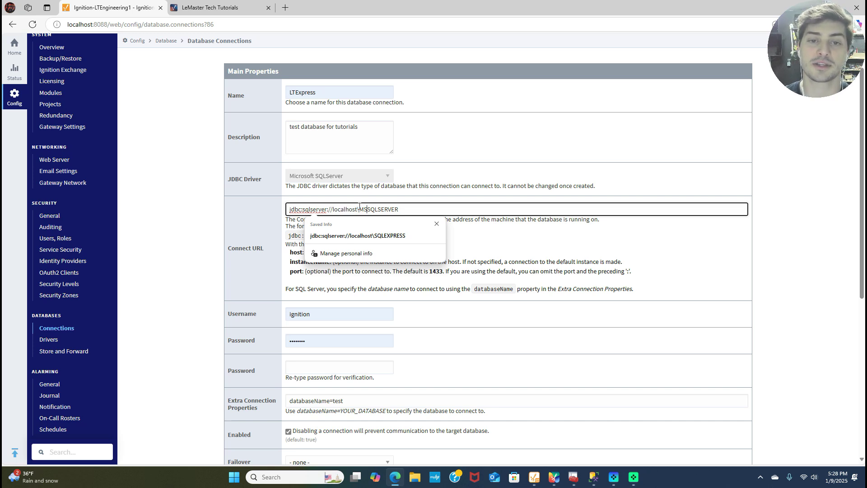
left_click(239, 225)
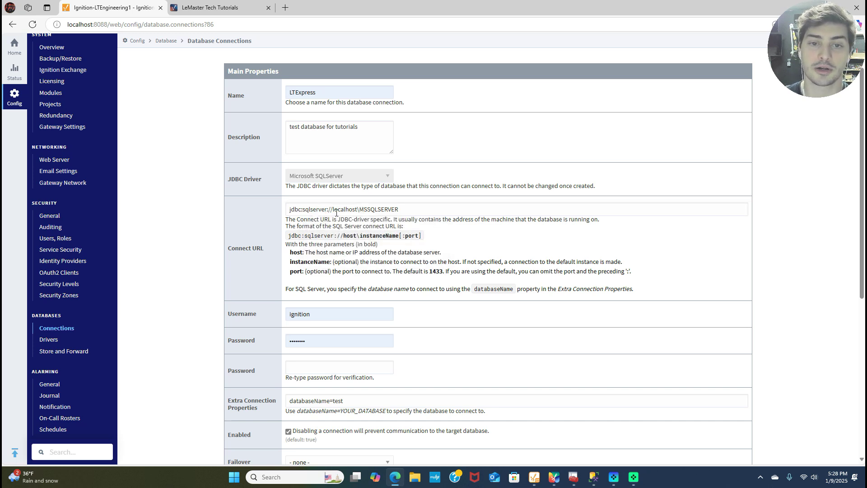
left_click_drag(334, 210, 451, 205)
key("BackSpace")
key("BackSpace")
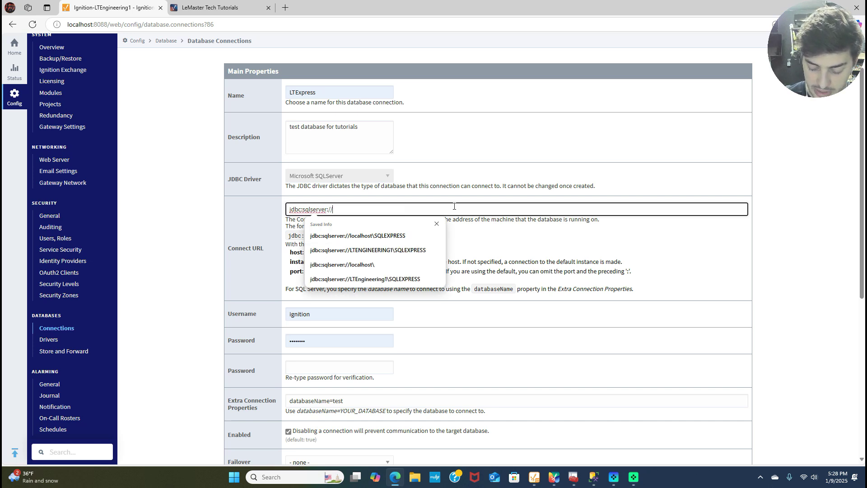
Set the Connect URL host to LTENGINEERING1\SQLEXPRESS and verify it against SSMS's server name.
type("LTZen")
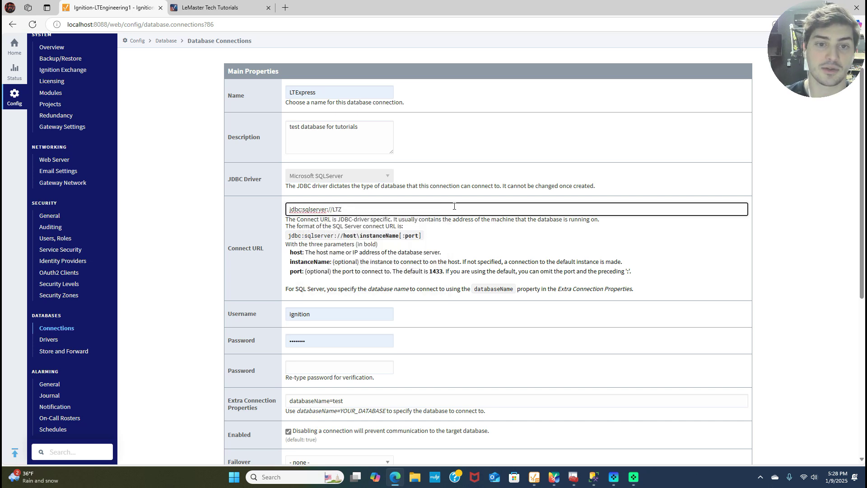
key("BackSpace")
type("Enginee")
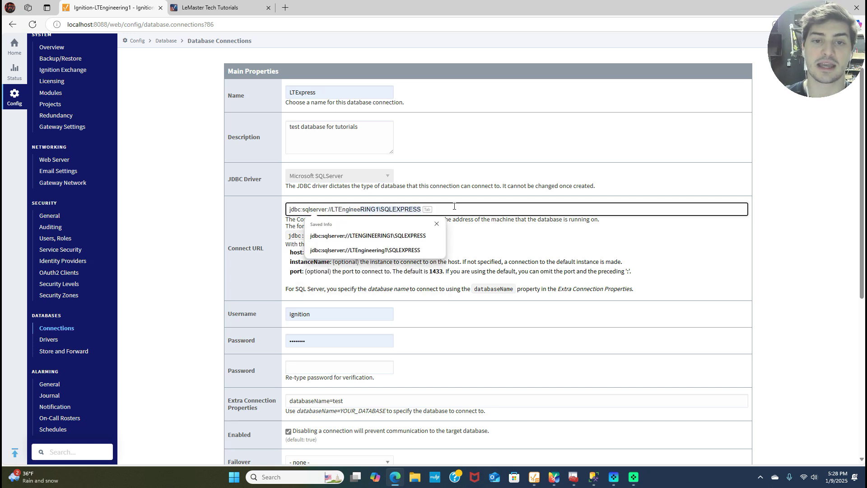
type("rin")
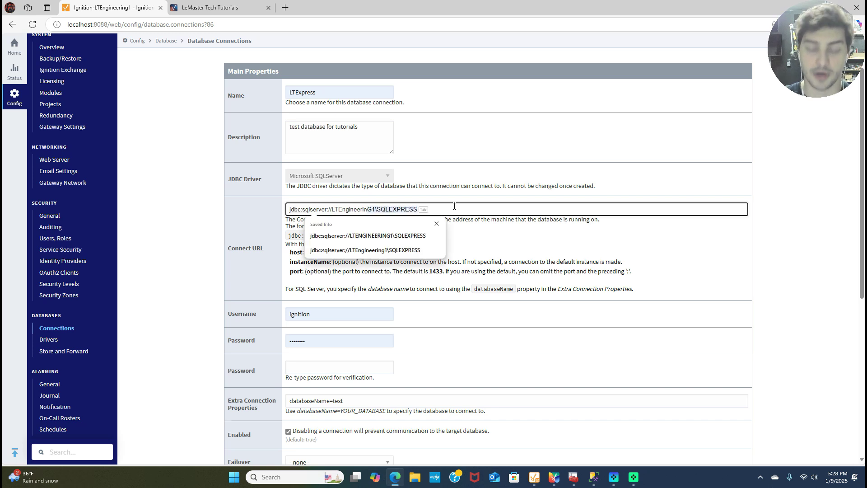
type("g1")
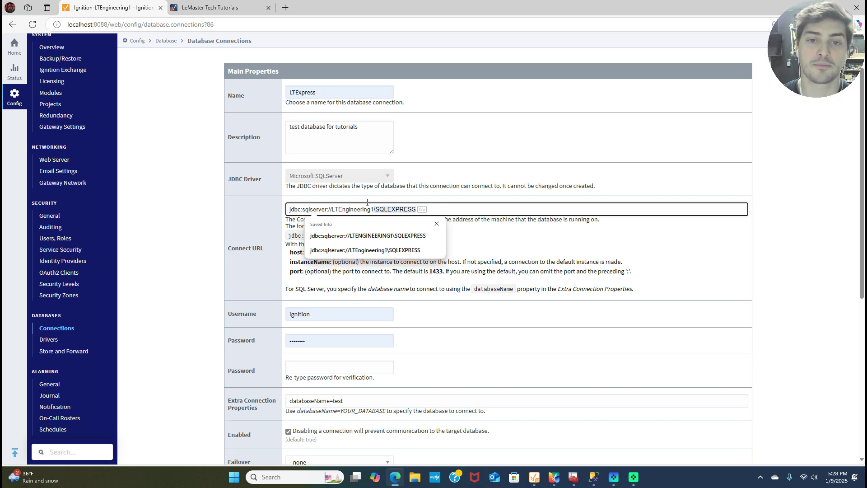
key("Tab")
left_click(422, 211)
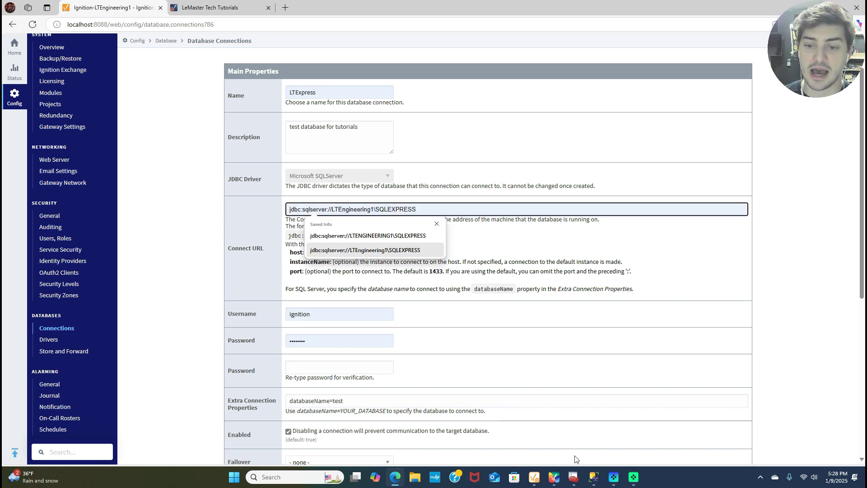
left_click(599, 481)
left_click(51, 84)
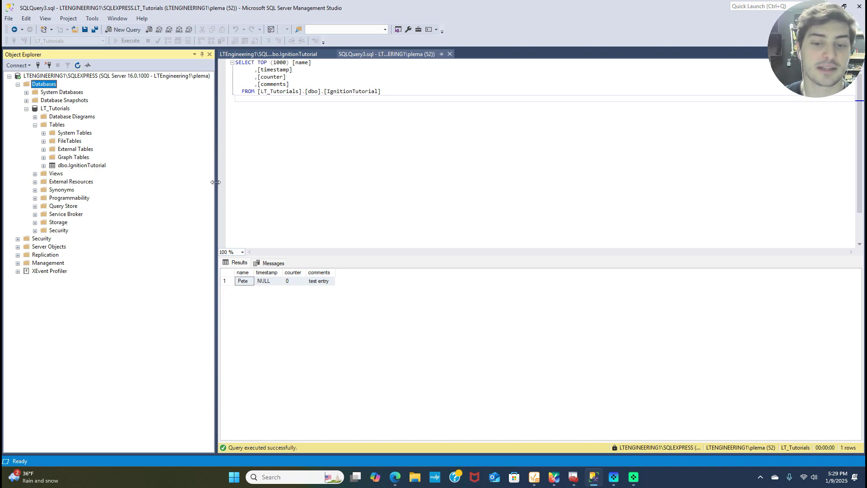
left_click(395, 477)
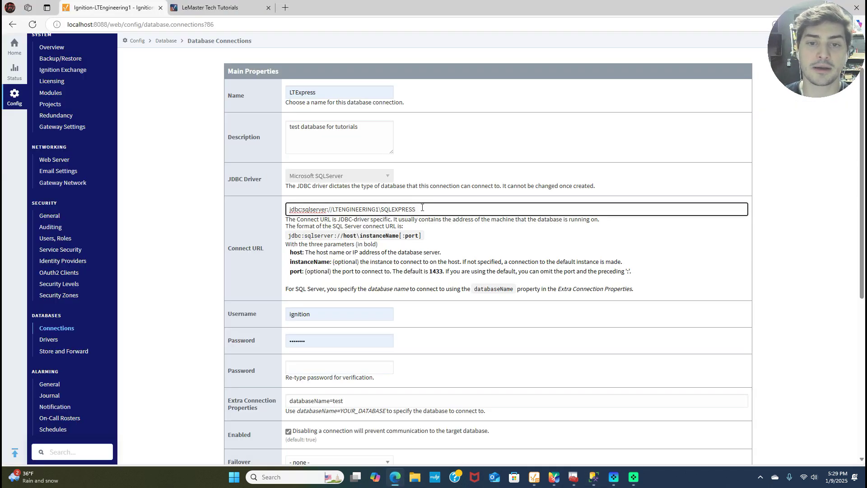
left_click(422, 207)
left_click_drag(333, 209, 378, 208)
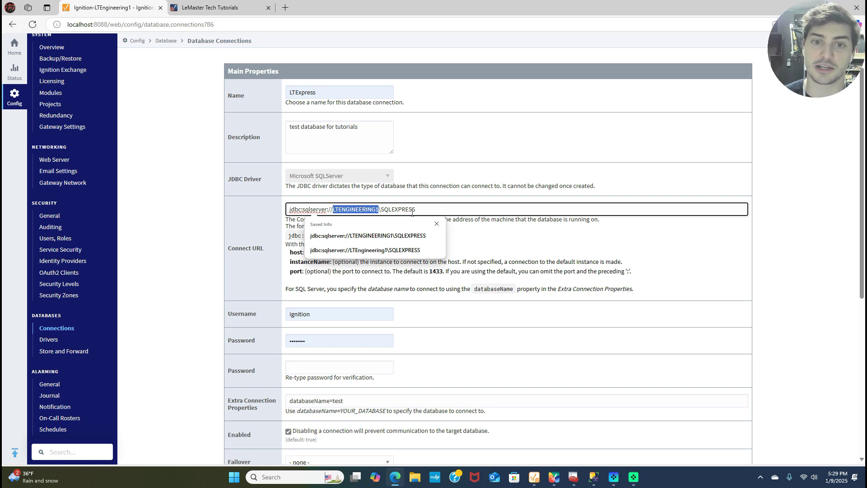
key("End")
left_click(542, 244)
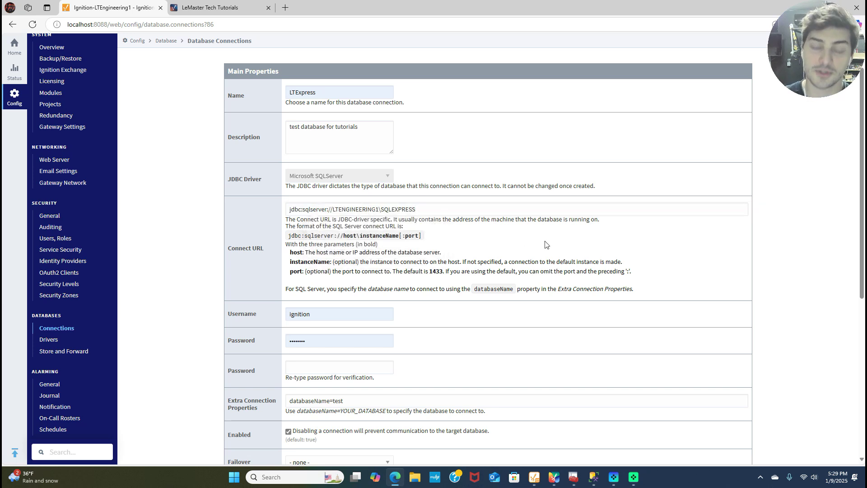
scroll(335, 235, "down", 1)
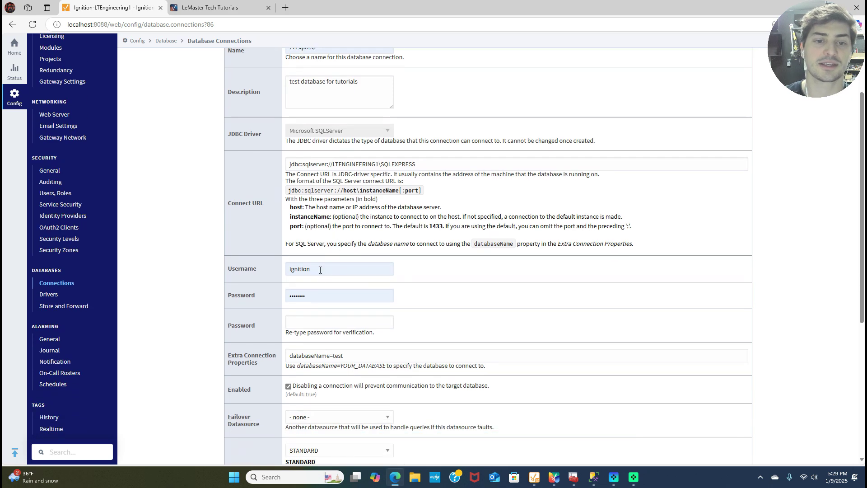
left_click(320, 267)
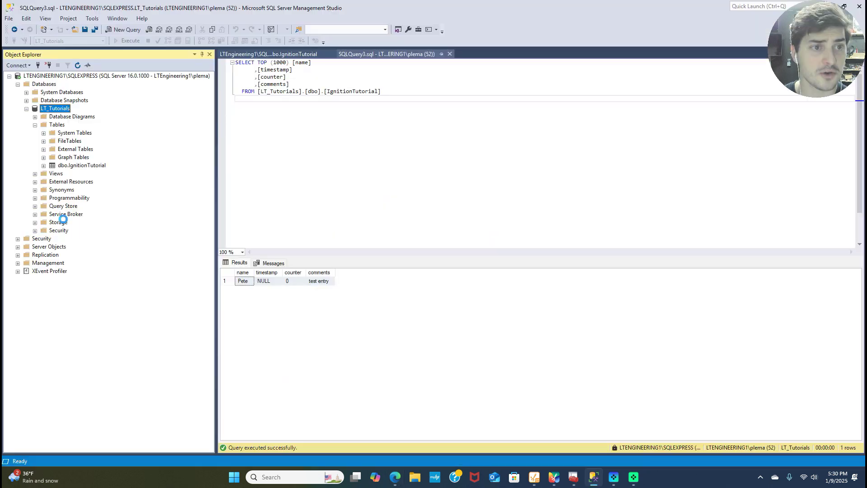
left_click(297, 145)
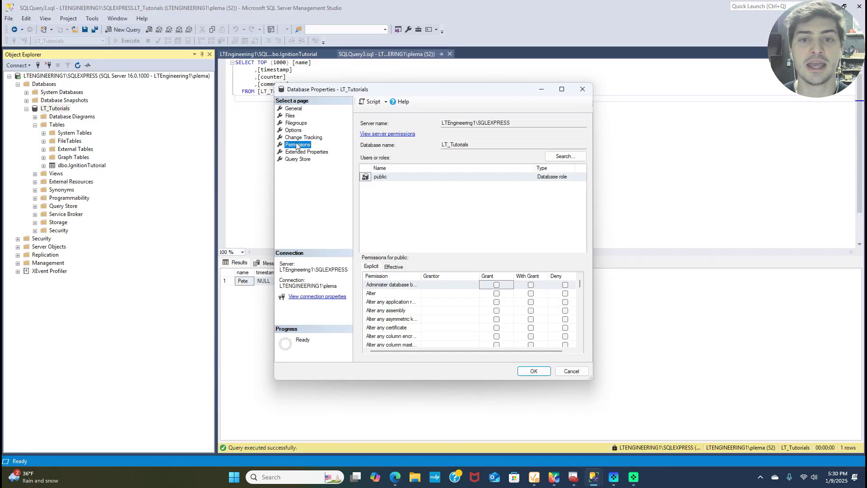
left_click(409, 198)
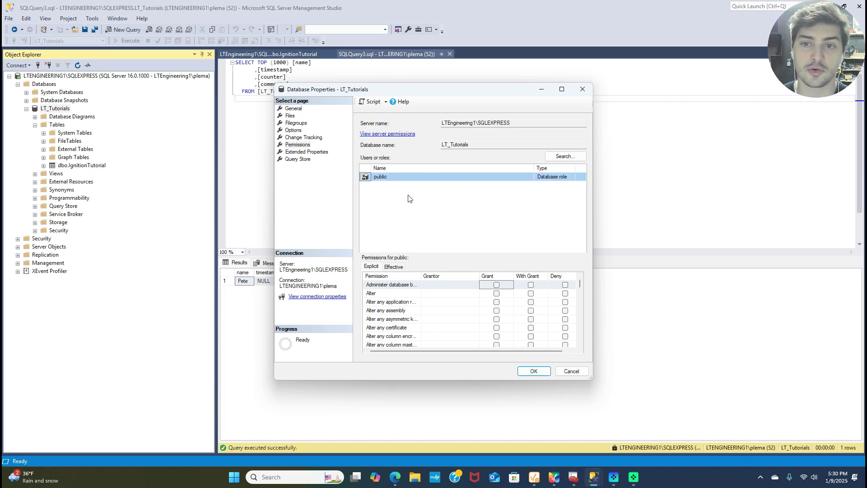
left_click(382, 134)
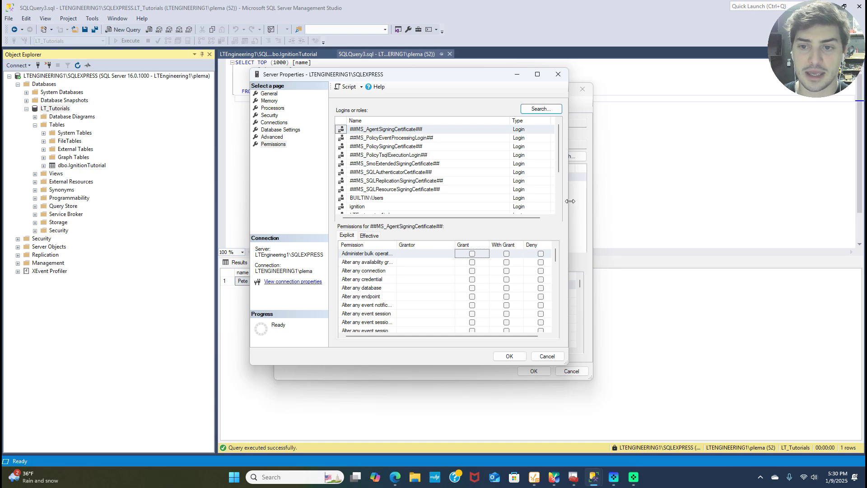
left_click_drag(570, 201, 724, 200)
scroll(452, 185, "down", 1)
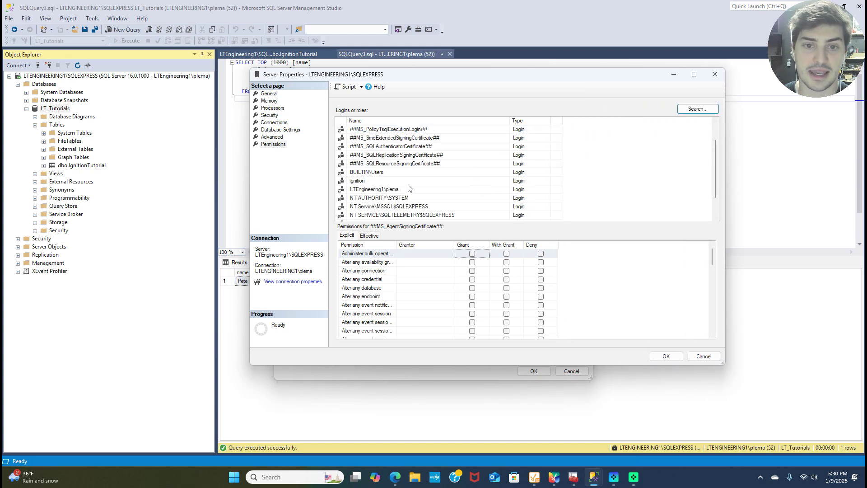
left_click(361, 182)
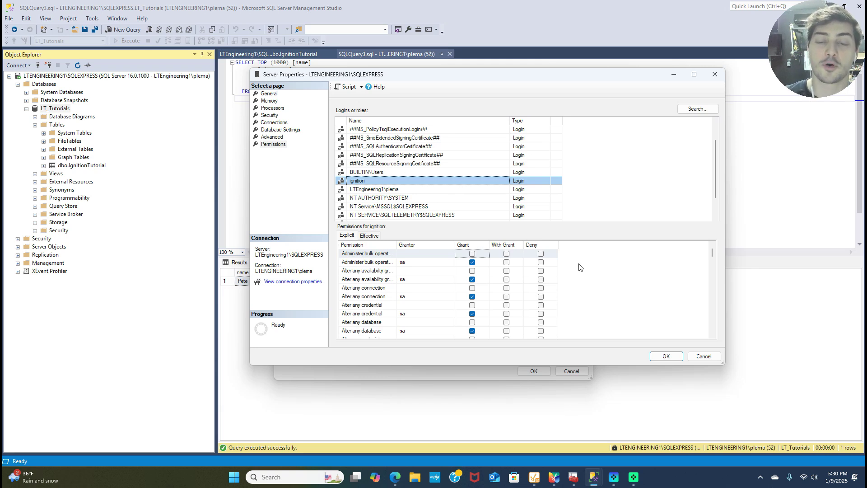
scroll(482, 263, "down", 7)
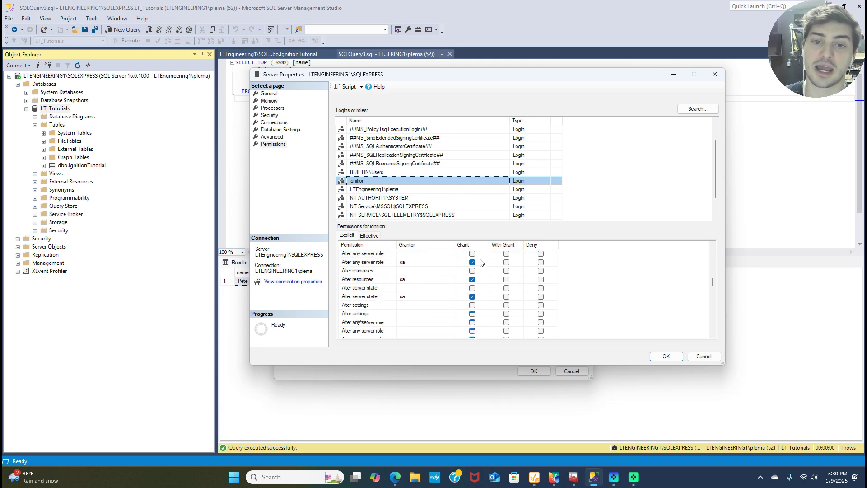
scroll(482, 263, "down", 7)
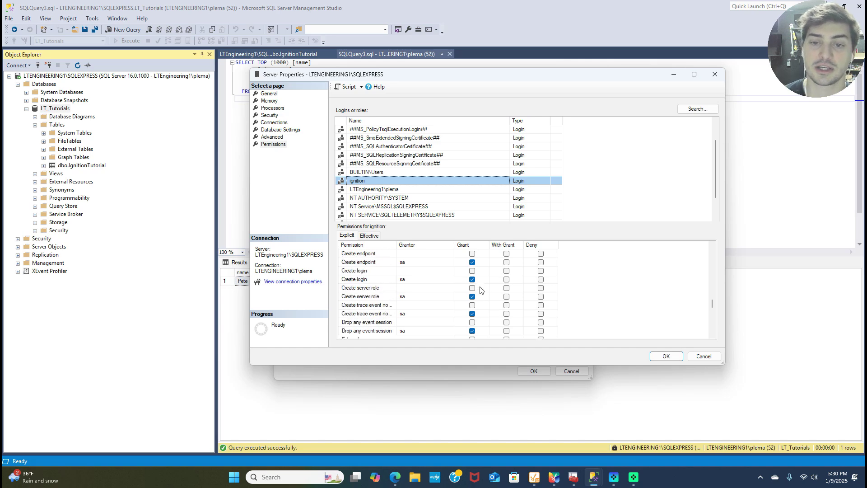
left_click(667, 357)
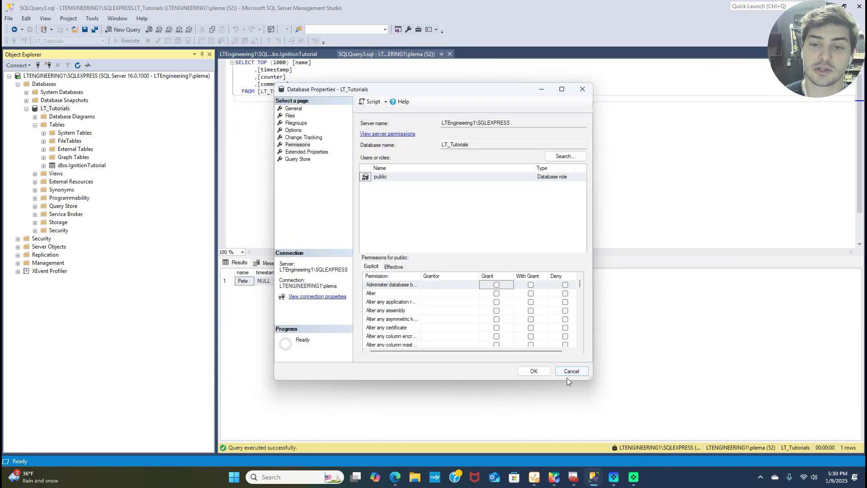
left_click(532, 372)
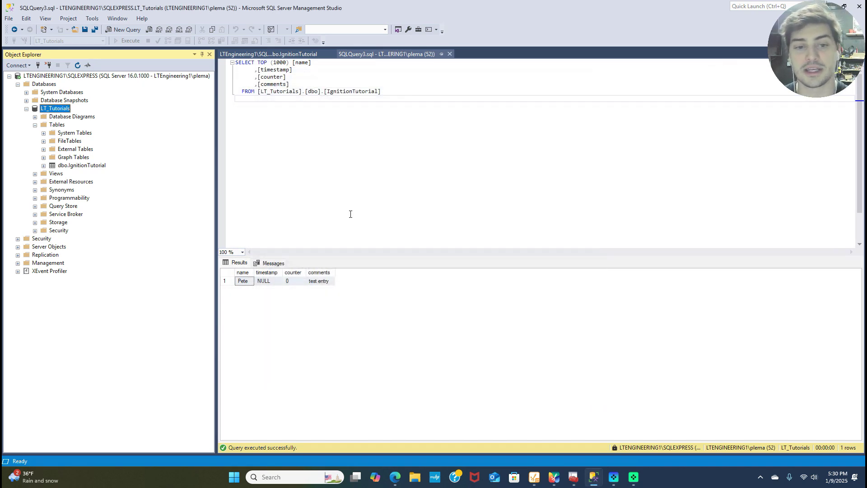
left_click(266, 169)
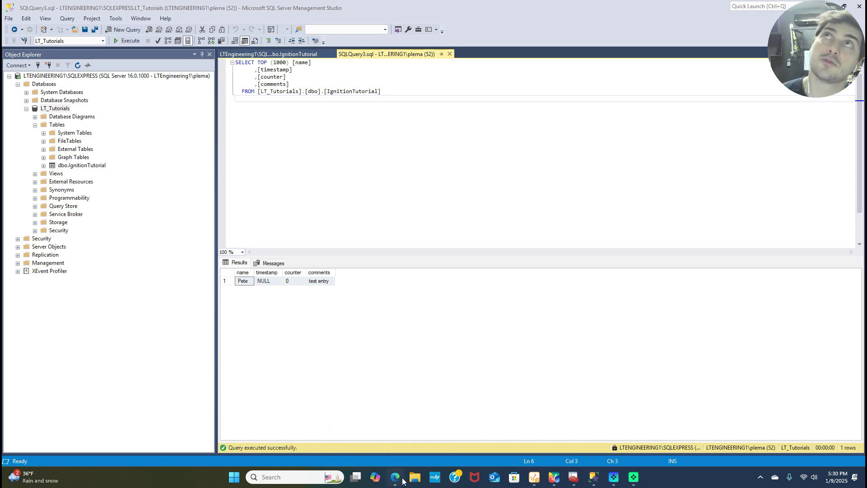
left_click(399, 478)
Enter the connection password in both the Password and re-type Password fields.
left_click(390, 270)
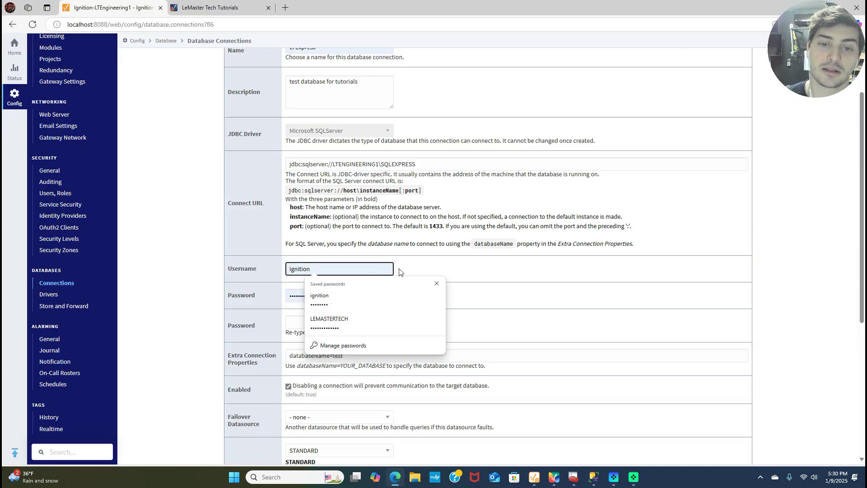
key("Escape")
key("Tab")
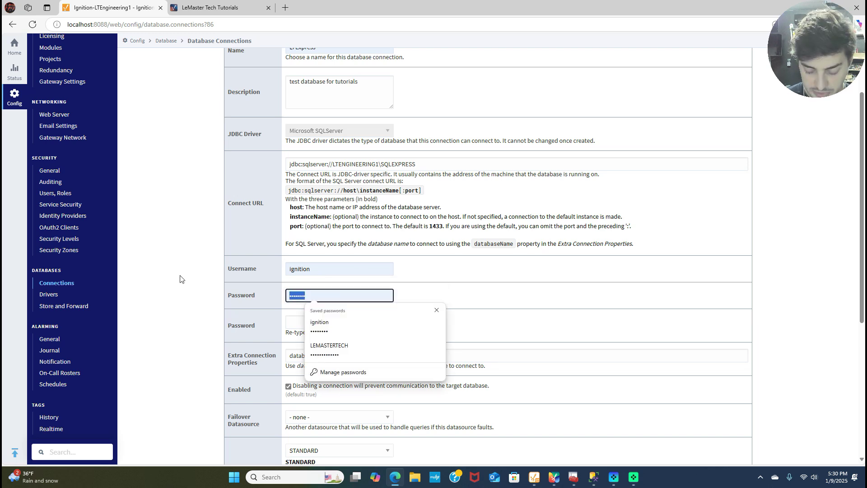
type("pard")
key("Tab")
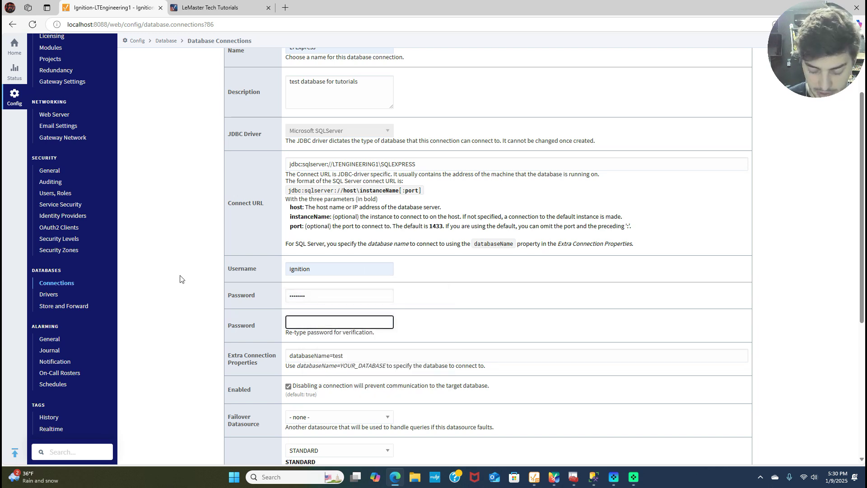
type("password")
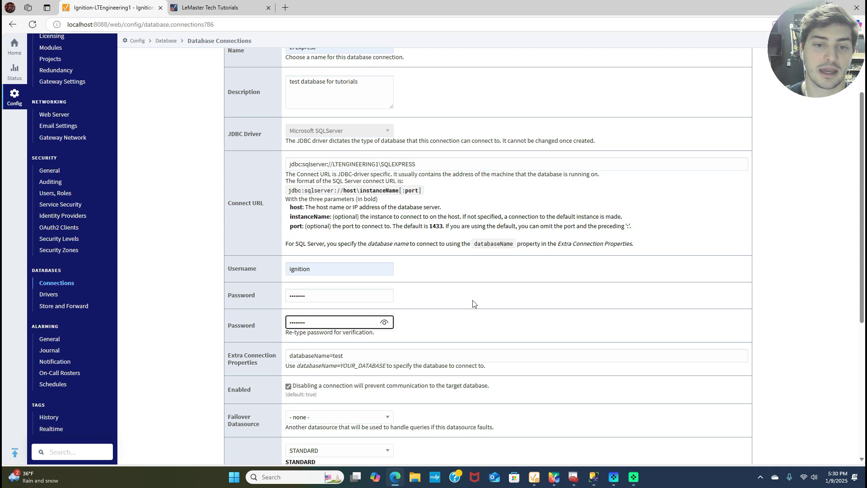
left_click(345, 314)
scroll(448, 310, "down", 2)
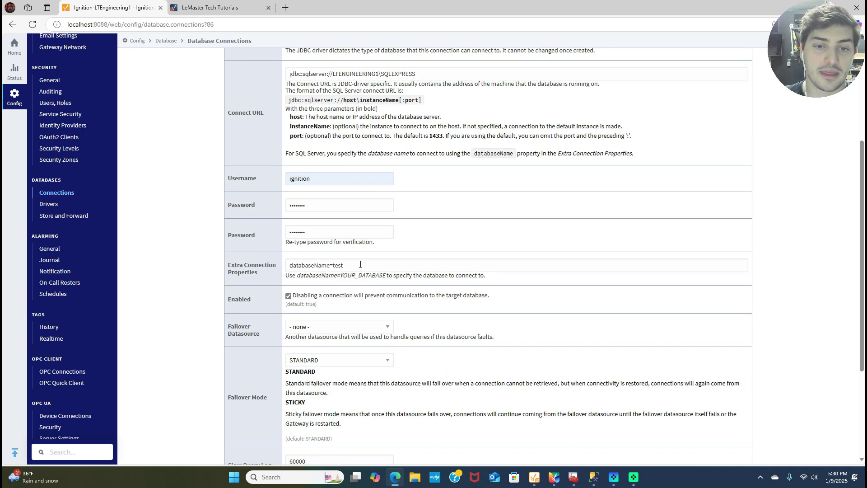
Select 'test' in Extra Connection Properties and make LT_Tutorials editable in SSMS to copy it.
double_click(333, 267)
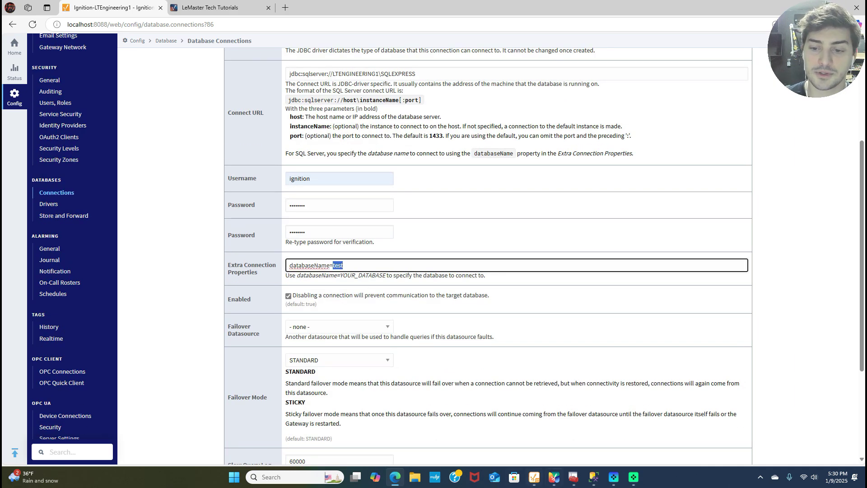
left_click(593, 476)
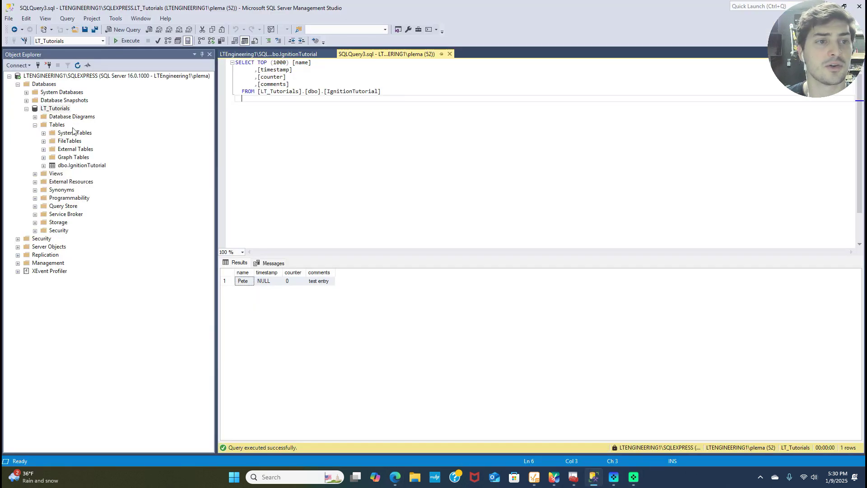
left_click(56, 109)
left_click(54, 109)
key("ctrl+c")
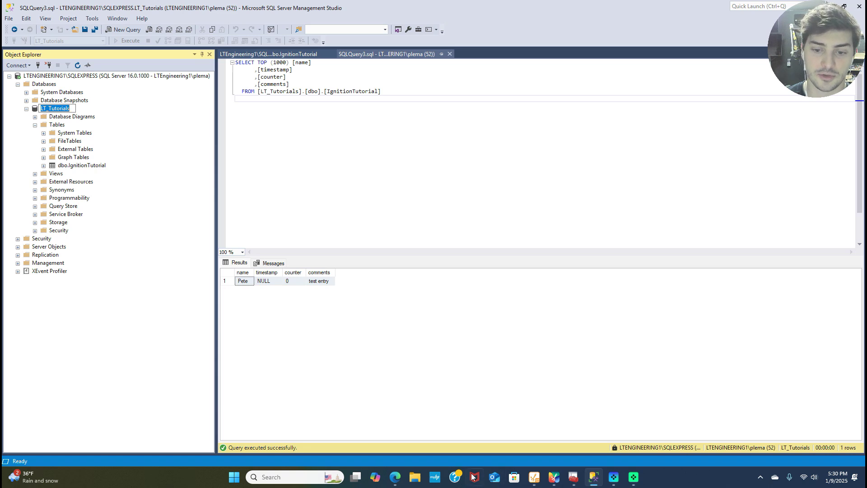
Replace 'test' with LT_Tutorials in the connection properties and create the connection.
left_click(395, 477)
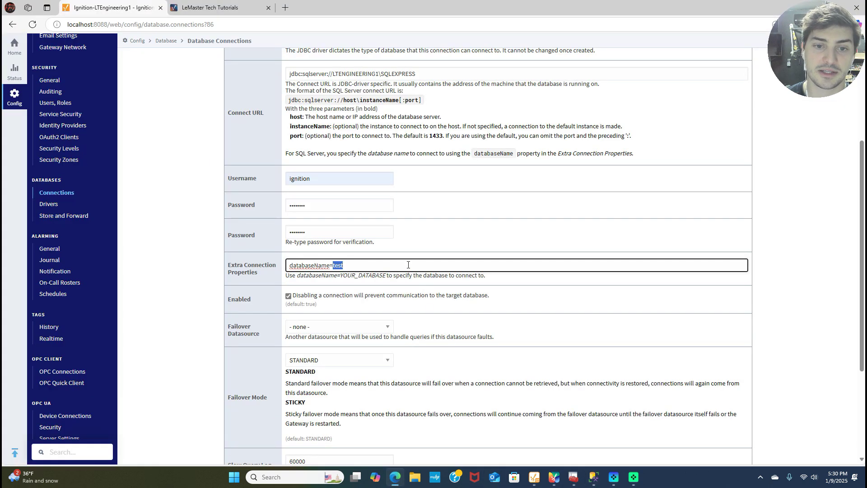
left_click(333, 265)
double_click(337, 266)
key("ctrl+v")
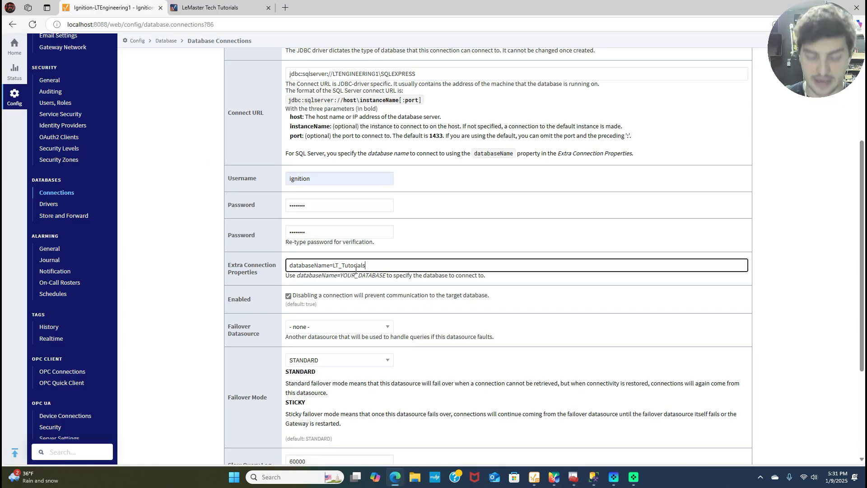
scroll(389, 273, "down", 1)
scroll(390, 273, "down", 2)
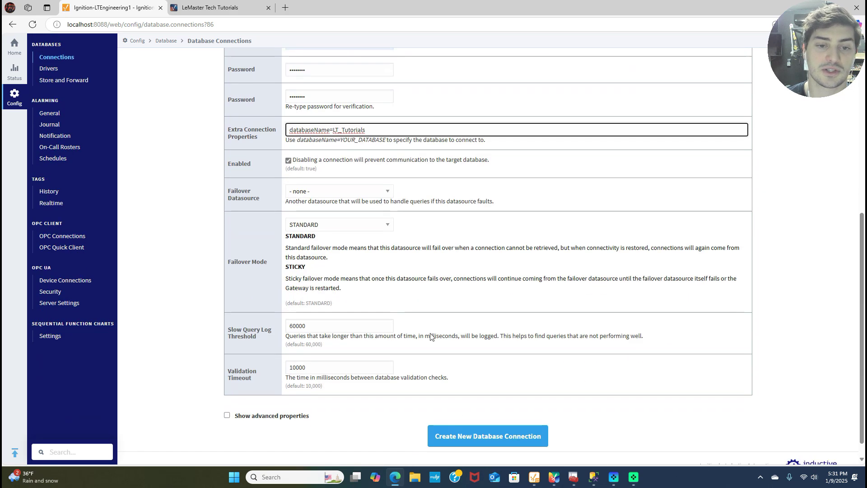
left_click(473, 436)
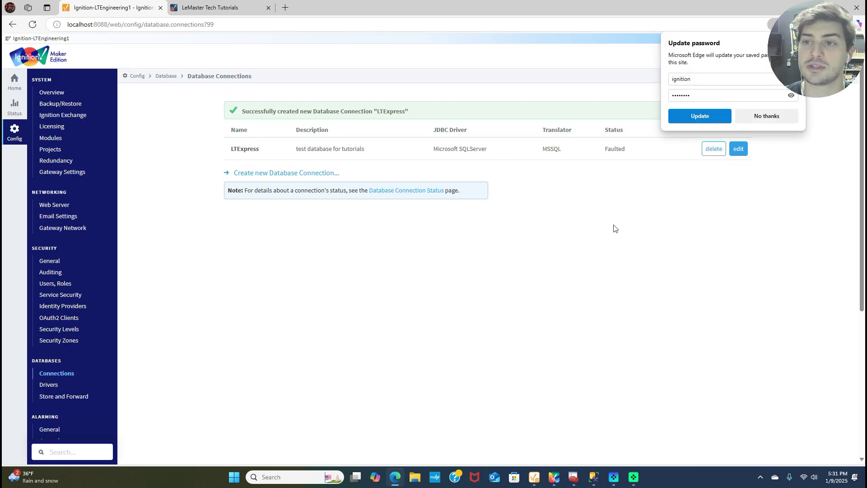
Give LTExpress a new password, confirm it, and save the connection changes.
left_click(750, 116)
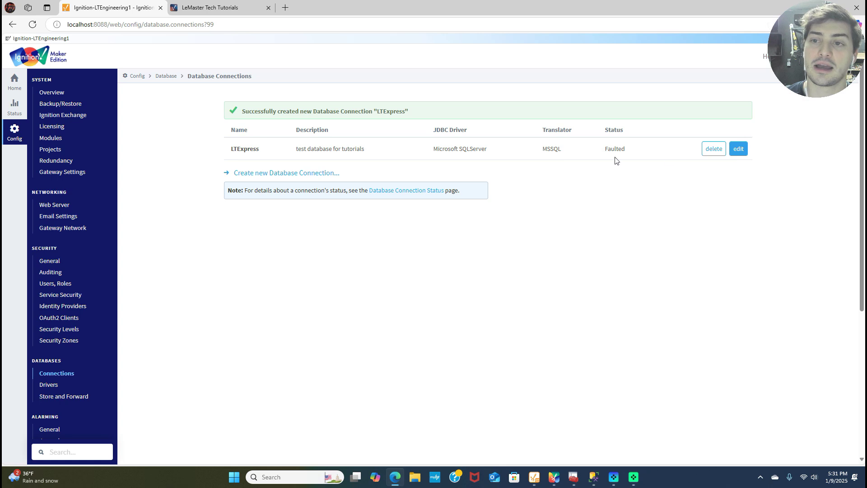
left_click(737, 149)
scroll(349, 353, "down", 3)
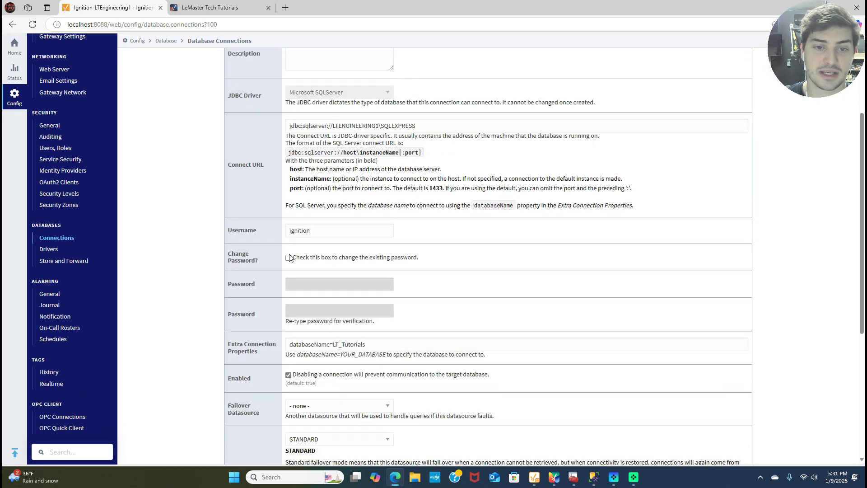
left_click(288, 257)
left_click(311, 284)
key("ctrl+a")
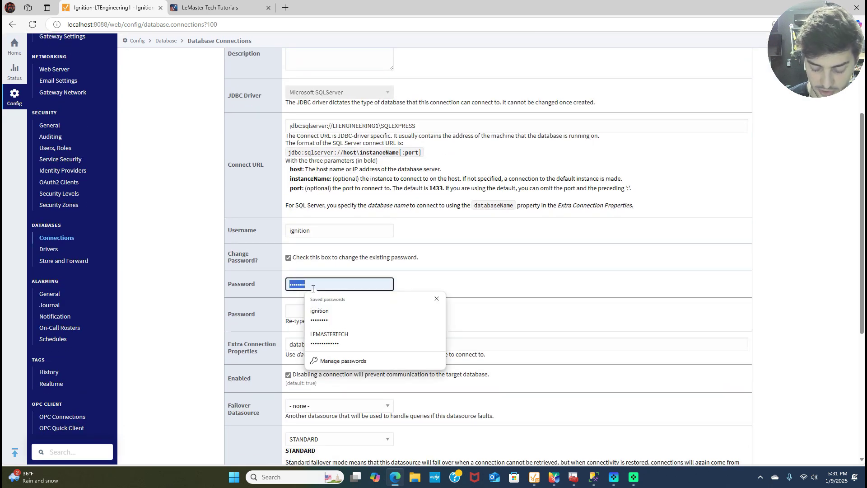
type("pas")
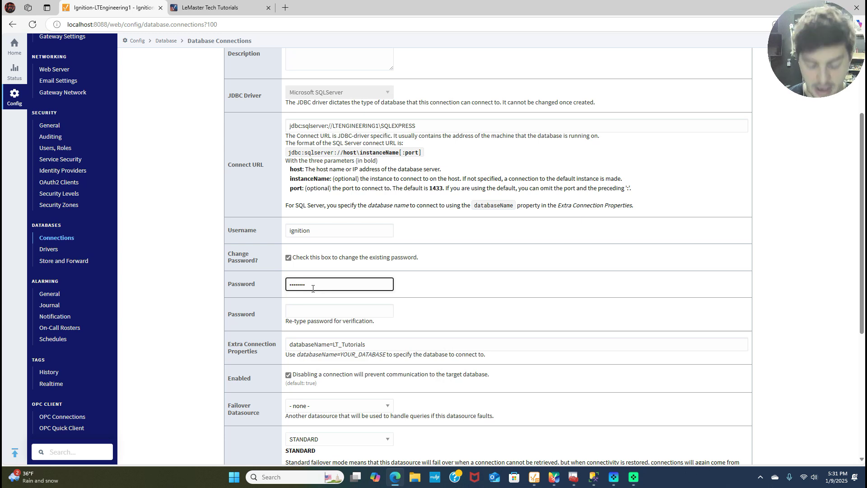
type("ass")
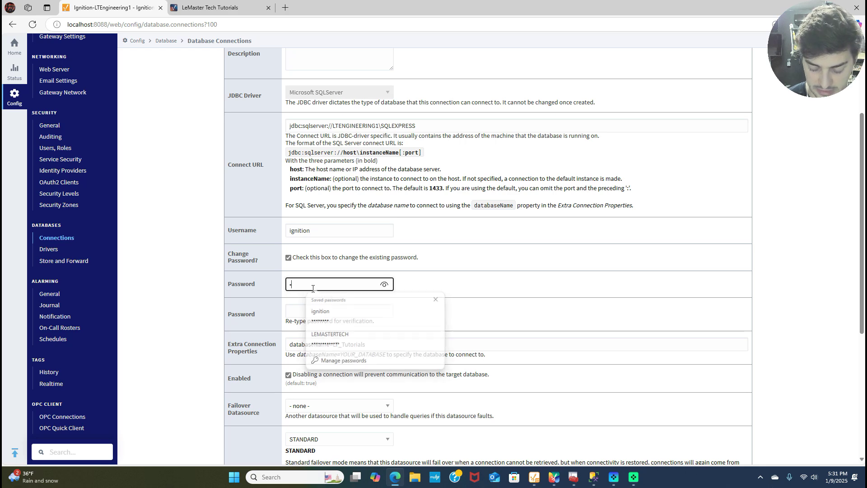
type("d")
key("Tab")
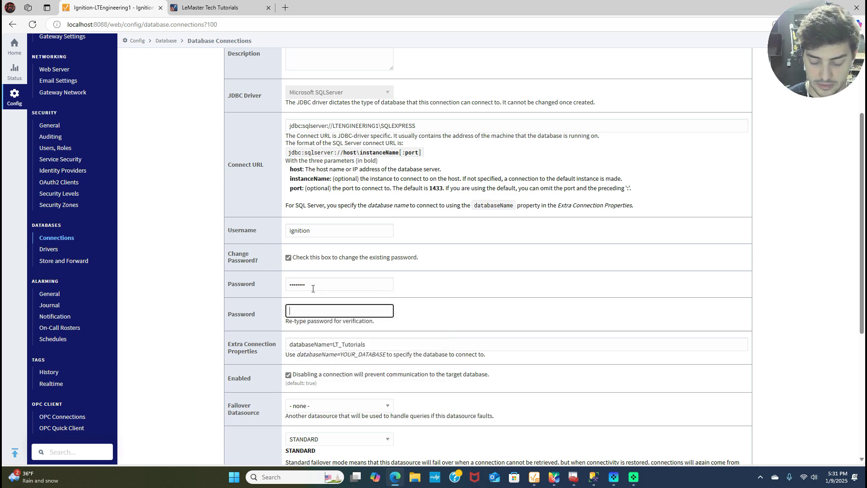
type("password")
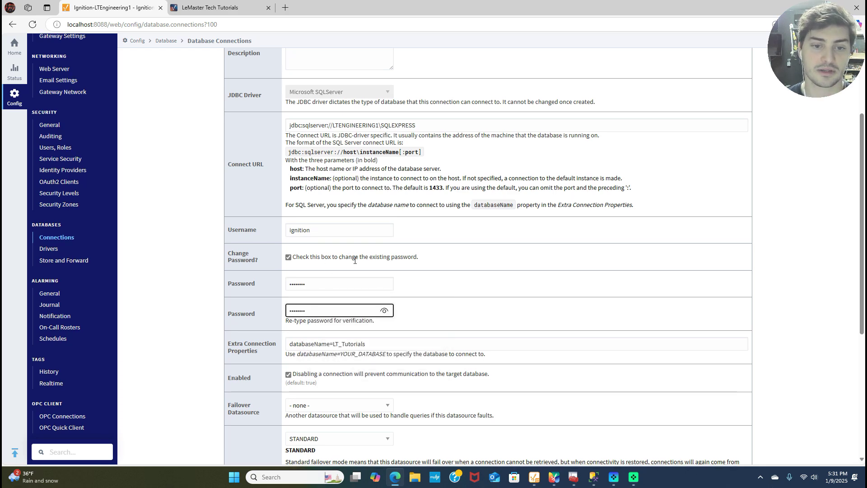
scroll(486, 396, "down", 5)
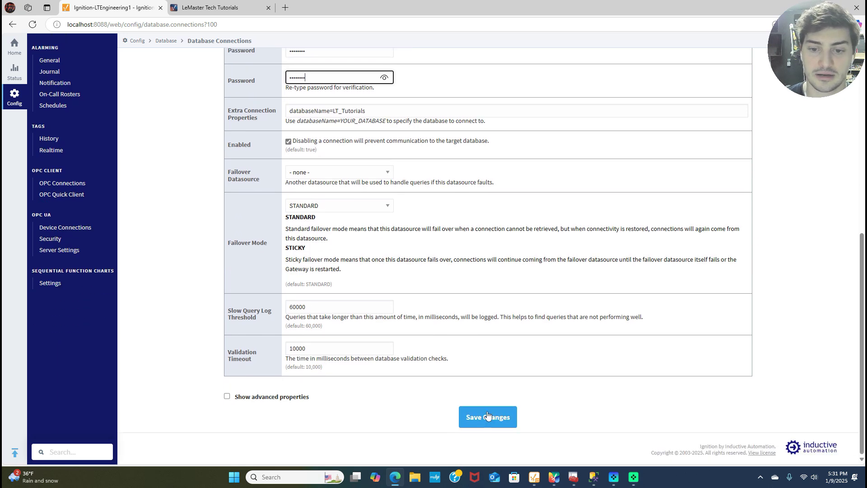
left_click(488, 417)
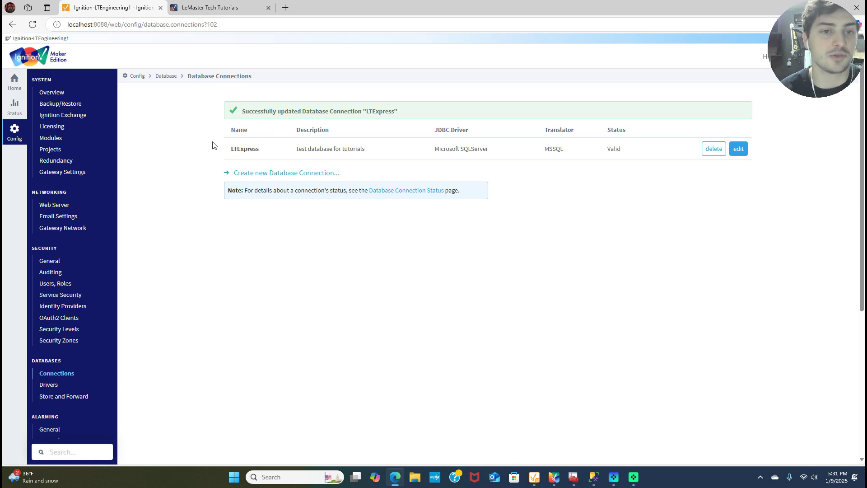
Open the Database Connection Status page, showing LTExpress Valid with 1/1 valid connections.
left_click_drag(228, 154, 619, 162)
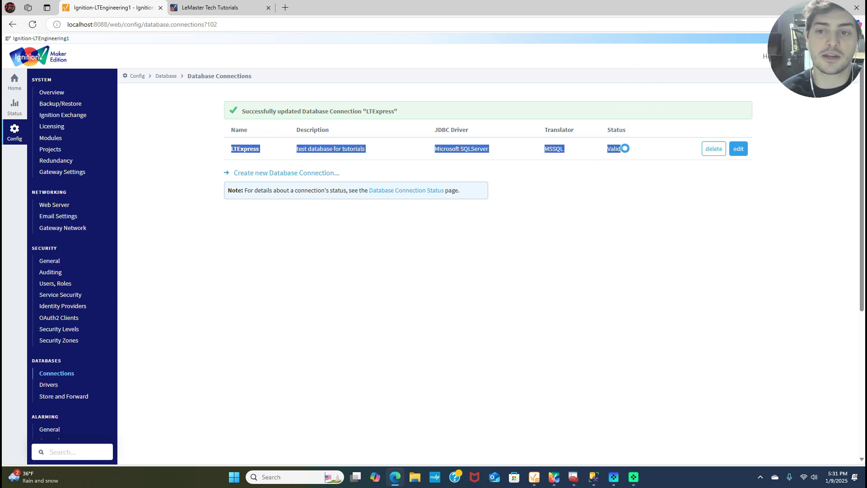
left_click(617, 161)
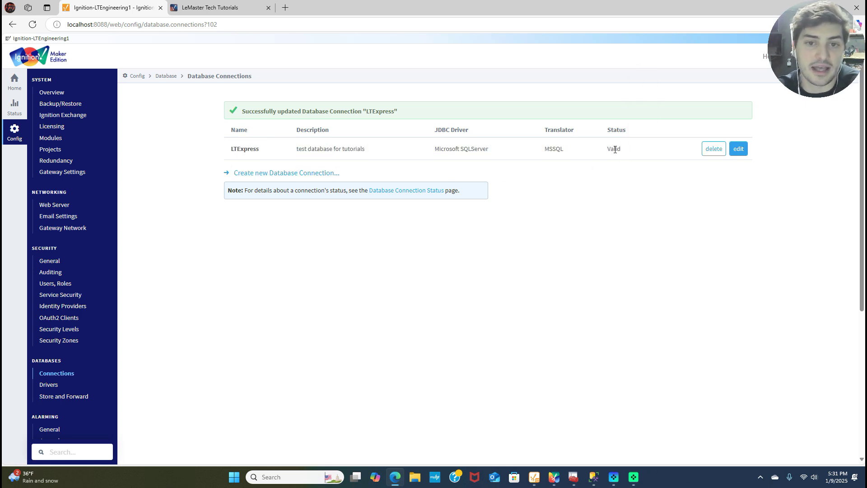
left_click(400, 192)
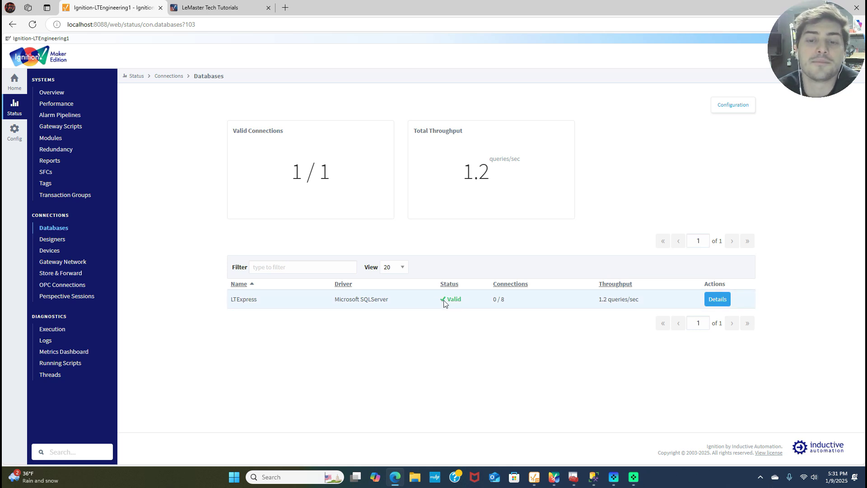
Check the SQL Server services in Configuration Manager, then open the gateway Configuration overview.
left_click(574, 477)
left_click(66, 49)
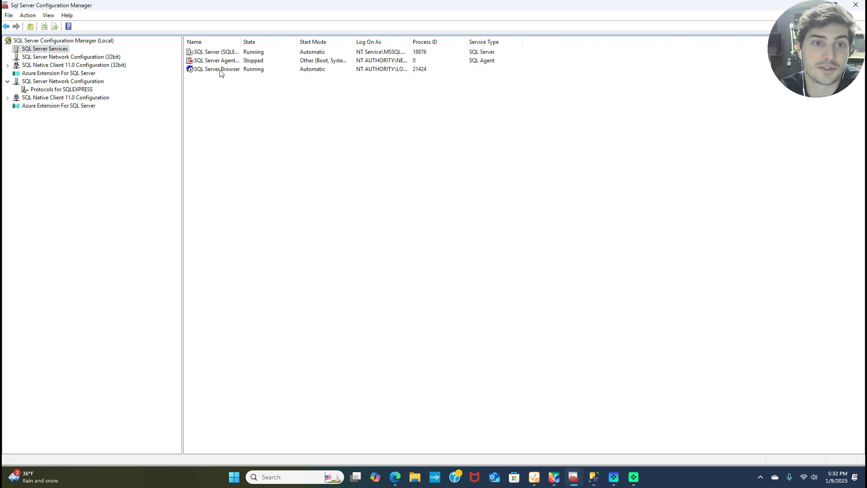
left_click(573, 478)
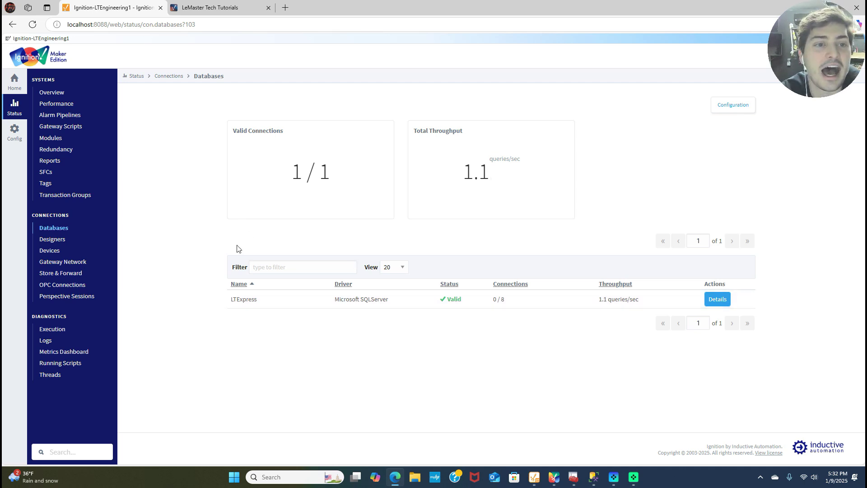
left_click(14, 132)
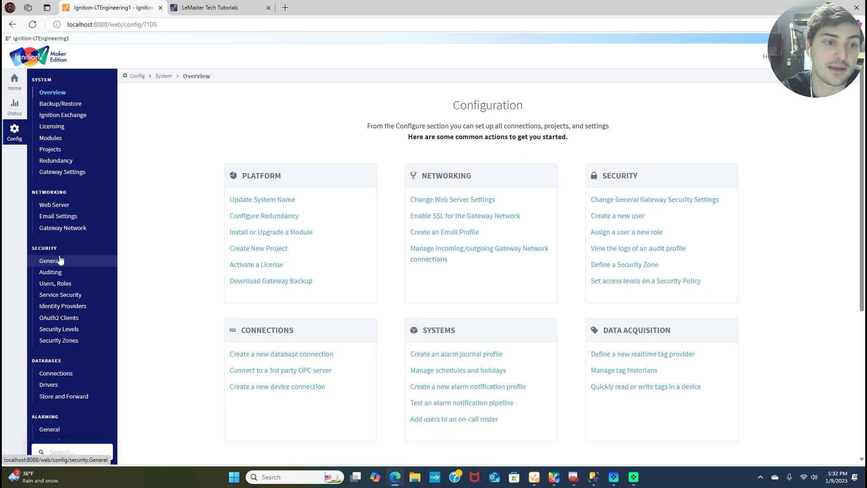
Resubmit the LTExpress connection settings unchanged from Databases > Connections.
scroll(63, 244, "down", 1)
scroll(79, 271, "down", 1)
left_click(77, 282)
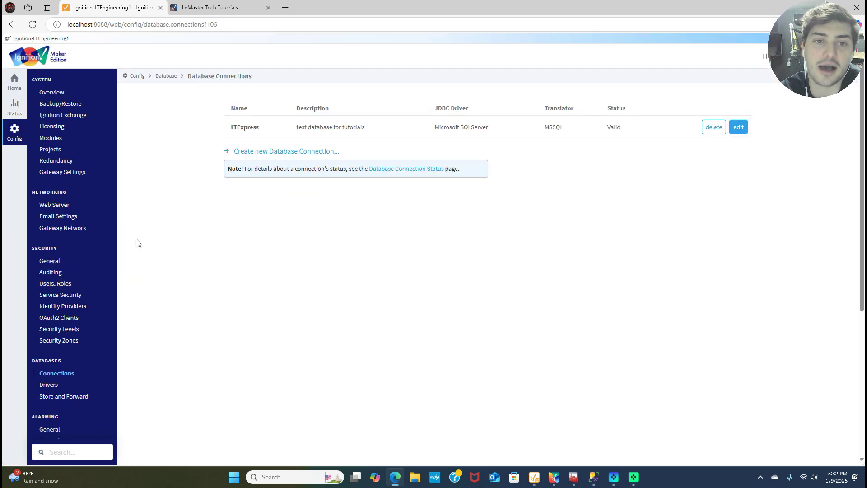
left_click(738, 128)
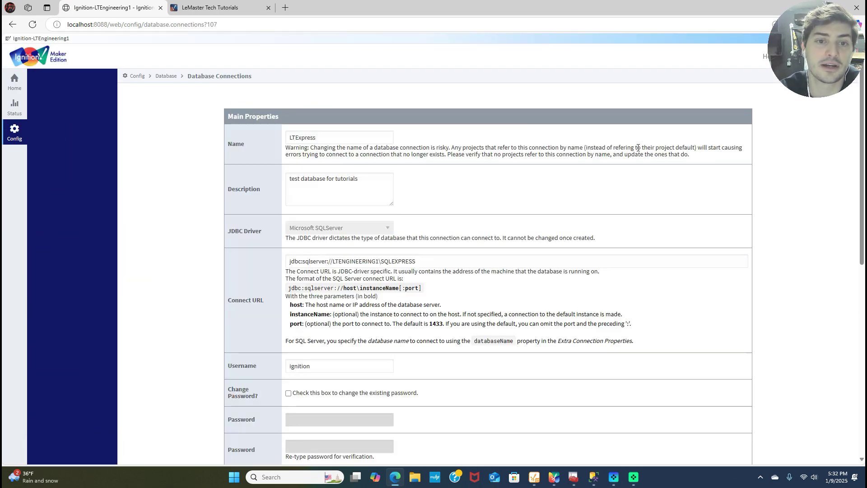
scroll(351, 188, "down", 2)
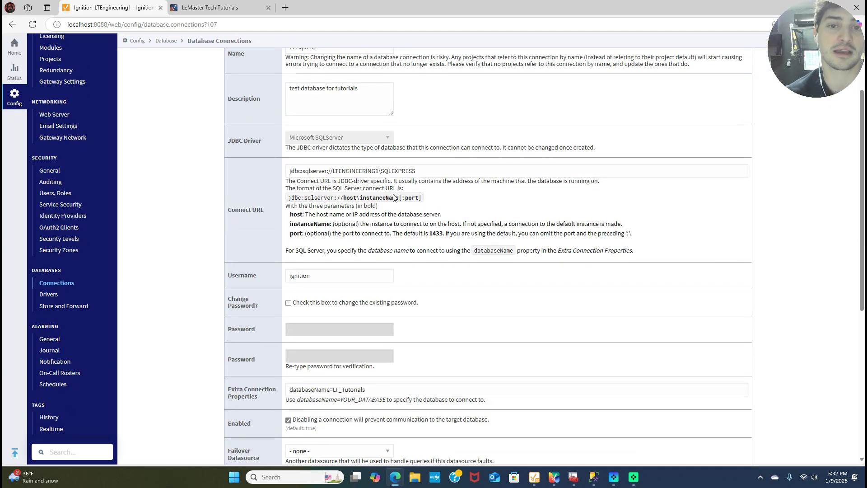
left_click(429, 170)
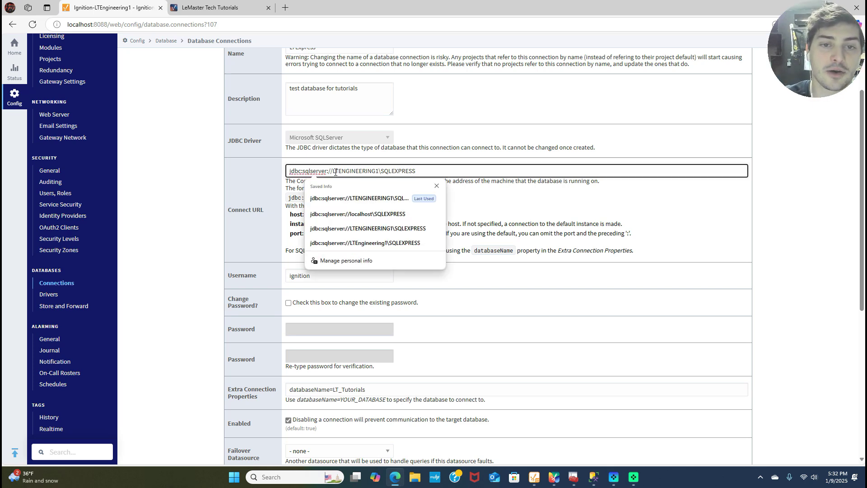
key("Return")
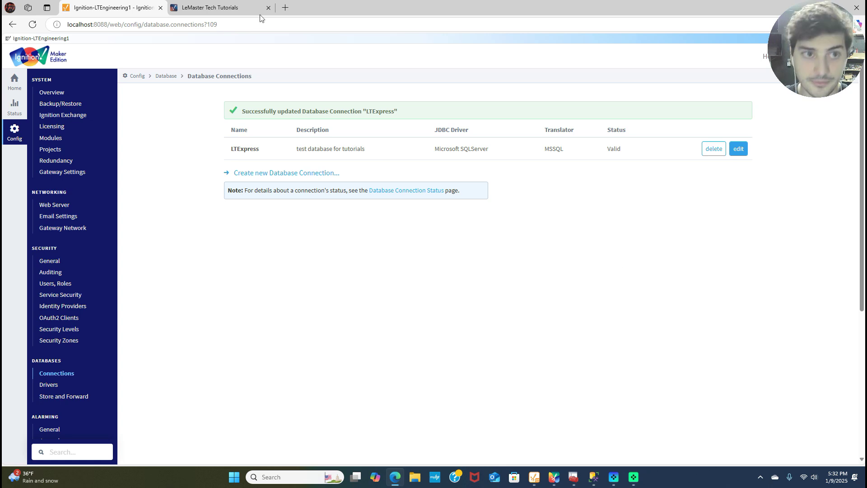
Bring the Ignition Designer window to the front.
mouse_move(209, 14)
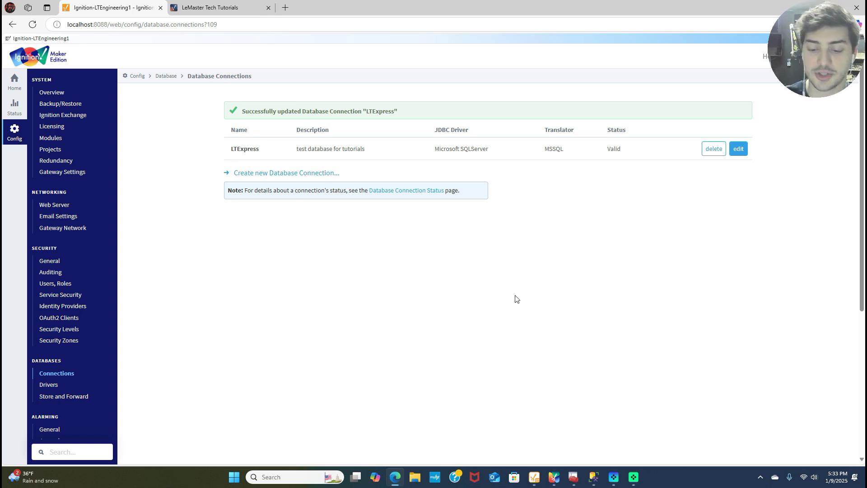
mouse_move(568, 480)
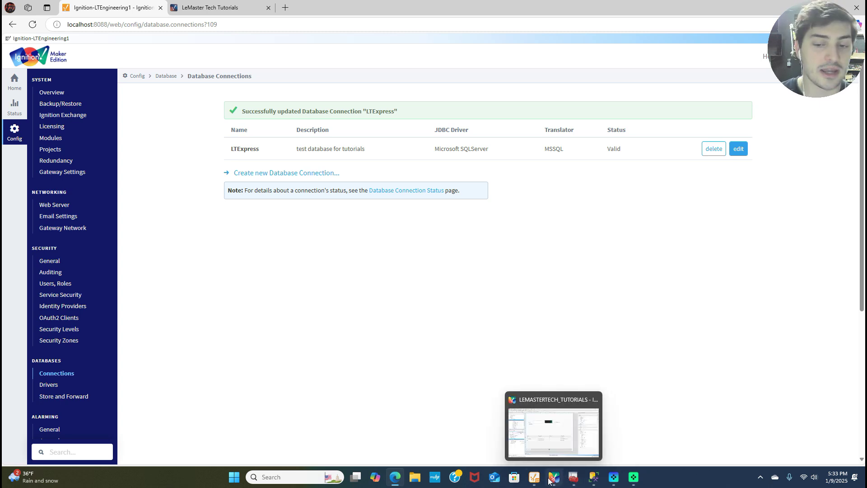
left_click(550, 480)
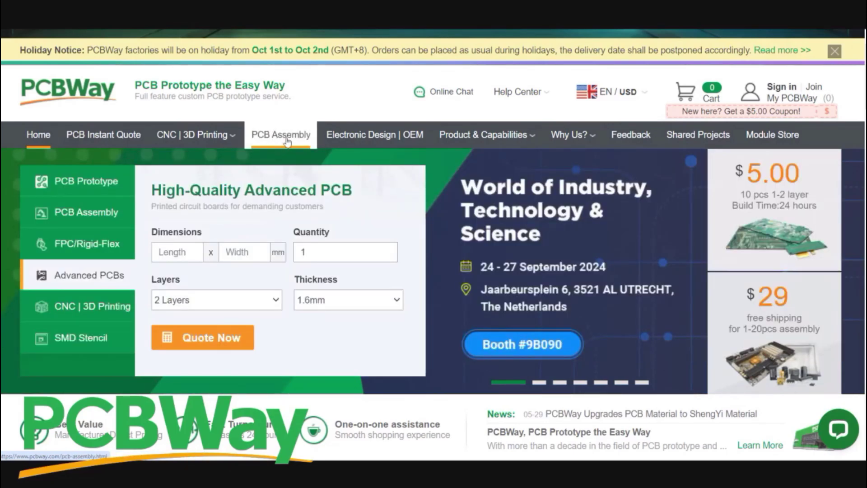
Open the PCB Assembly page, close its video popup, and scroll through it.
left_click(270, 140)
scroll(370, 214, "down", 2)
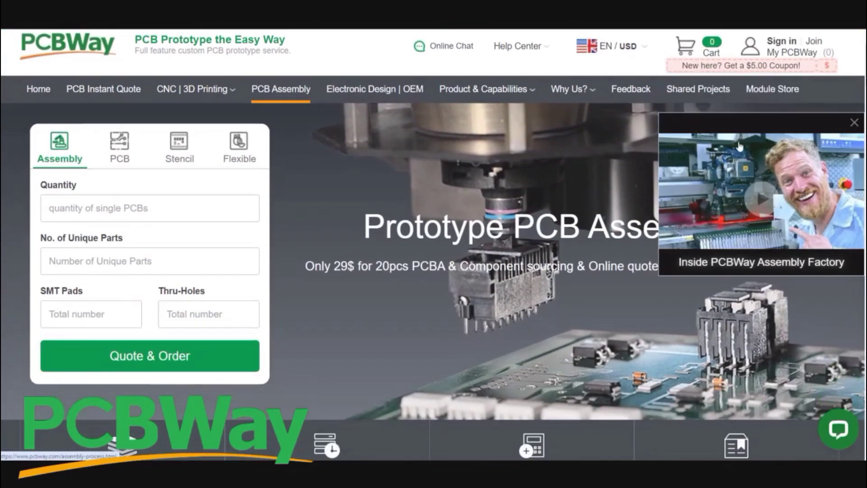
left_click(854, 123)
scroll(464, 163, "down", 3)
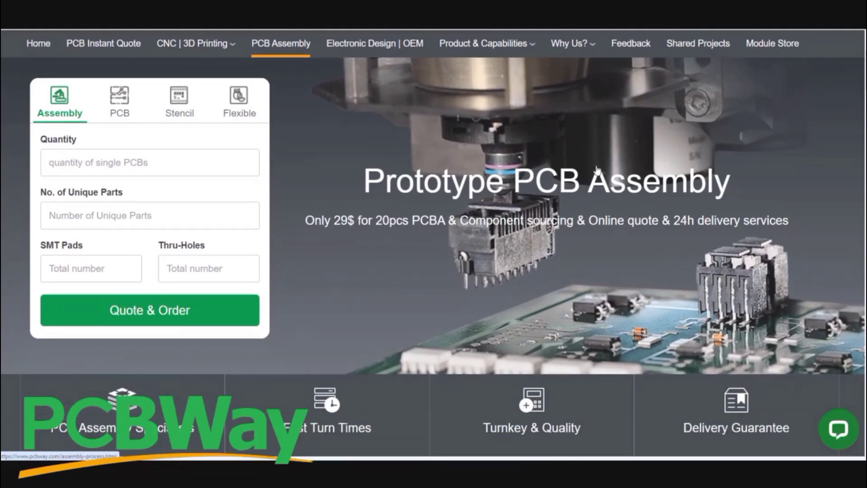
scroll(371, 165, "down", 5)
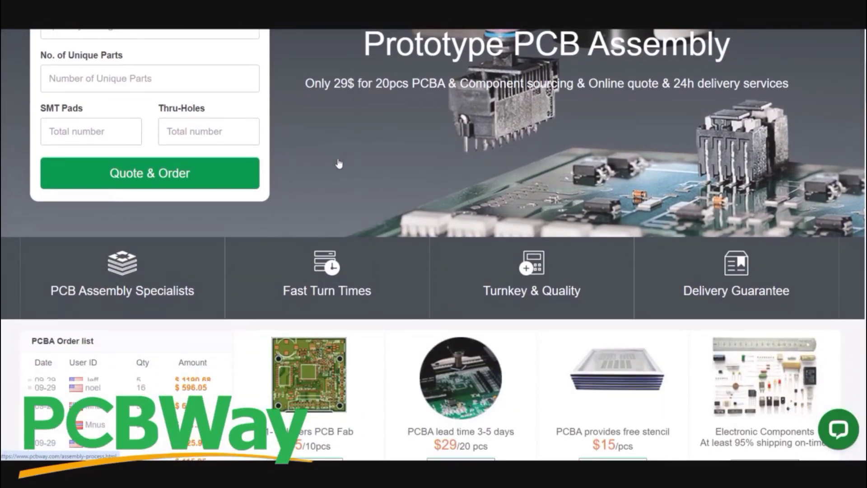
scroll(378, 170, "down", 5)
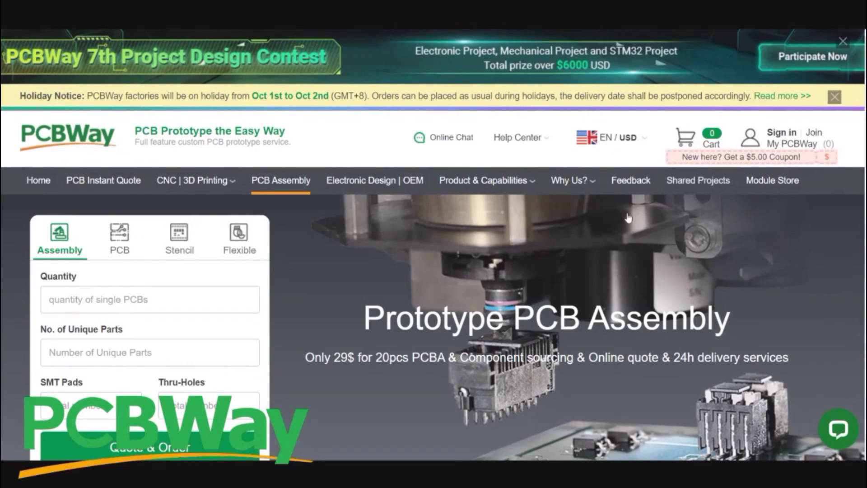
Open the Why PCBWay page from Why Us? and scroll down through it.
mouse_move(587, 175)
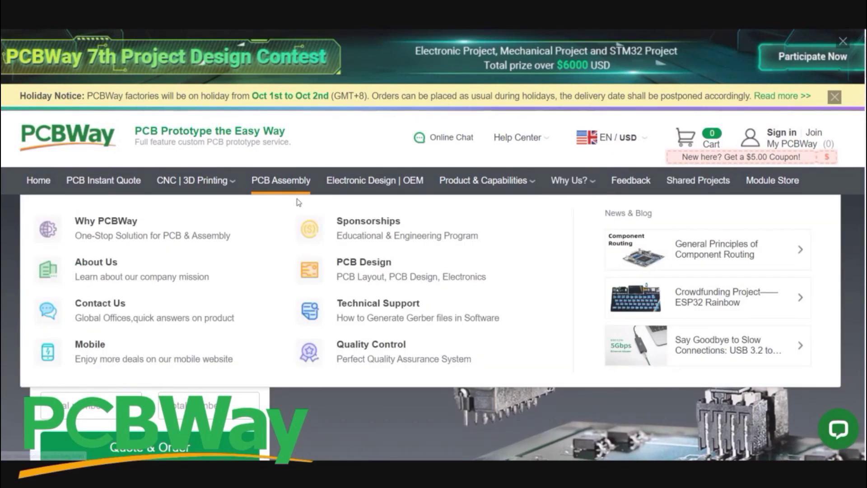
left_click(109, 232)
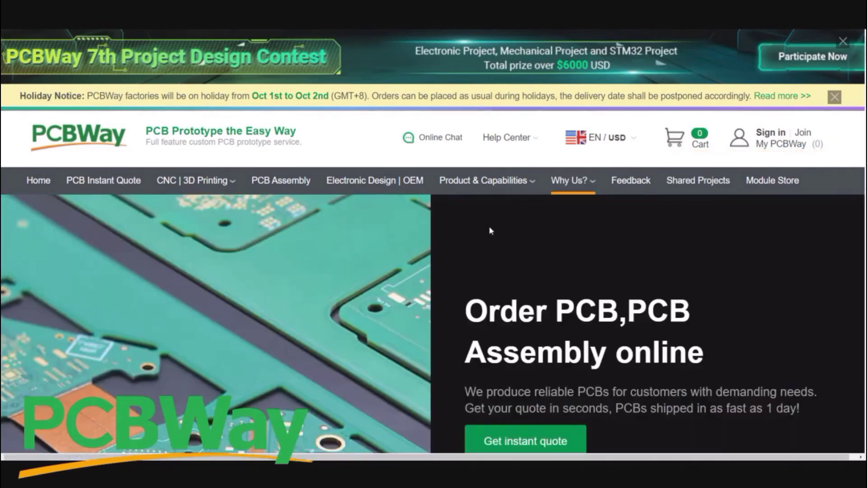
scroll(489, 226, "down", 5)
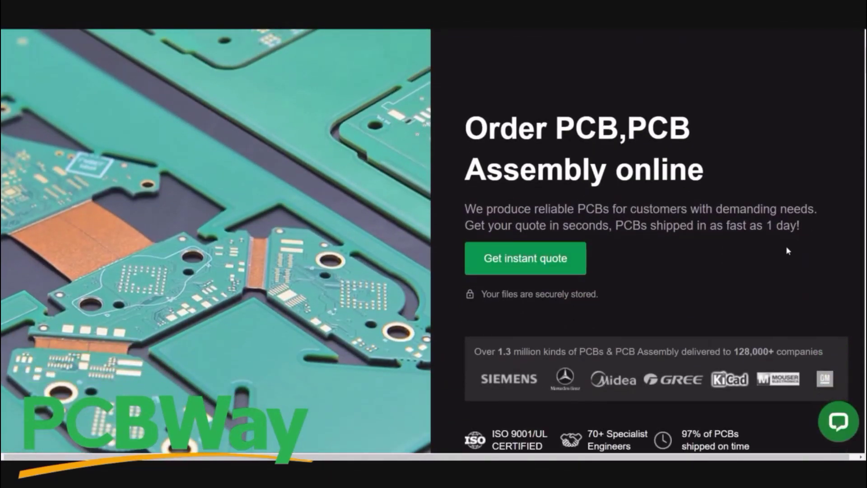
scroll(787, 251, "down", 7)
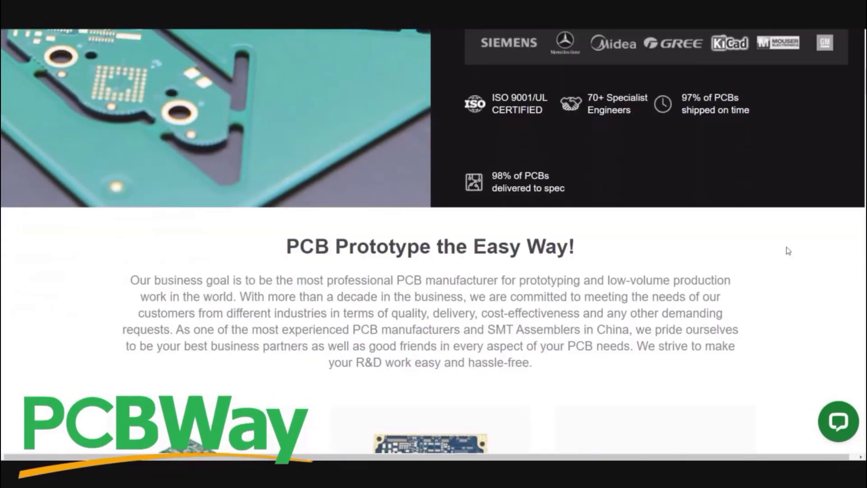
scroll(788, 251, "down", 5)
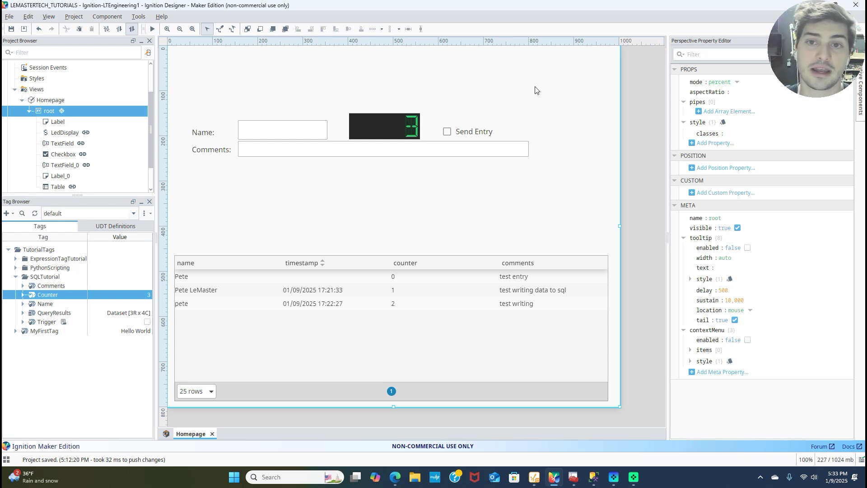
Open the Database Query Browser on the LTExpress datasource and expand the IgnitionTutorial table.
left_click(135, 19)
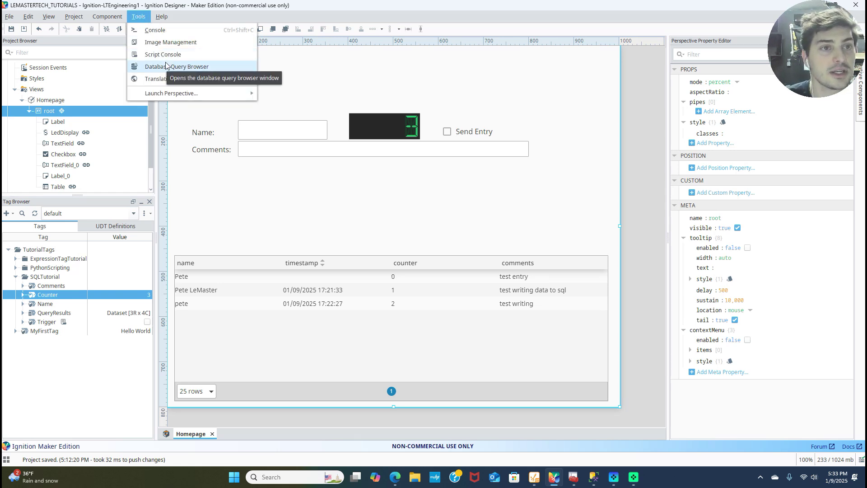
left_click(9, 16)
left_click(141, 17)
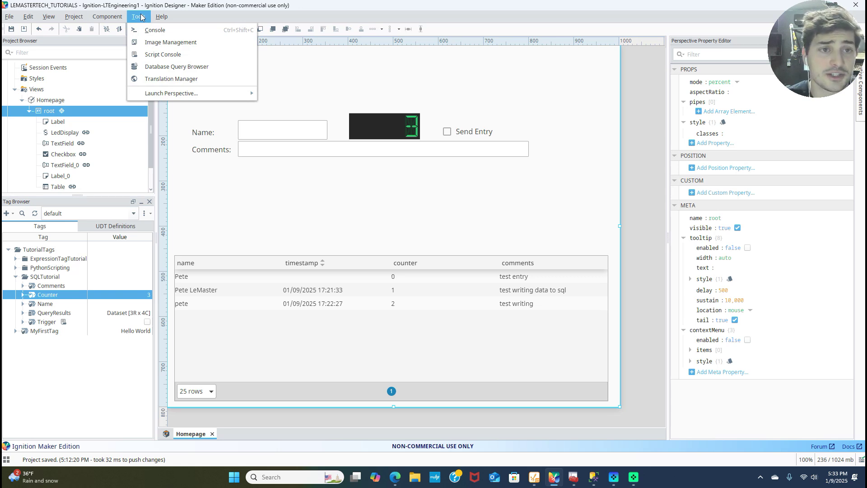
left_click(141, 17)
left_click(140, 17)
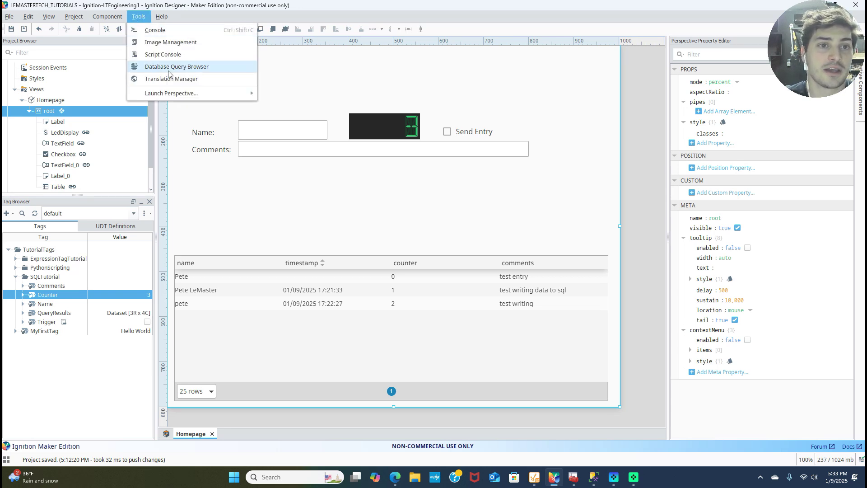
left_click(168, 68)
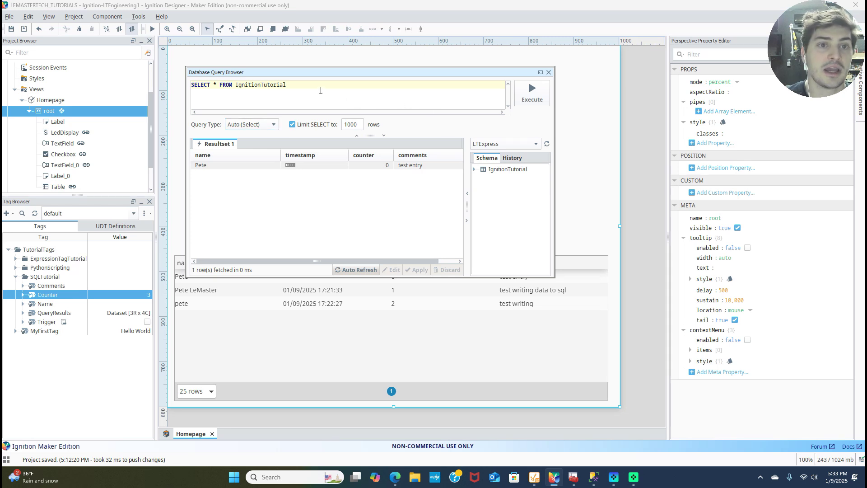
left_click(504, 144)
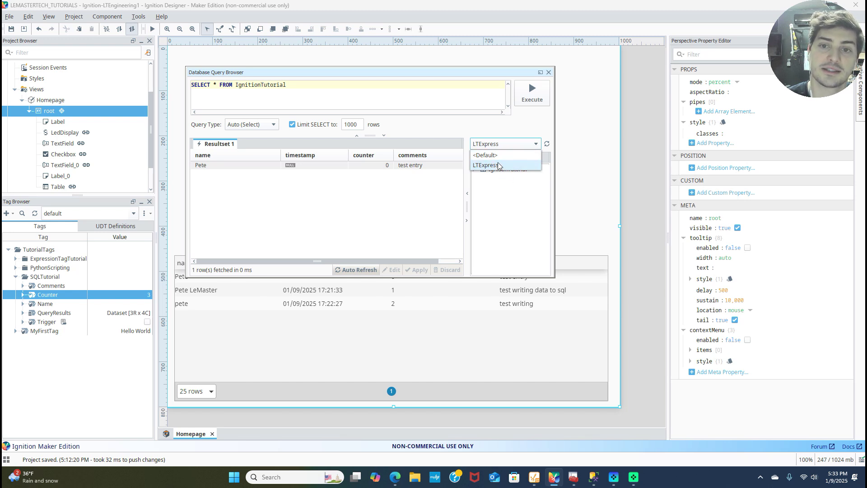
left_click(497, 165)
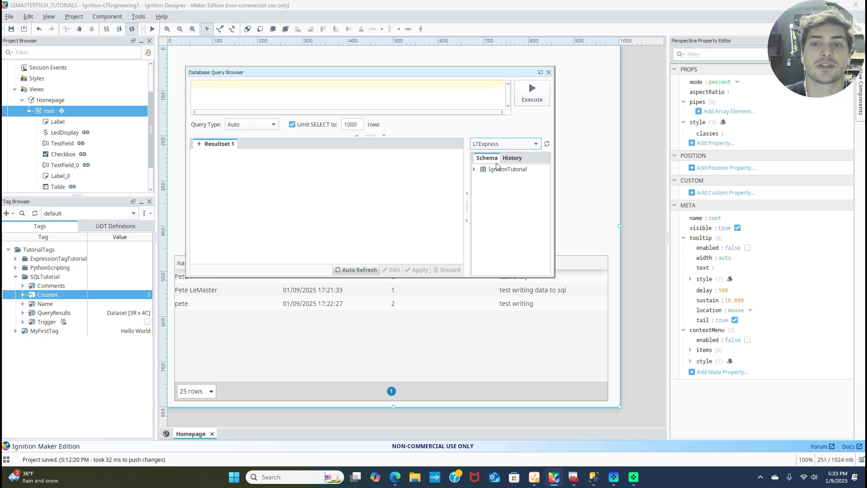
left_click(474, 170)
left_click(475, 171)
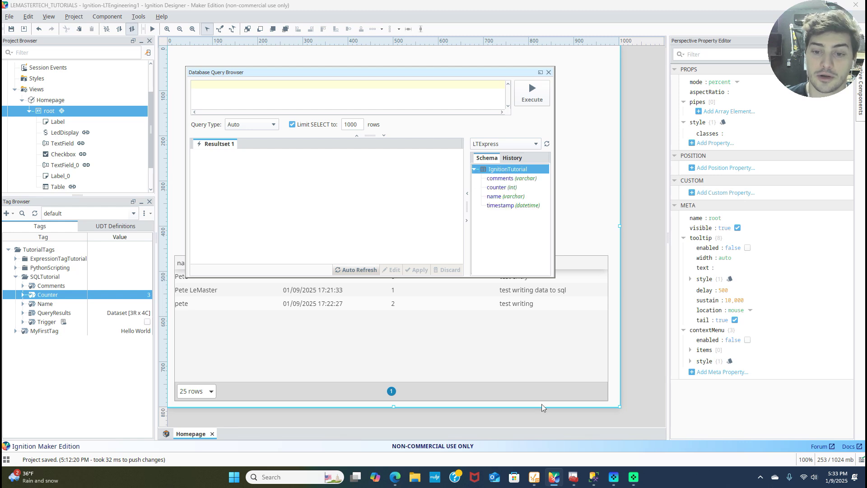
Run SELECT * FROM IgnitionTutorial to fetch the table's rows.
left_click(593, 477)
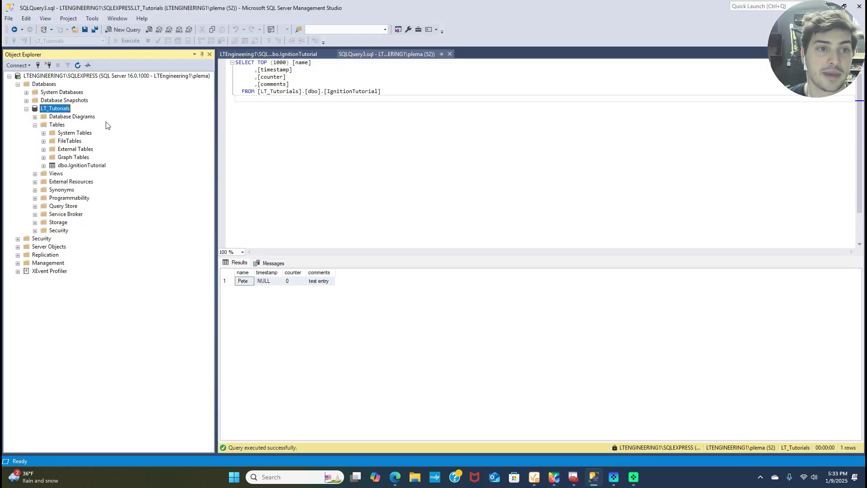
left_click_drag(75, 166, 64, 109)
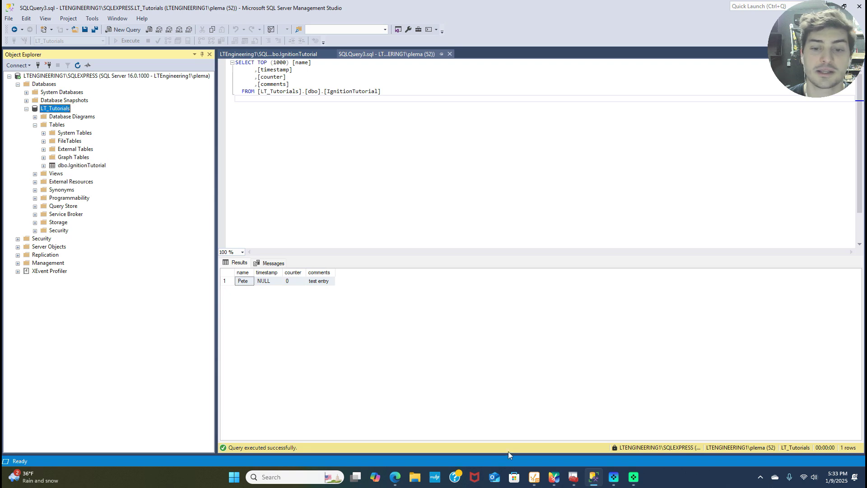
left_click(554, 477)
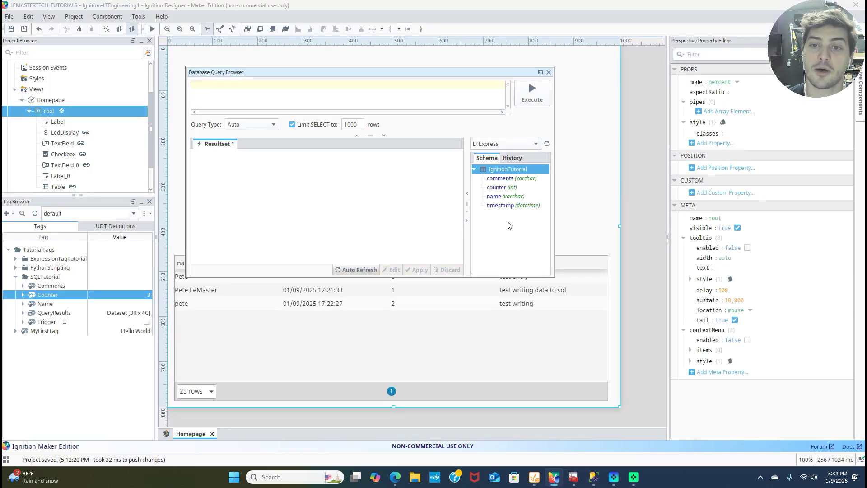
left_click(494, 196)
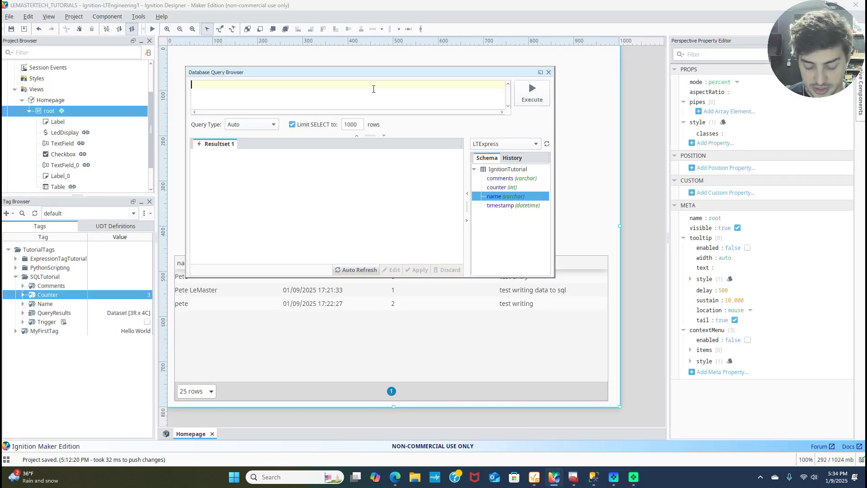
type("S")
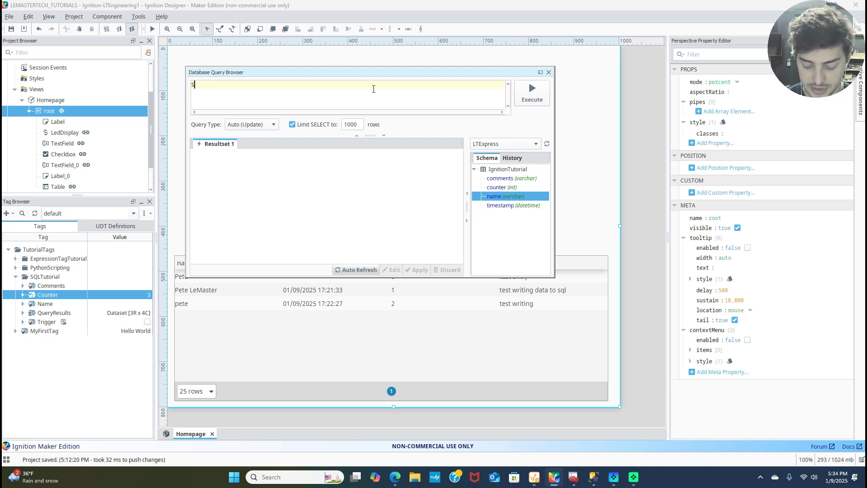
type("LEELECT ")
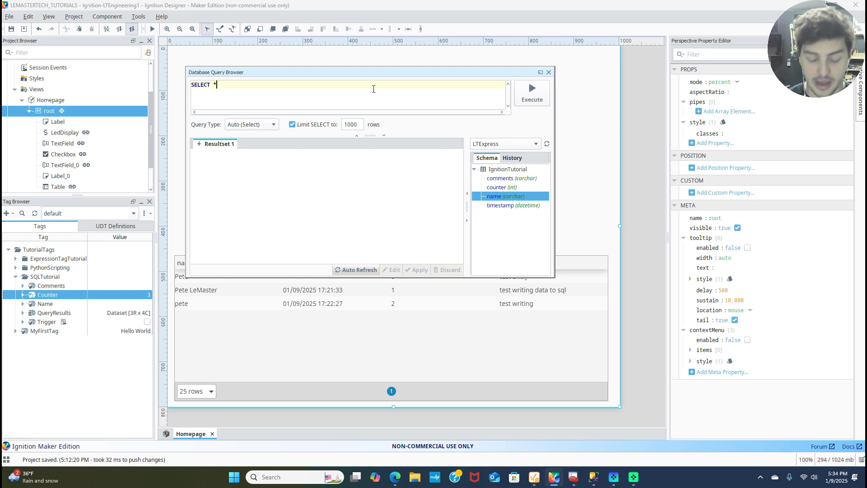
type("* FROM ")
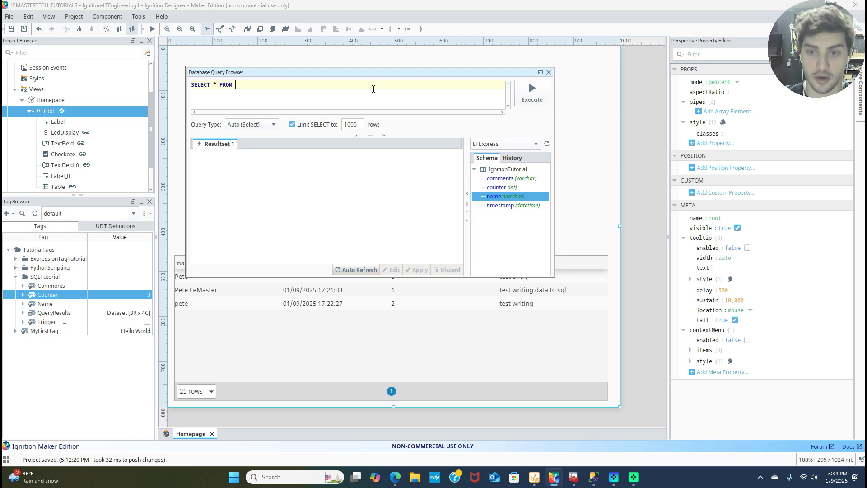
type("Ignition")
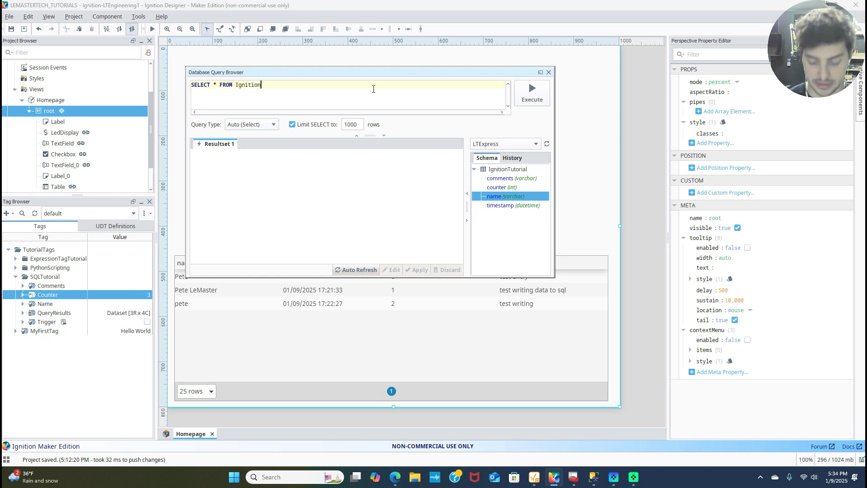
type("Tutorial")
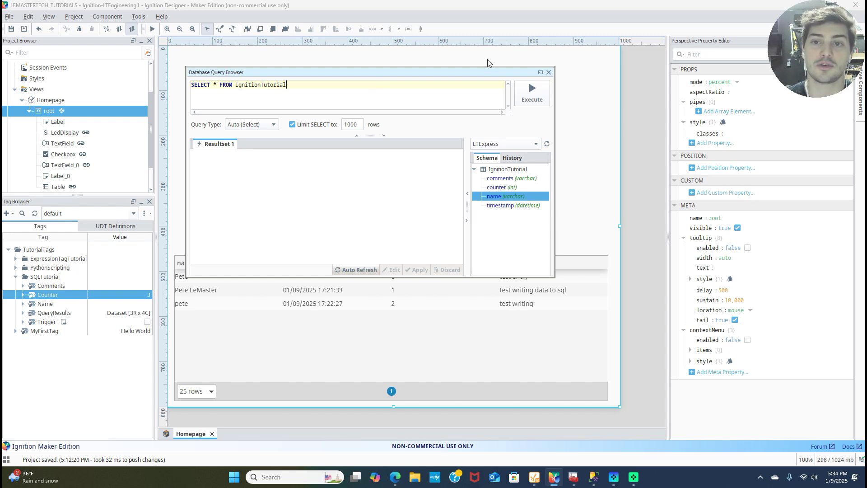
left_click(529, 102)
Review the three returned rows, widen the window, and close the query browser.
triple_click(241, 80)
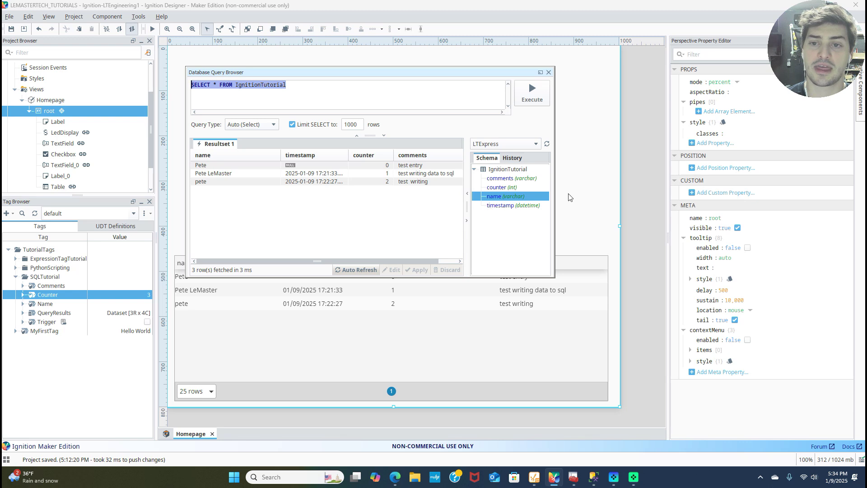
left_click_drag(554, 198, 627, 195)
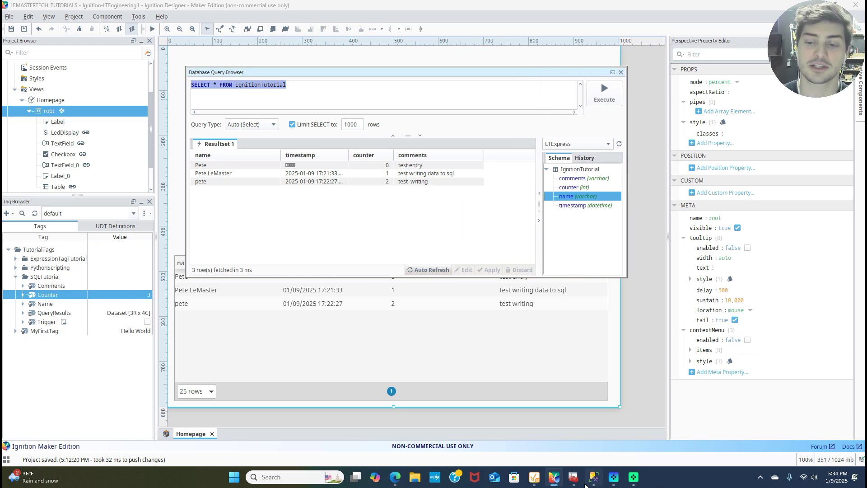
mouse_move(585, 485)
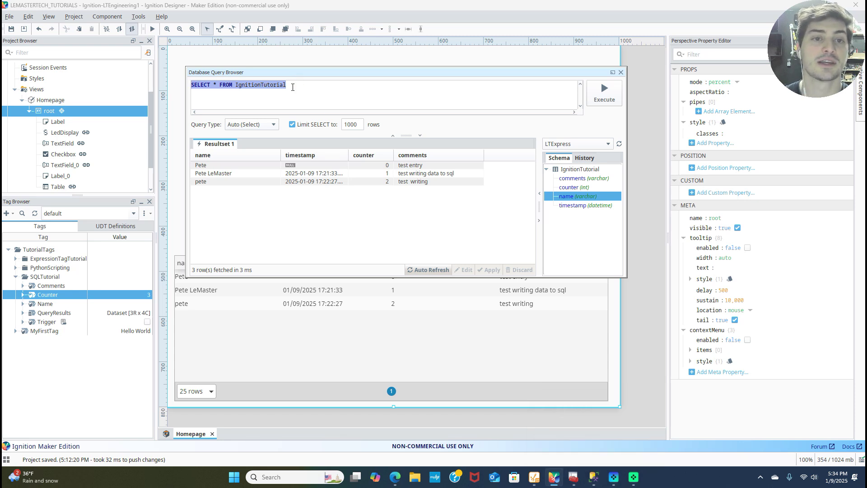
left_click(292, 88)
double_click(285, 85)
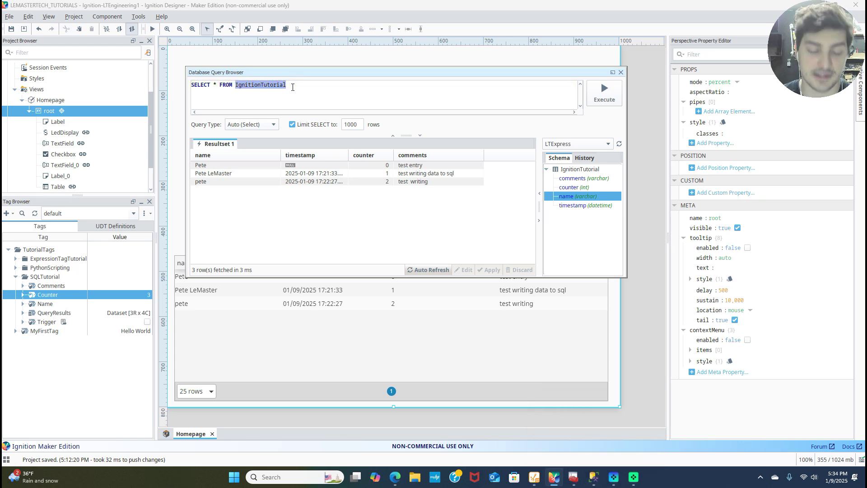
triple_click(289, 85)
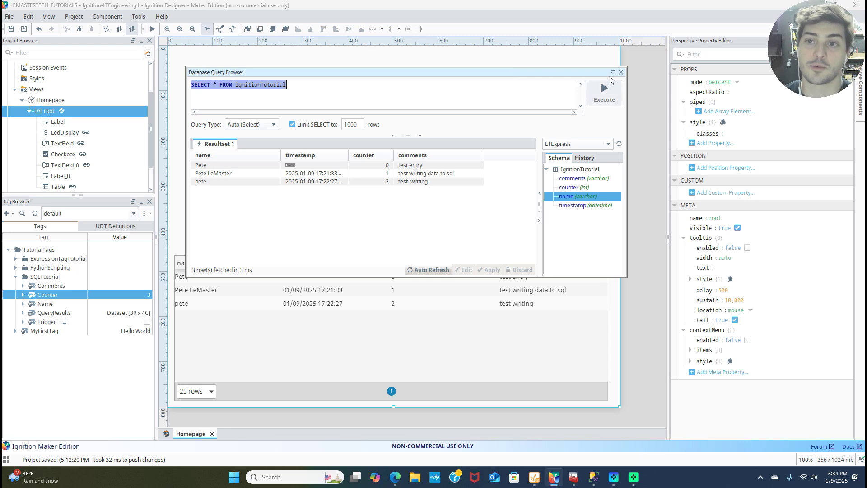
left_click(621, 73)
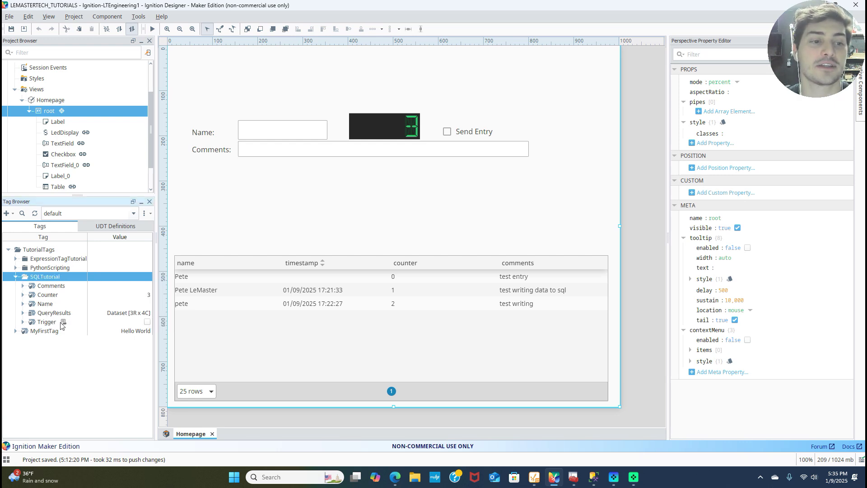
Select the QueryResults tag under SQLTutorial in the Tag Browser.
left_click(57, 314)
scroll(65, 104, "down", 2)
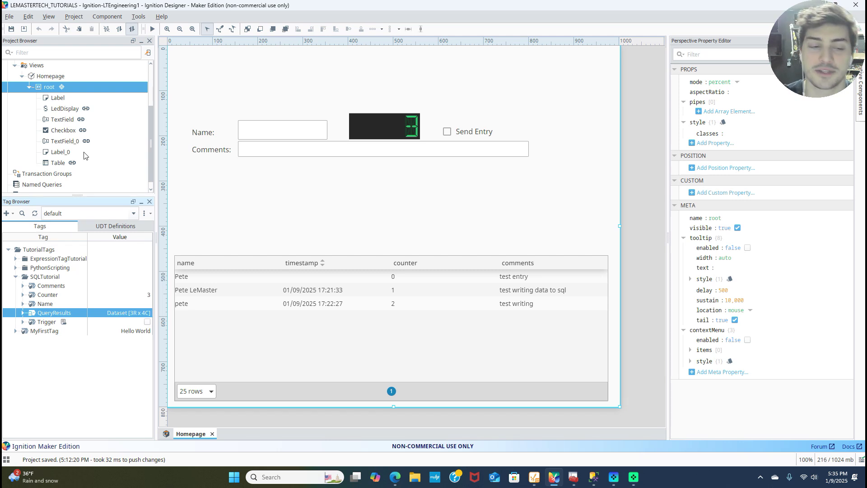
Open the QueryResults Tag Editor, enlarge it, and keep the Dataset data type.
double_click(45, 315)
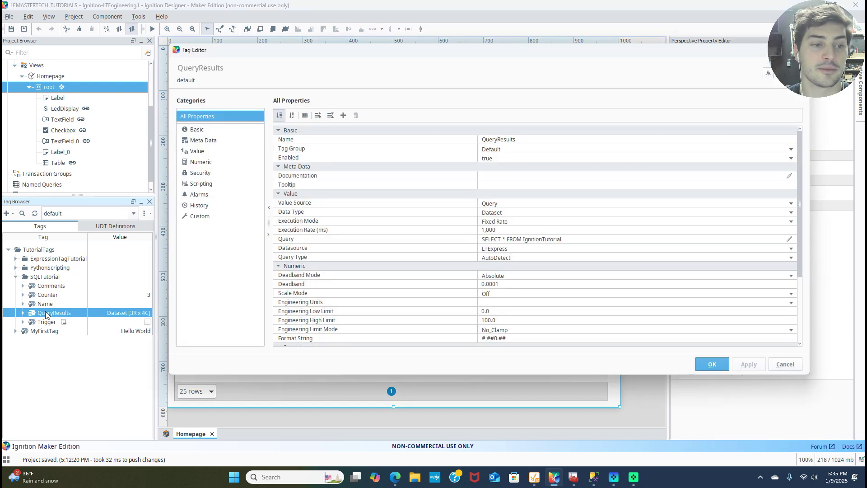
left_click_drag(413, 53, 381, 32)
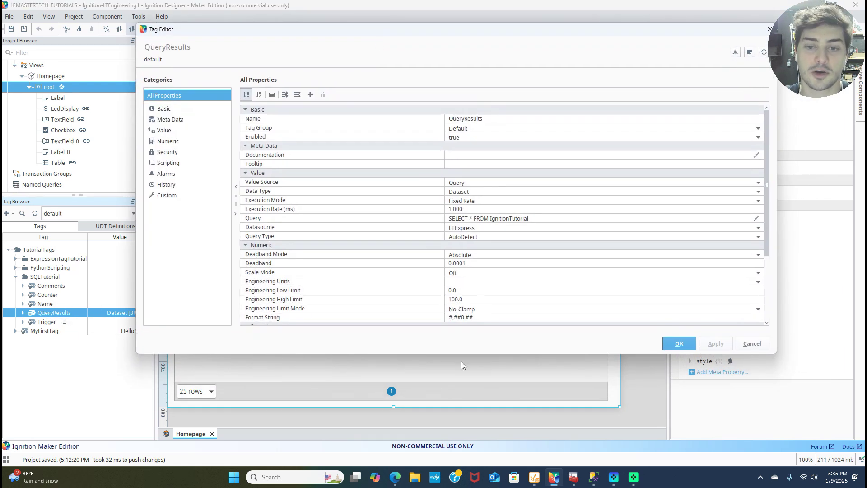
left_click_drag(463, 353, 470, 402)
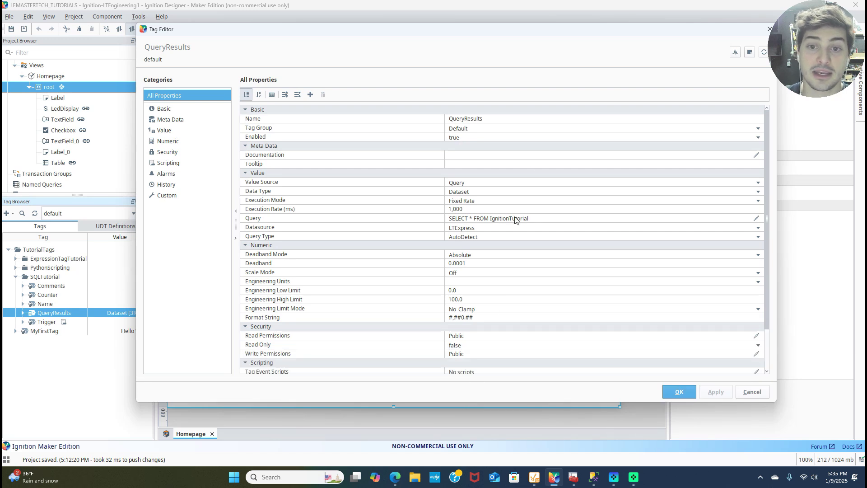
left_click(465, 190)
scroll(519, 225, "up", 3)
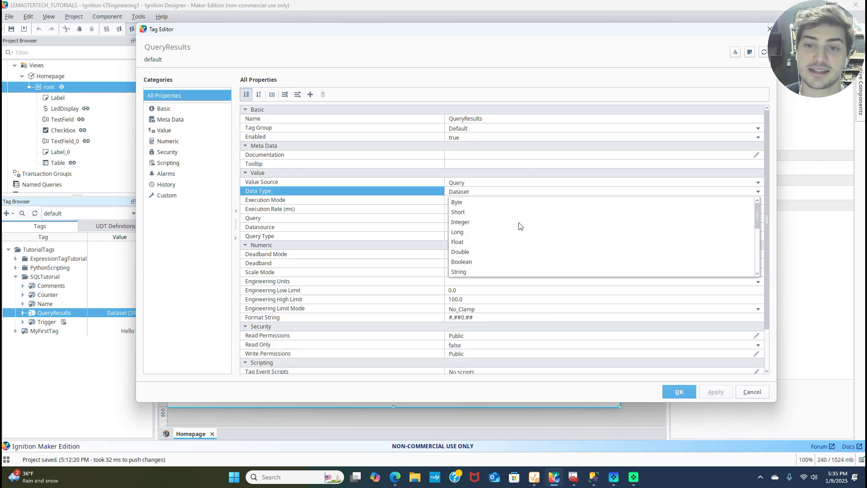
scroll(520, 226, "down", 3)
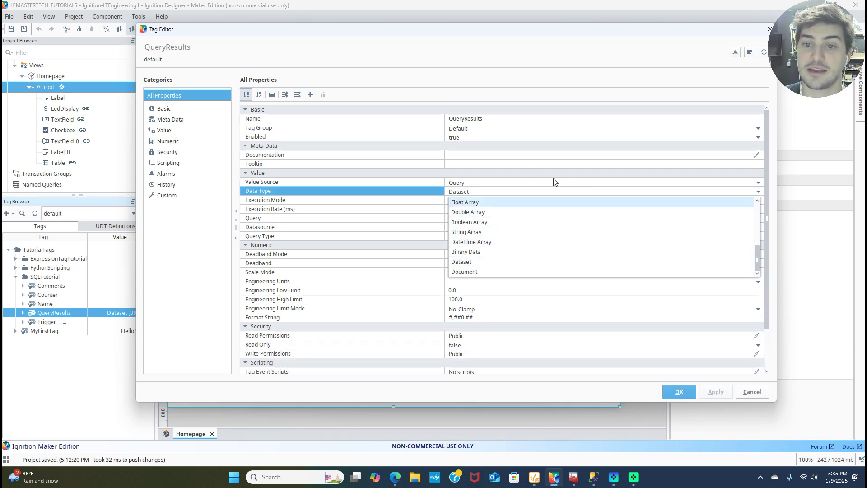
left_click(559, 194)
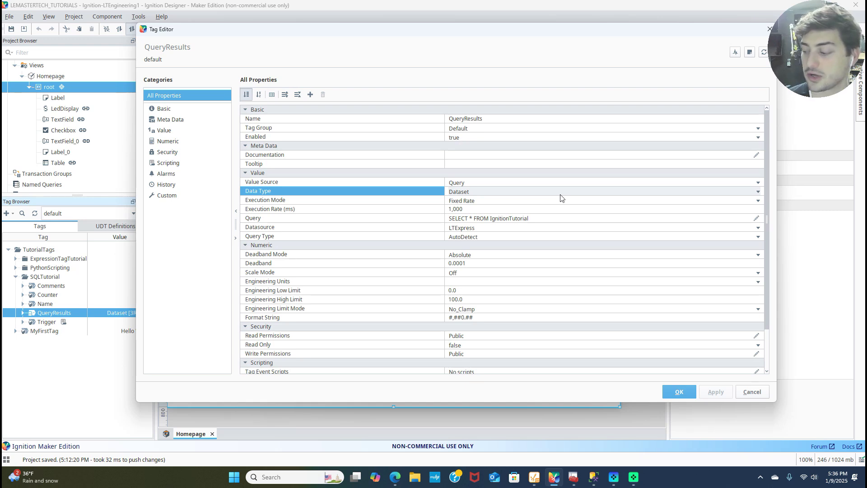
Keep Fixed Rate execution mode and adjust the execution rate value.
left_click(523, 201)
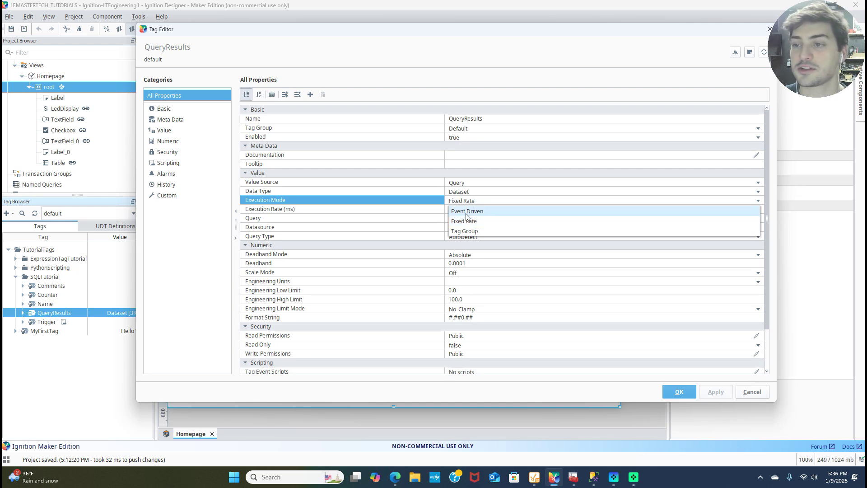
left_click(511, 202)
left_click(483, 209)
left_click(452, 209)
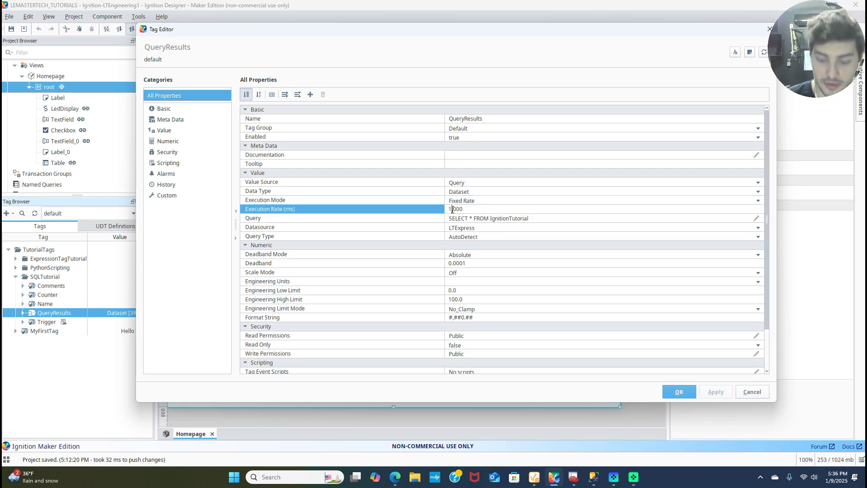
type("3")
key("BackSpace")
key("Delete")
key("Delete")
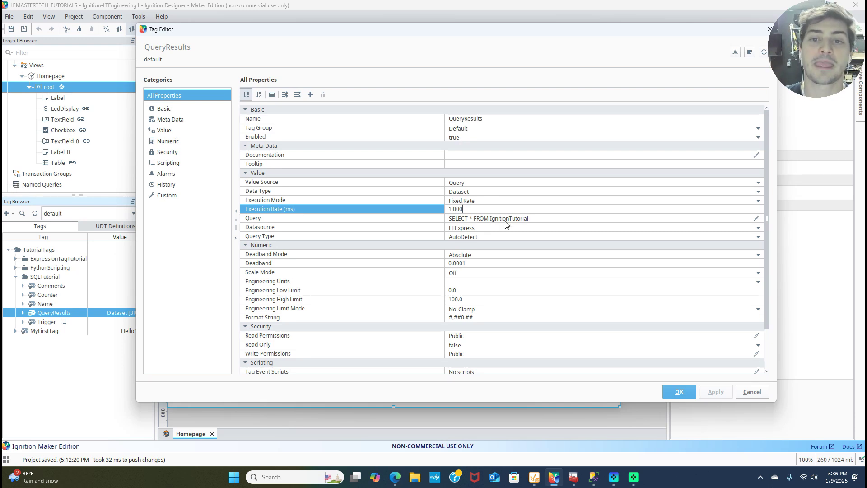
Check the query, set Datasource to LTExpress, keep AutoDetect query type, and confirm.
left_click(487, 218)
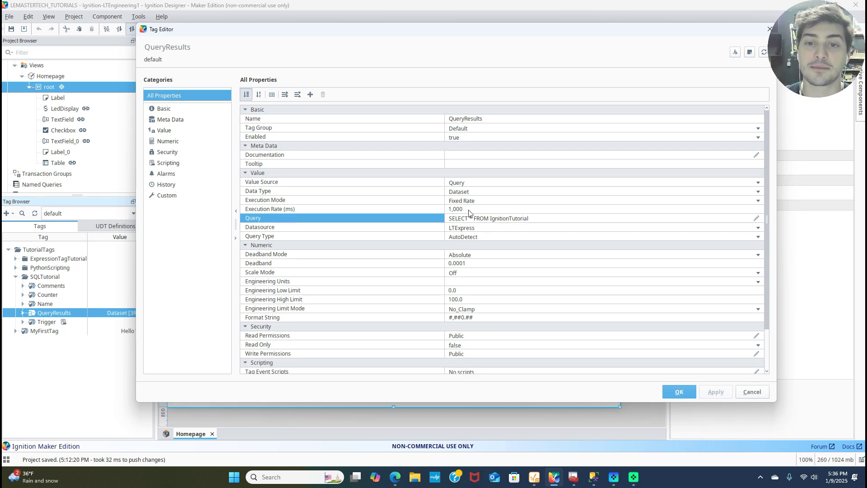
left_click(756, 218)
left_click_drag(532, 249, 382, 249)
key("Escape")
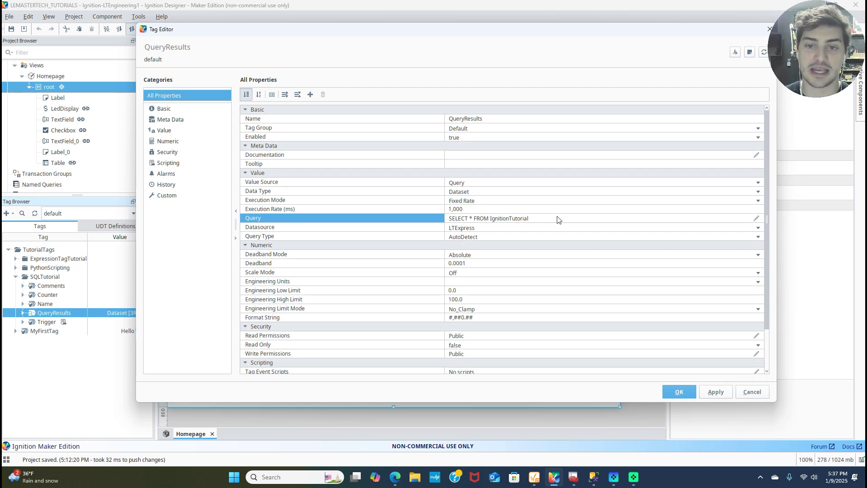
left_click(758, 237)
left_click(758, 237)
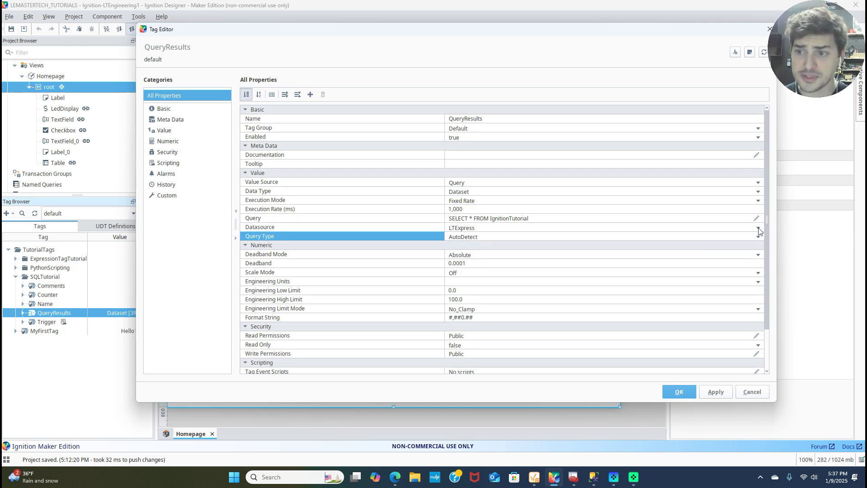
left_click(758, 227)
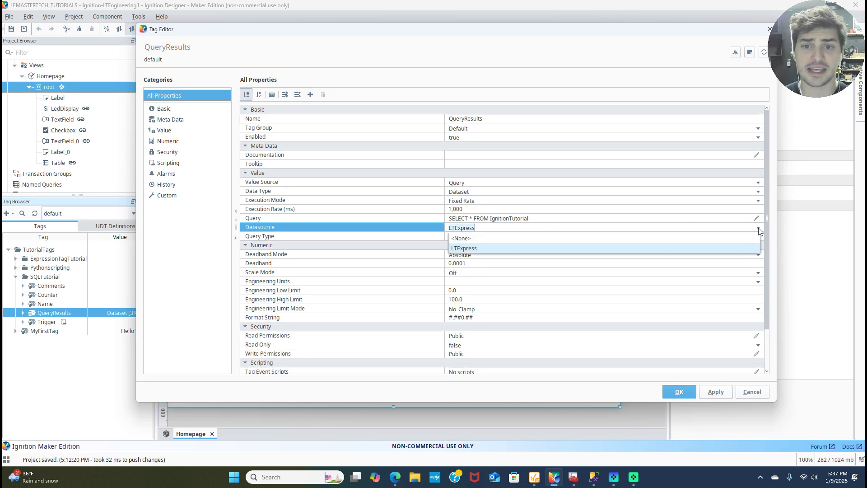
left_click(476, 253)
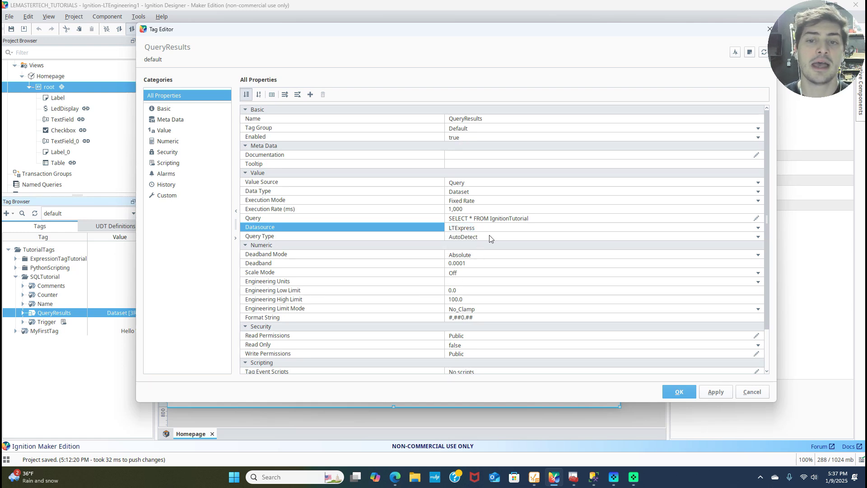
left_click(489, 236)
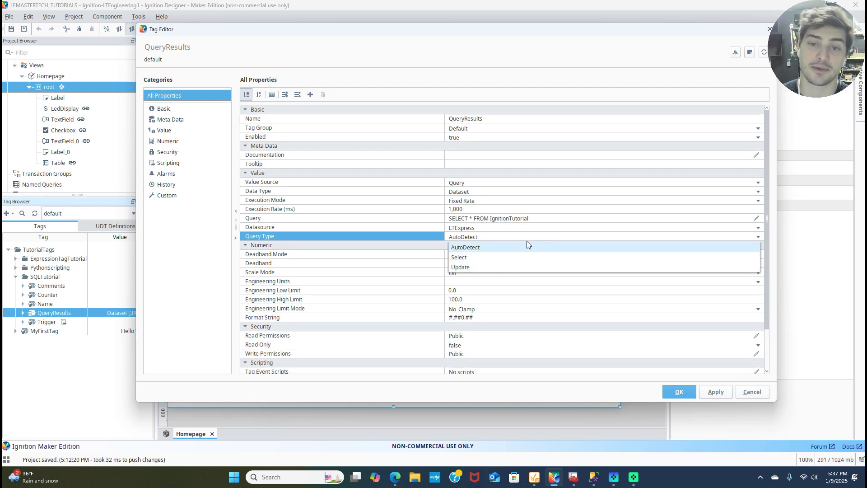
left_click(761, 239)
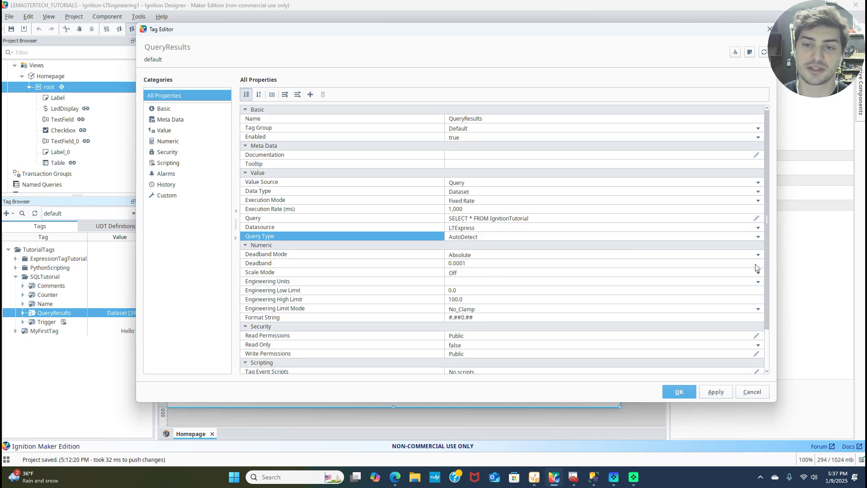
left_click(677, 391)
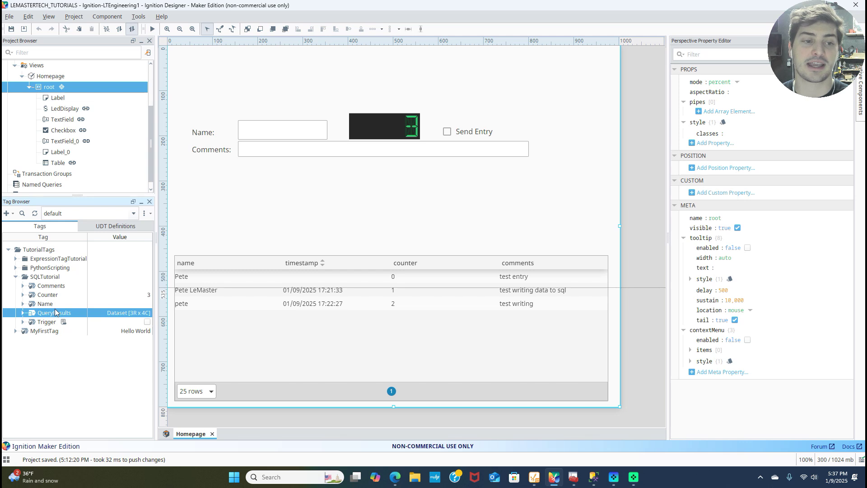
Drop QueryResults onto the view as a table, then undo the duplicate.
left_click_drag(54, 313, 249, 217)
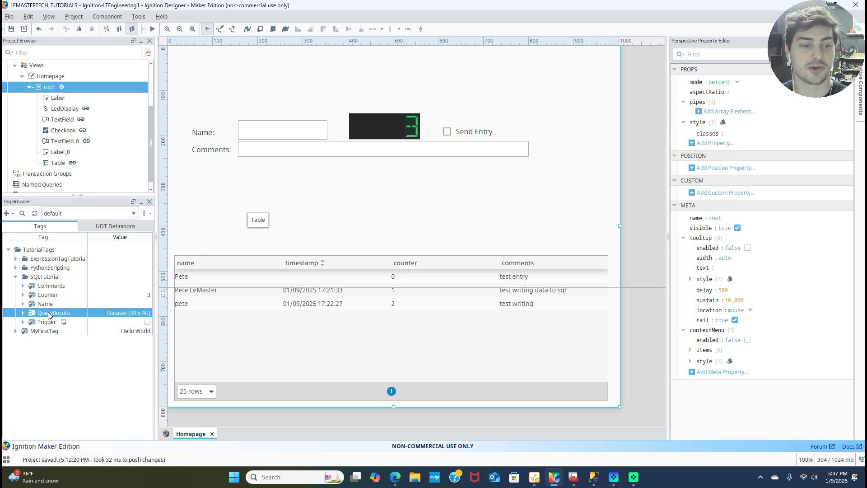
left_click(261, 225)
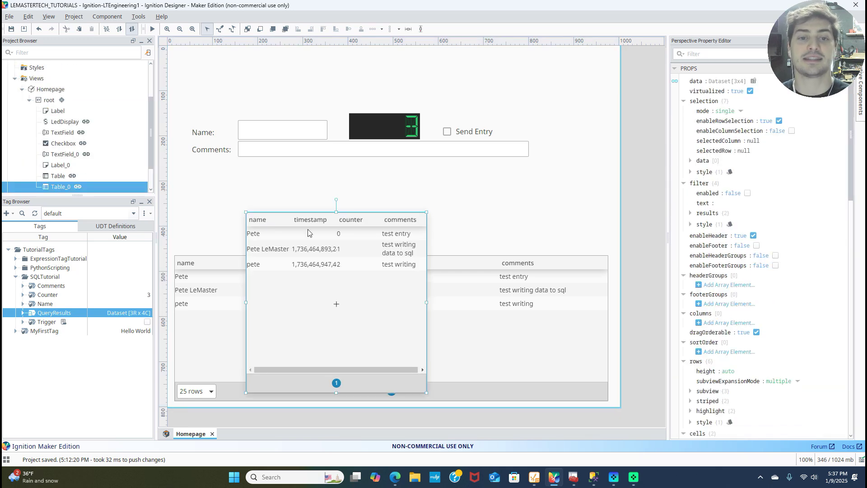
key("ctrl+z")
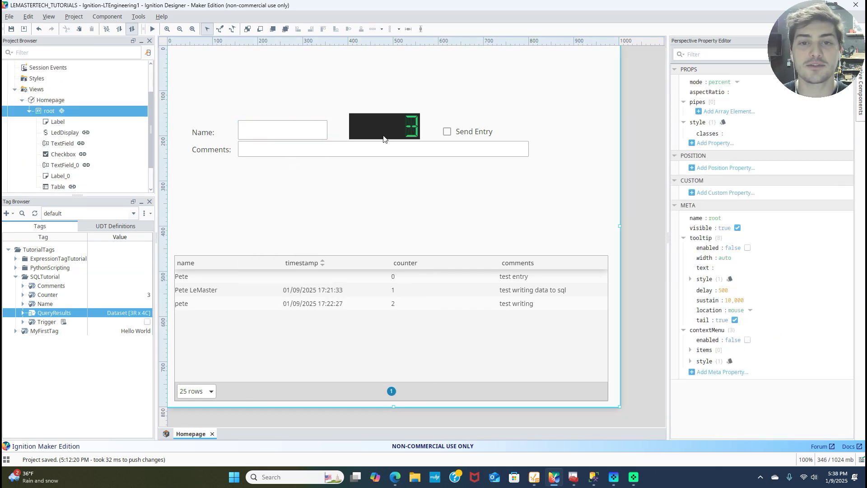
Inspect the Homepage components: root container, LED display, Name, Comments and Send Entry.
left_click(409, 127)
left_click(445, 132)
left_click(416, 148)
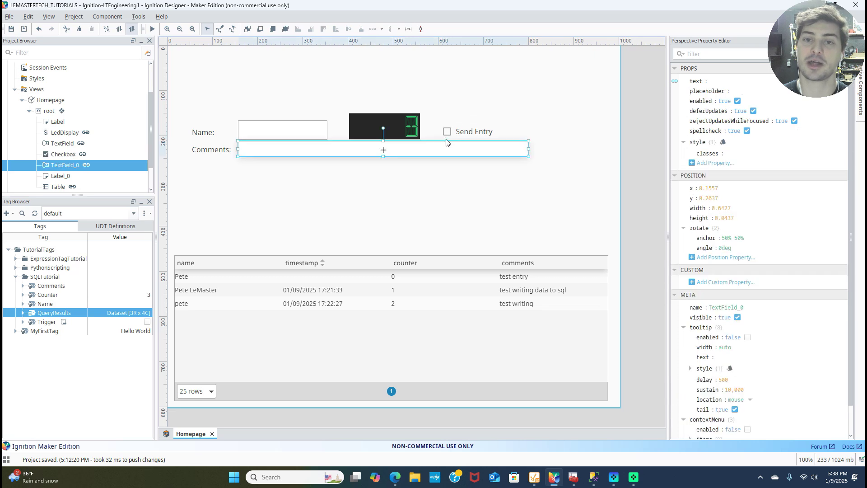
left_click(449, 128)
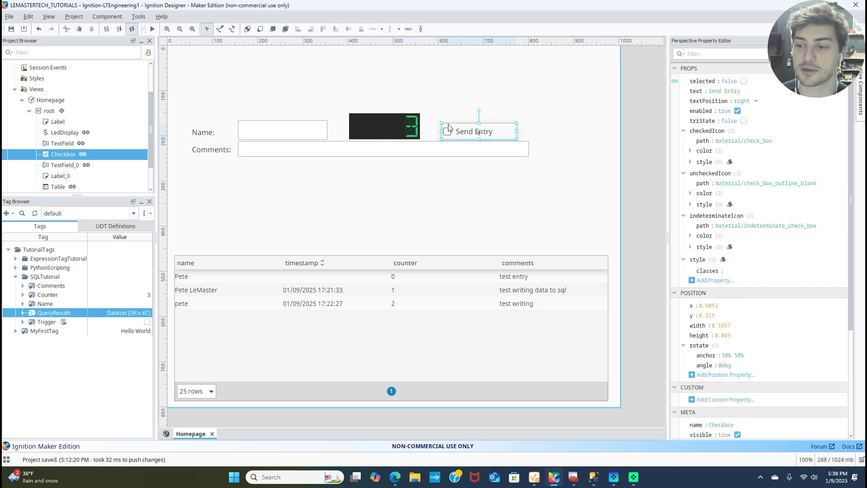
left_click(292, 136)
left_click(308, 150)
left_click(334, 173)
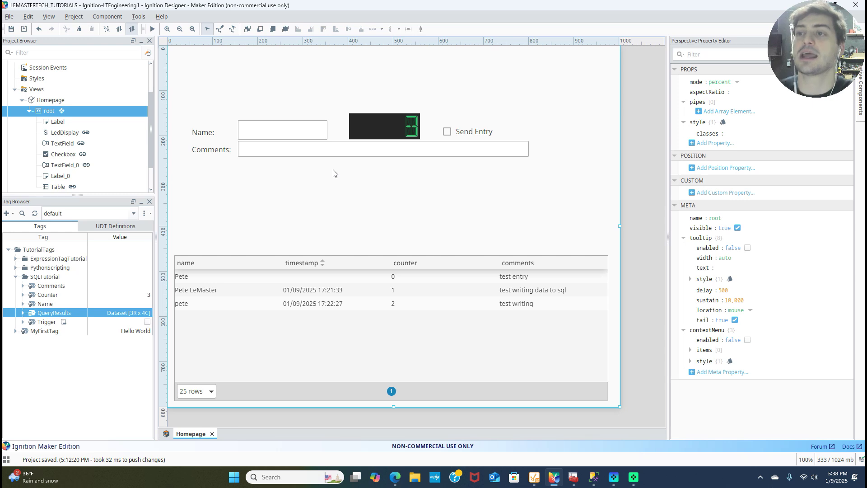
left_click(400, 123)
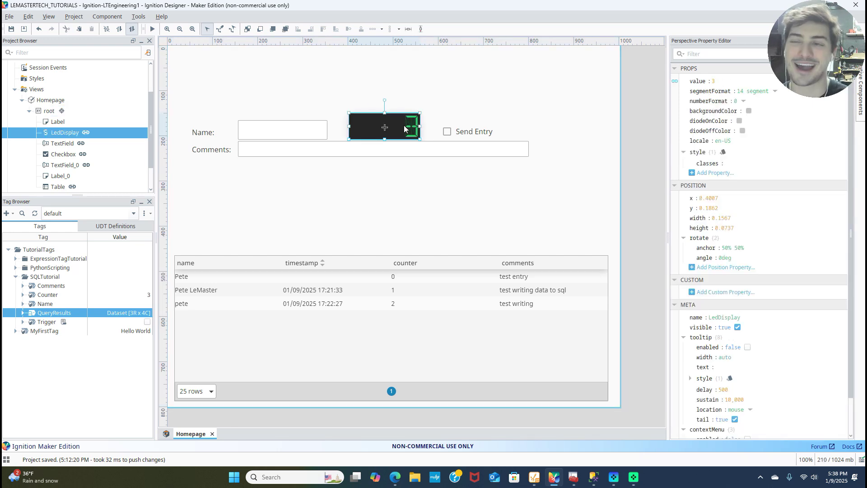
left_click(335, 103)
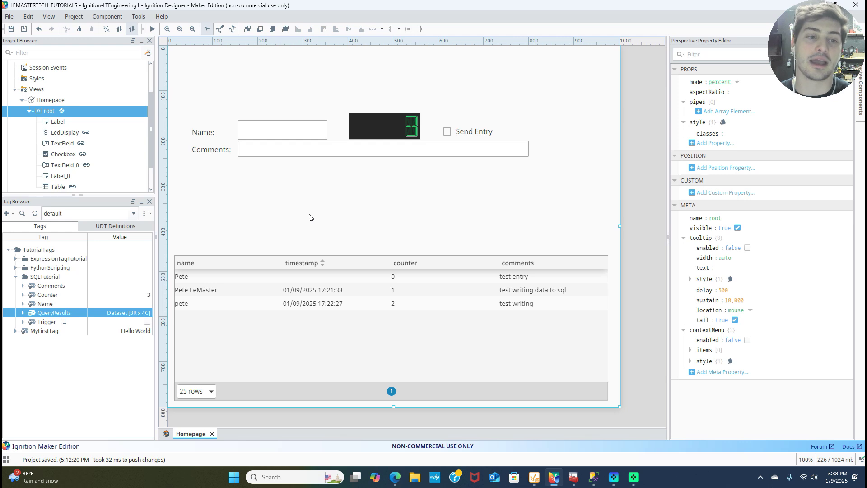
Save the project, then select the Counter tag and the Send Entry checkbox.
key("ctrl+s")
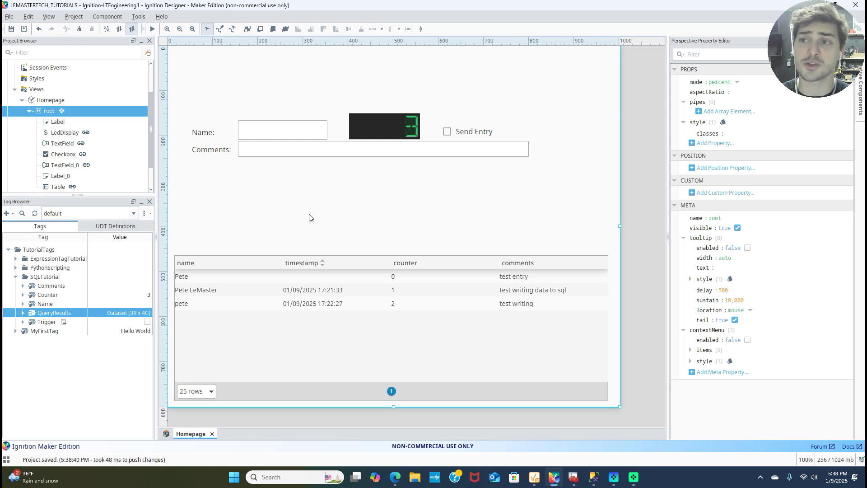
left_click(67, 294)
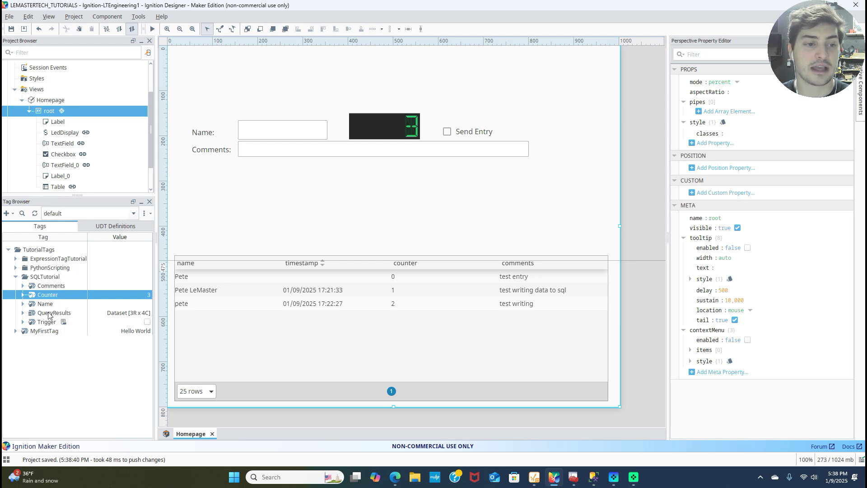
left_click(450, 135)
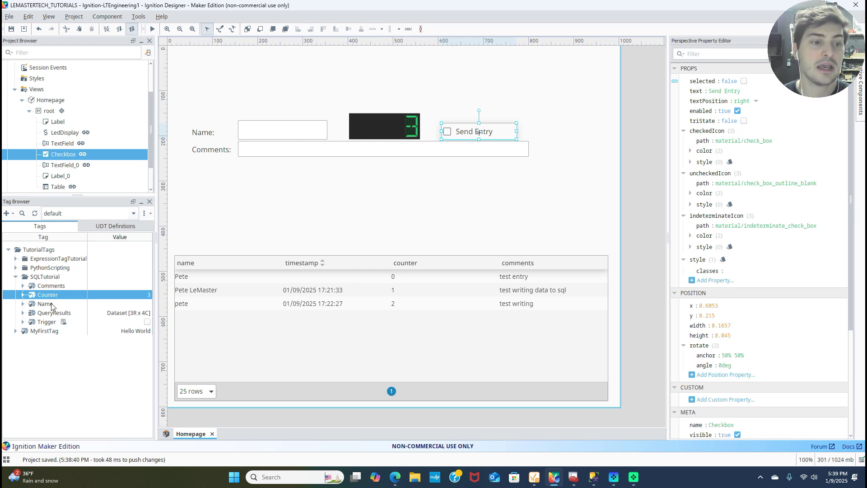
double_click(47, 323)
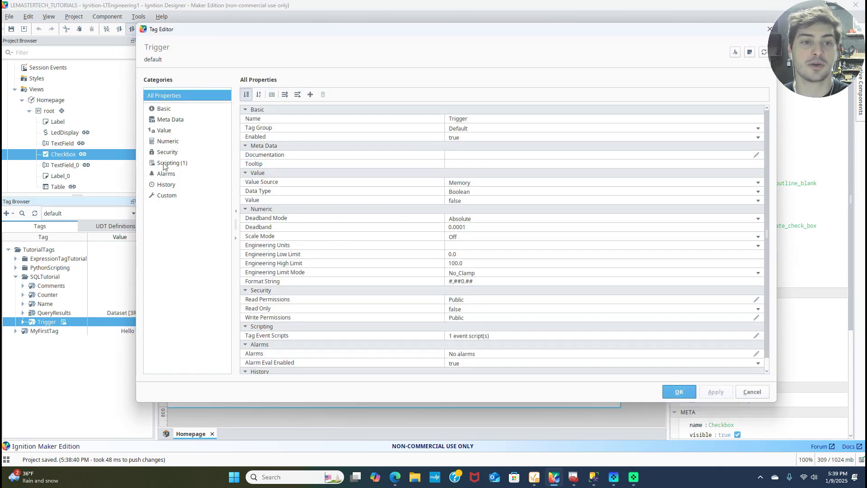
left_click(166, 163)
left_click(283, 121)
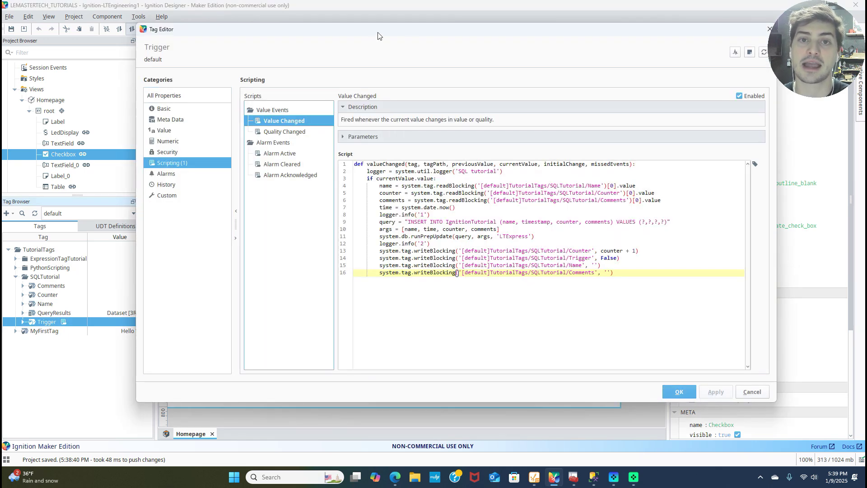
left_click_drag(379, 35, 277, 22)
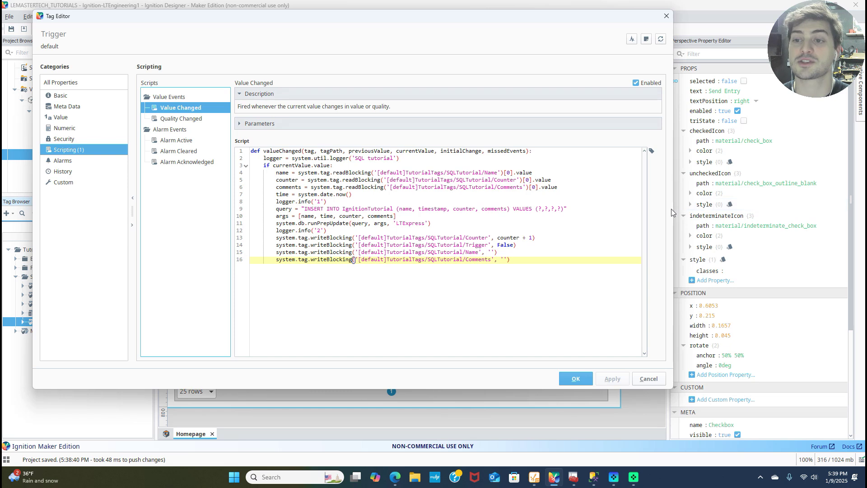
left_click_drag(672, 209, 725, 203)
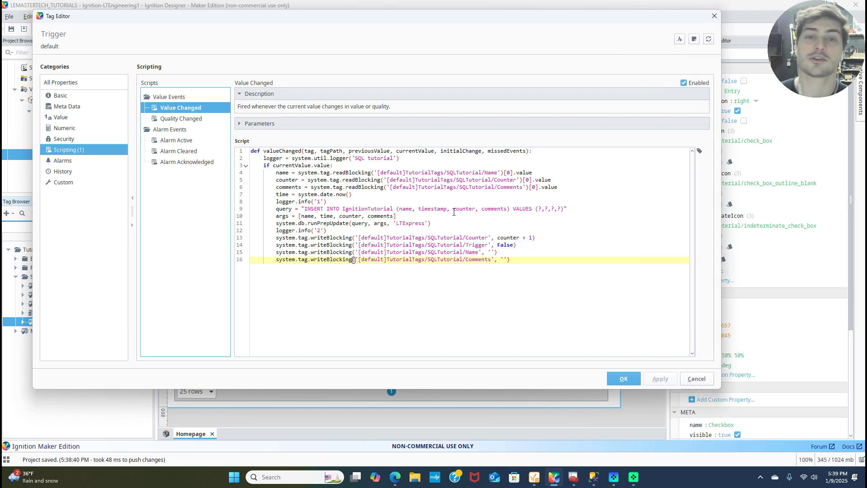
left_click(381, 180)
left_click(337, 158)
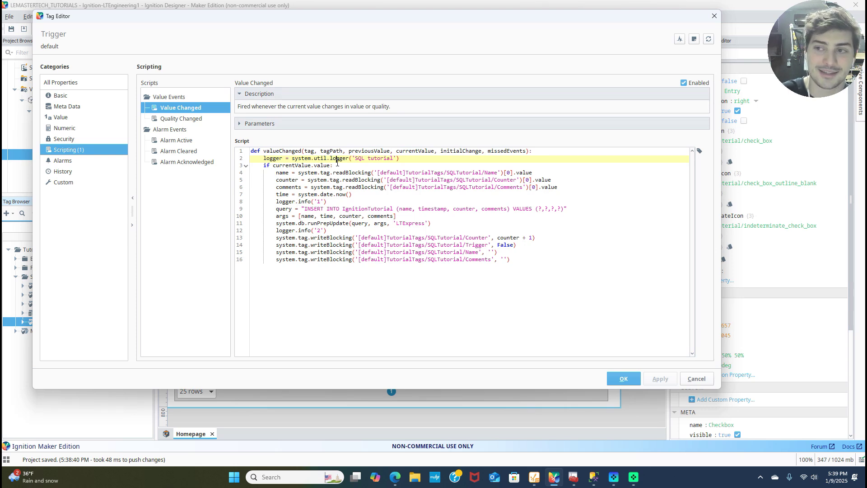
mouse_move(262, 156)
left_mouse_down()
mouse_move(445, 136)
mouse_move(590, 217)
mouse_move(594, 264)
mouse_move(251, 150)
left_mouse_up()
left_click(594, 264)
left_click(266, 173)
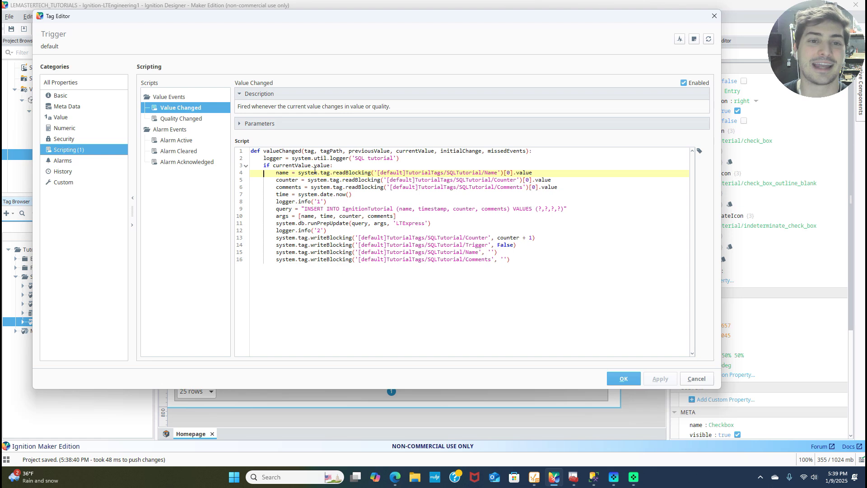
left_click(301, 158)
left_click_drag(264, 159, 593, 267)
left_click(568, 264)
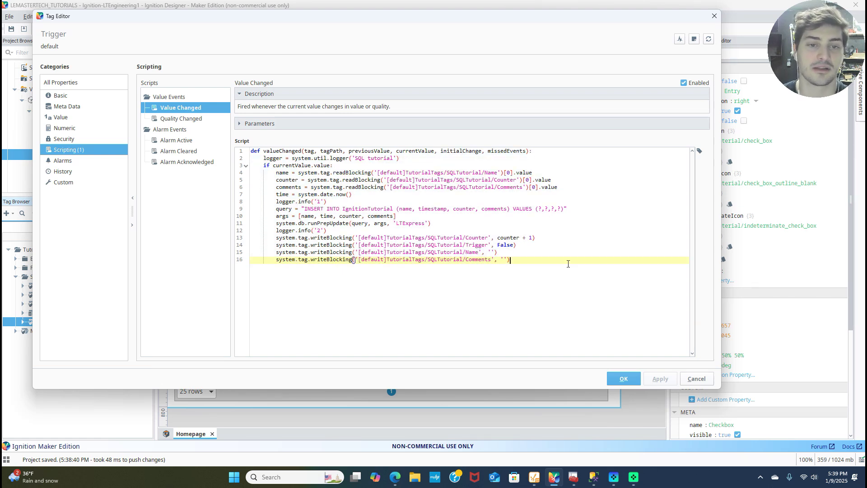
left_click_drag(316, 201, 574, 188)
key("Down")
key("Down")
key("Down")
key("Down")
key("Down")
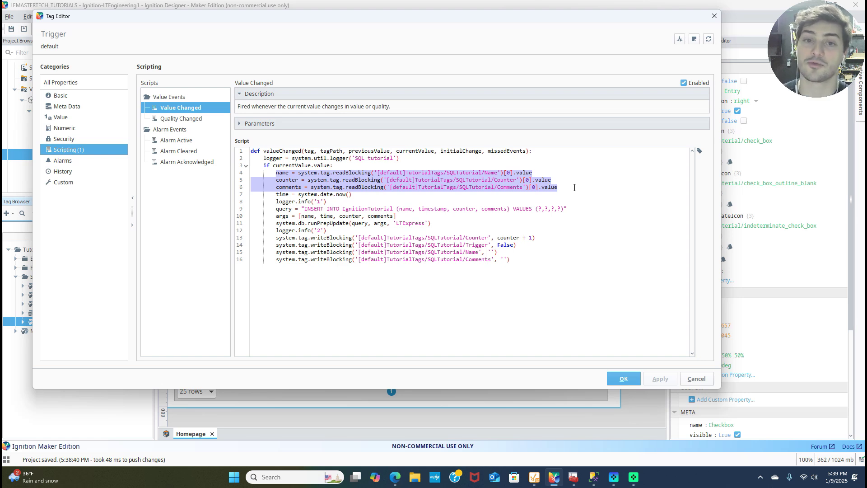
left_click_drag(356, 195, 567, 210)
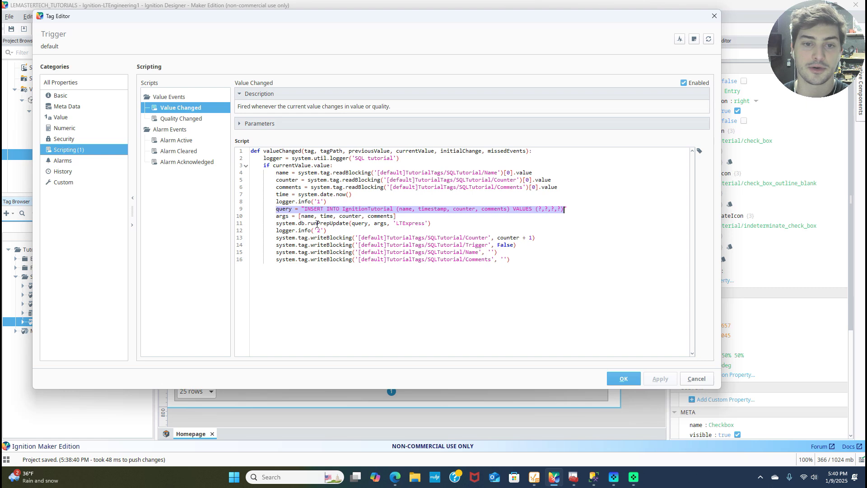
left_click(277, 217)
left_click(279, 238)
left_click_drag(279, 240, 571, 260)
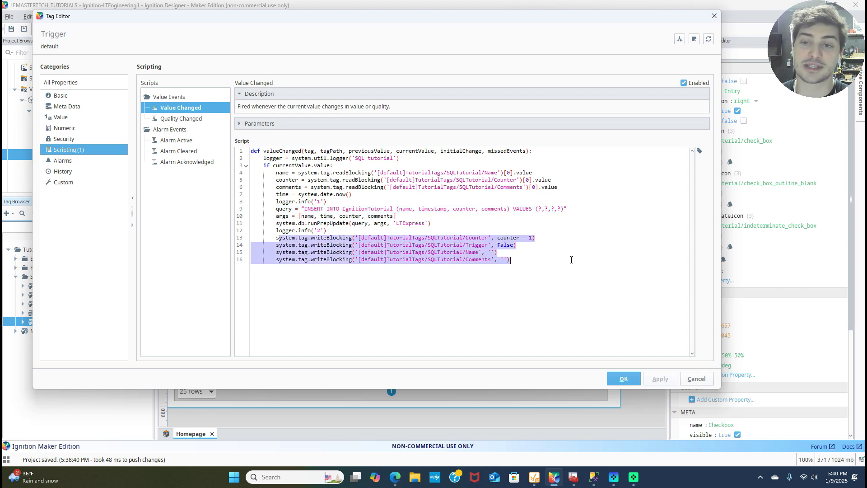
left_click(524, 232)
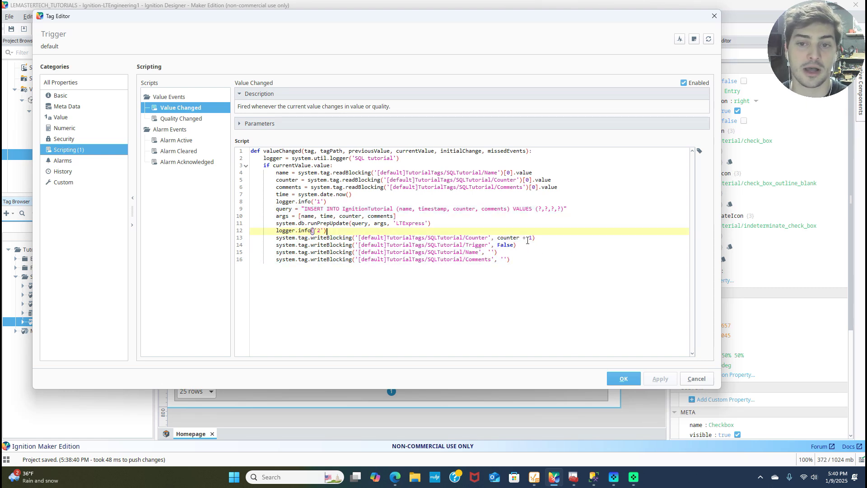
left_click(529, 245)
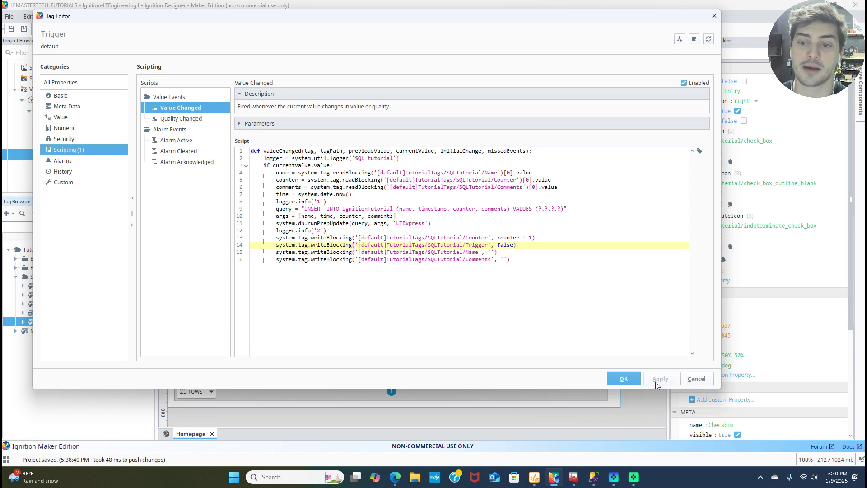
left_click(622, 380)
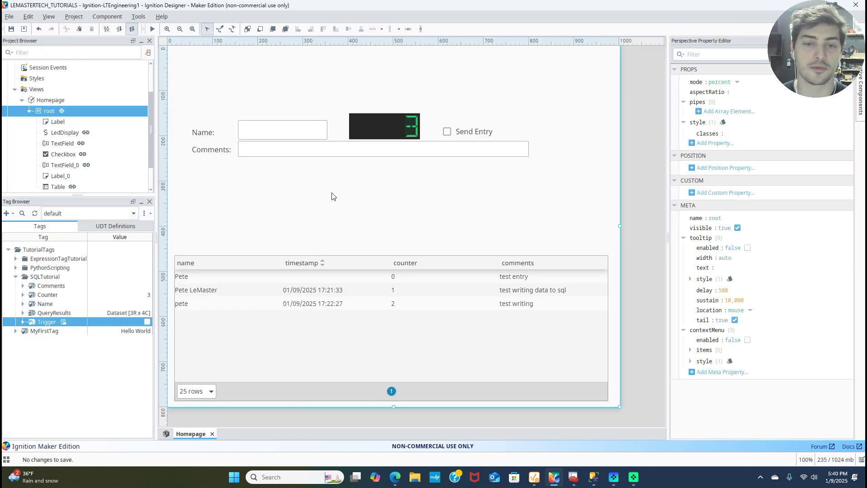
In the browser's Perspective form, enter the person's name in the Name field.
left_click(395, 477)
left_click(213, 7)
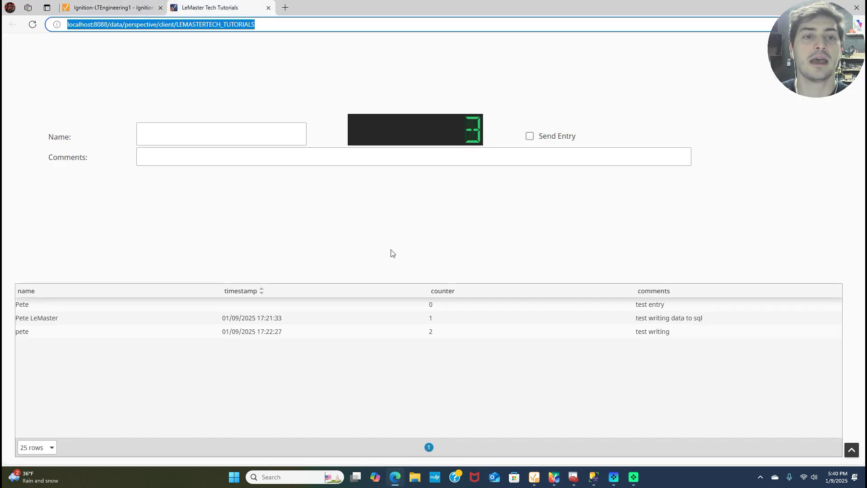
left_click(221, 129)
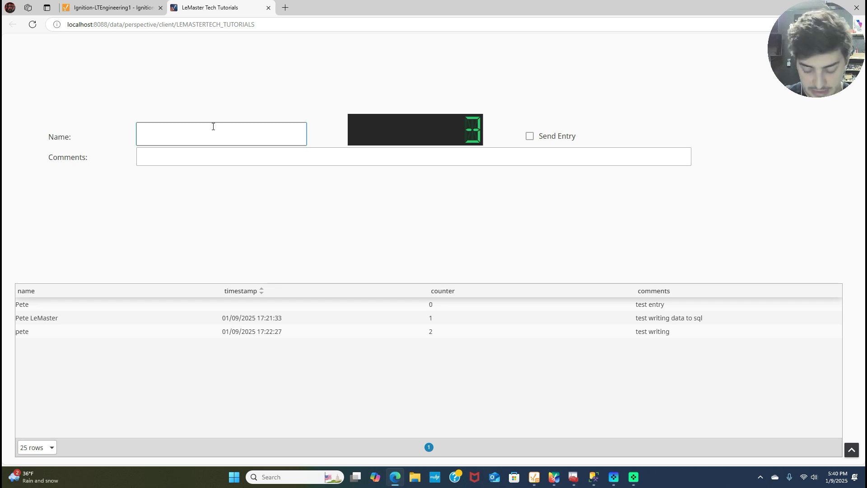
type("Pete L")
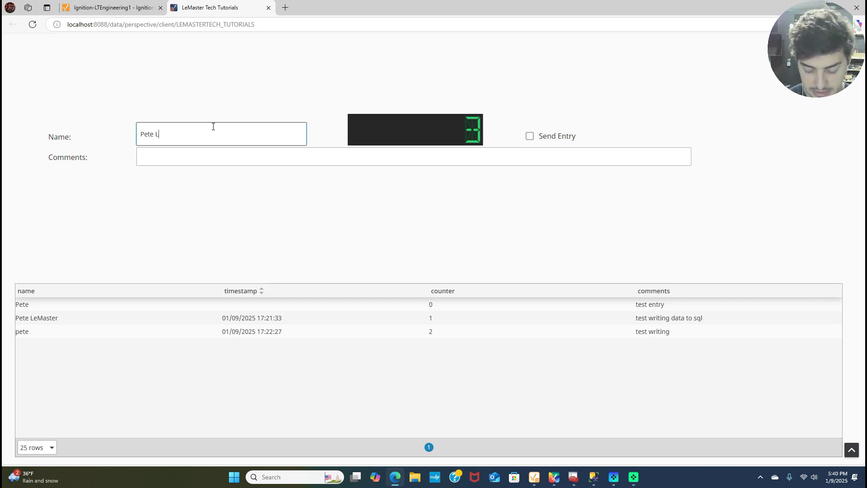
type("eMasterTech")
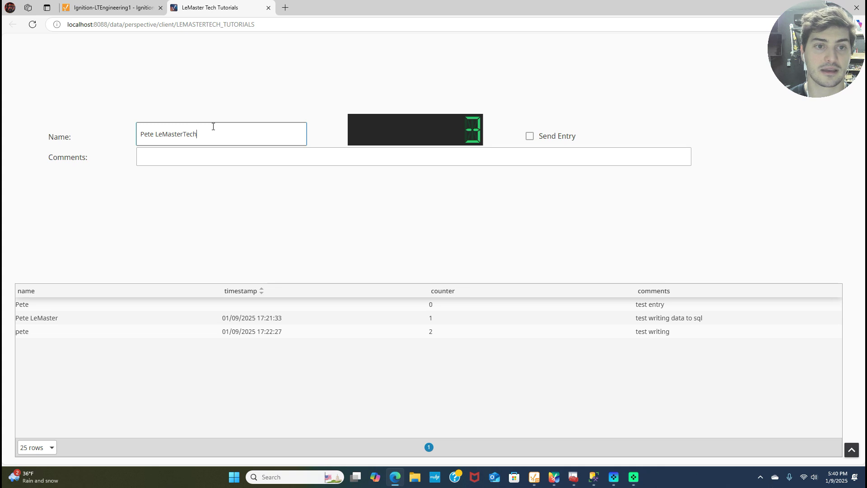
key("Return")
Enter a comment ending in '!', check Send Entry, and select the new table row.
left_click(407, 161)
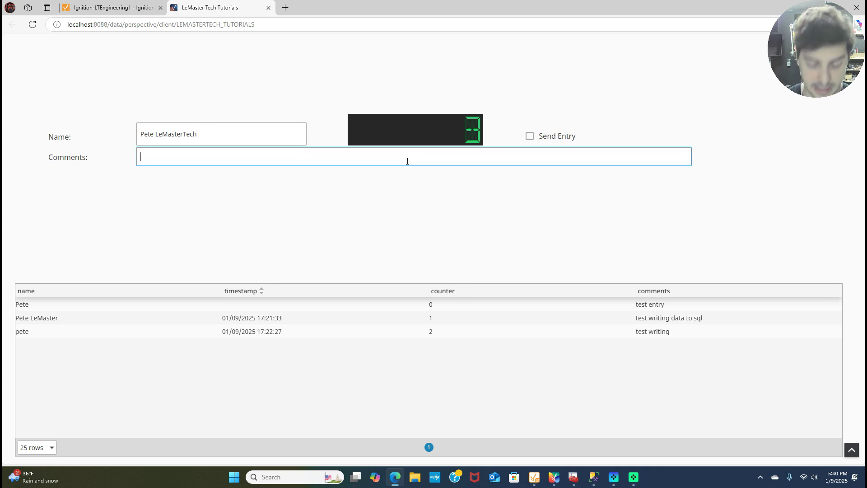
type("This is lemaste")
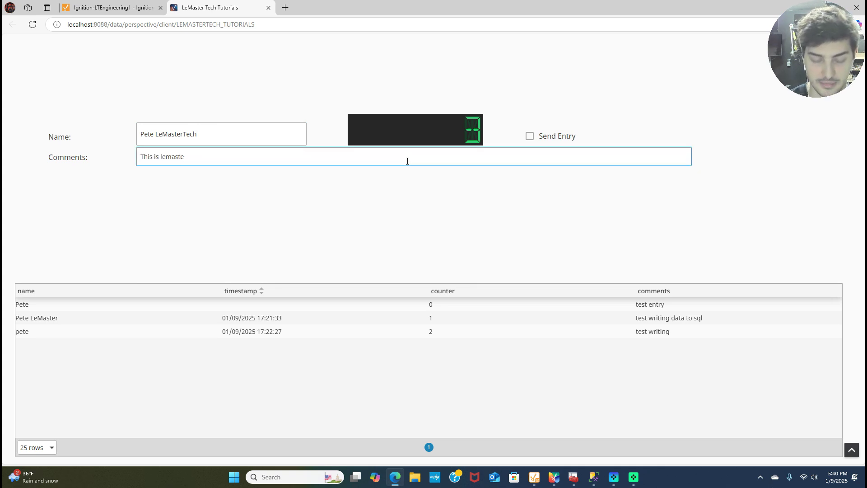
type("r tech@")
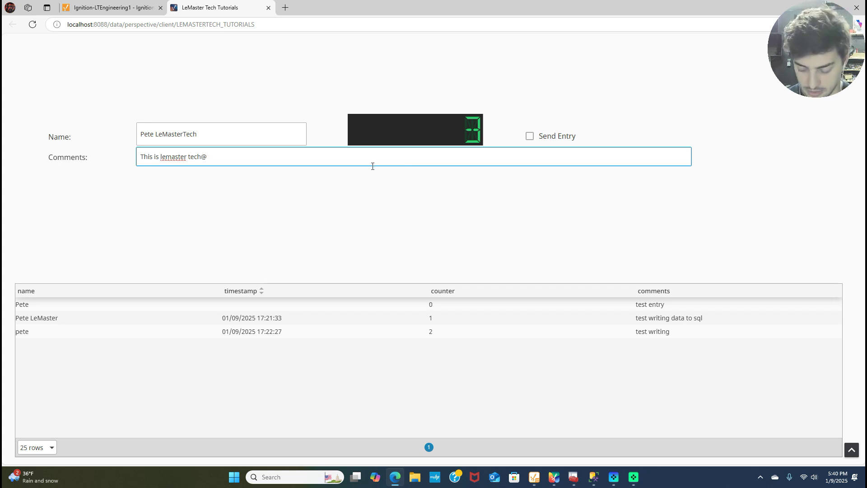
key("BackSpace")
type("!")
key("Tab")
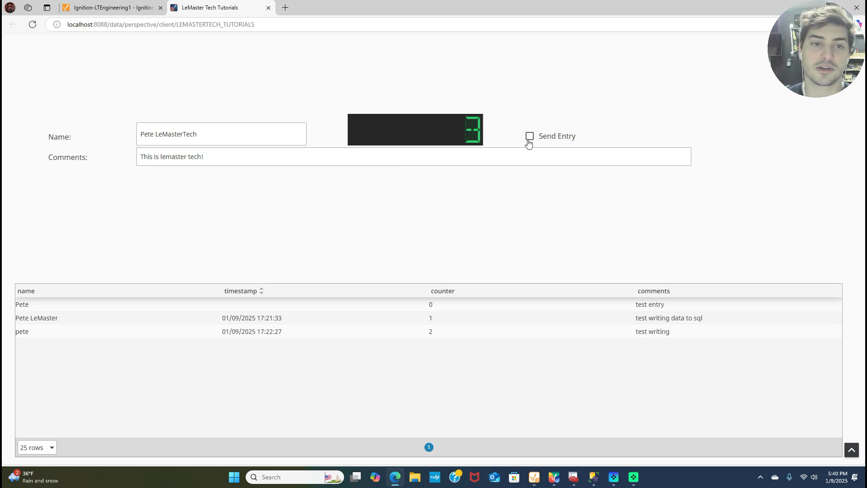
left_click(528, 140)
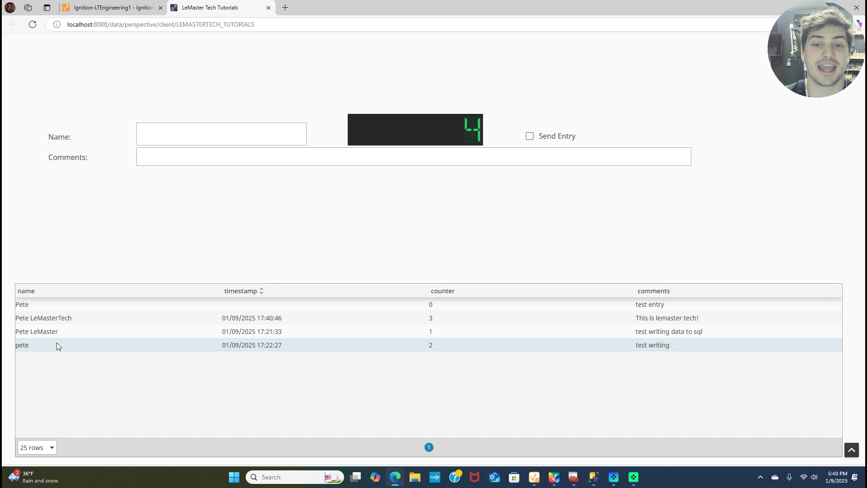
left_click(105, 320)
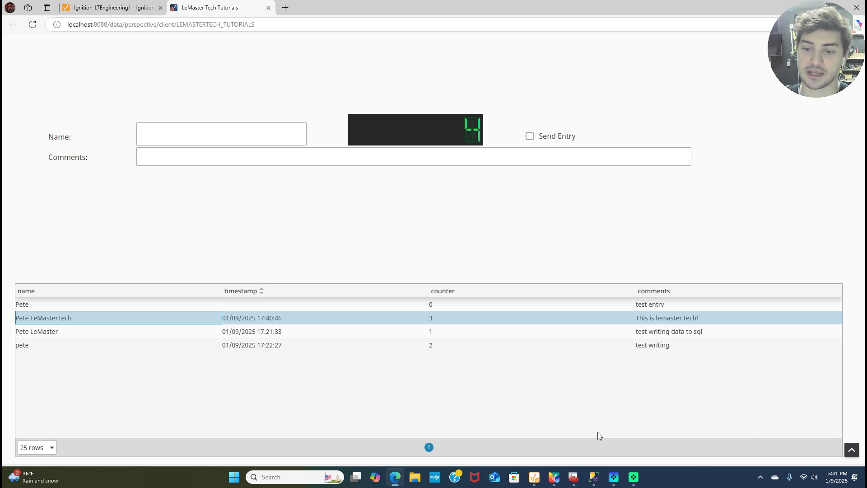
left_click(594, 477)
Re-execute the IgnitionTutorial SELECT in SSMS to confirm four rows, then return to Edge.
left_click(334, 231)
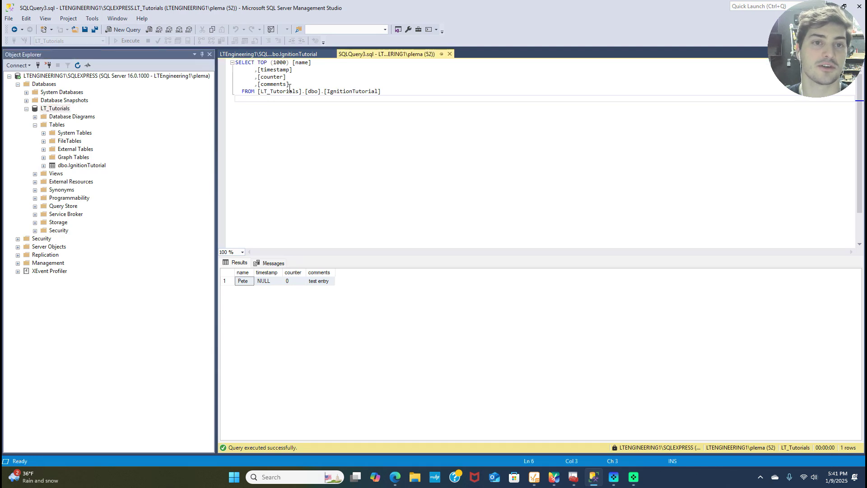
left_click(116, 41)
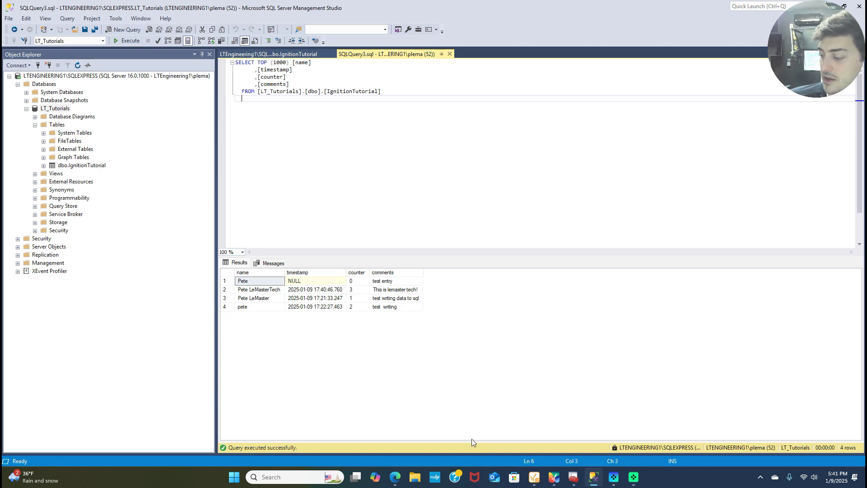
key("alt+Tab")
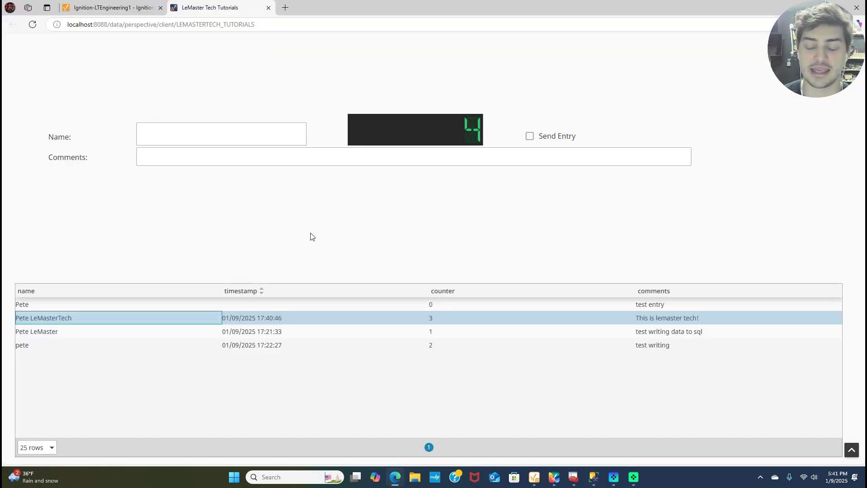
Submit an entry with a first name and a self-introduction comment, then select the new table row.
left_click(223, 136)
type("caitlin")
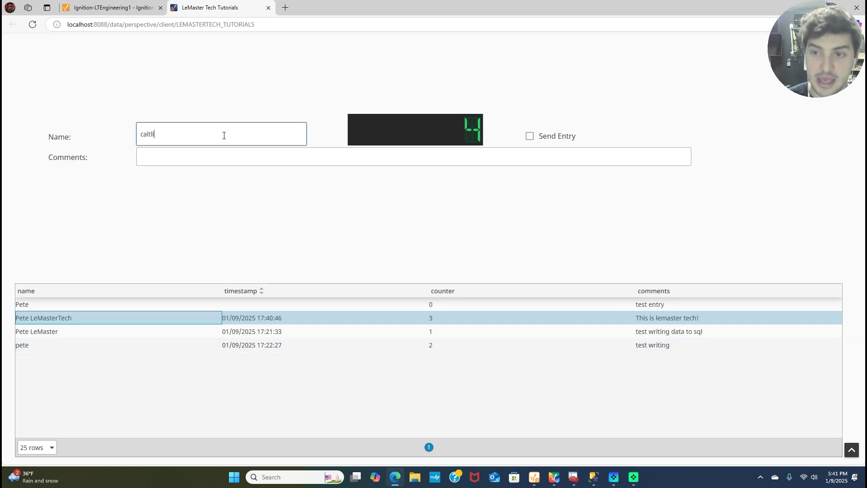
left_click(265, 162)
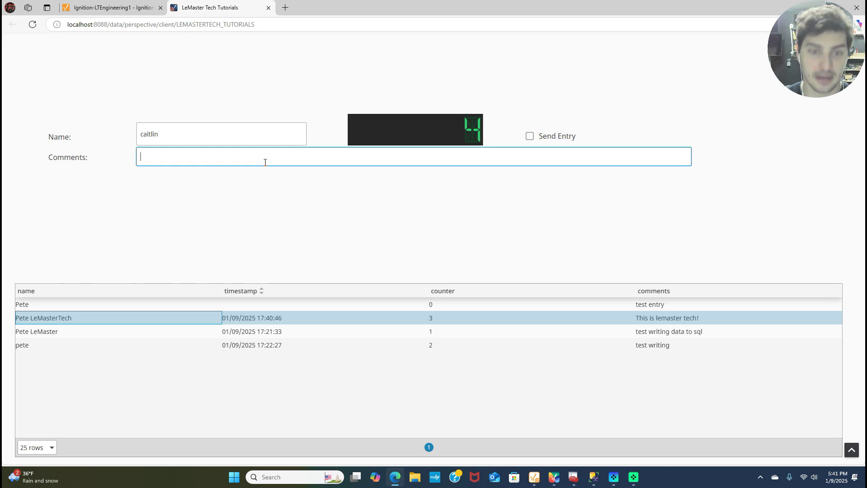
type("this is mrs ")
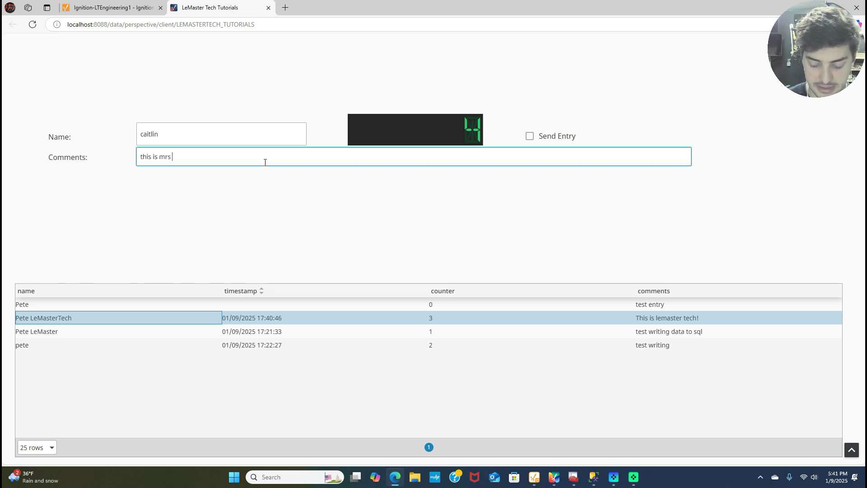
type("lemaster tech")
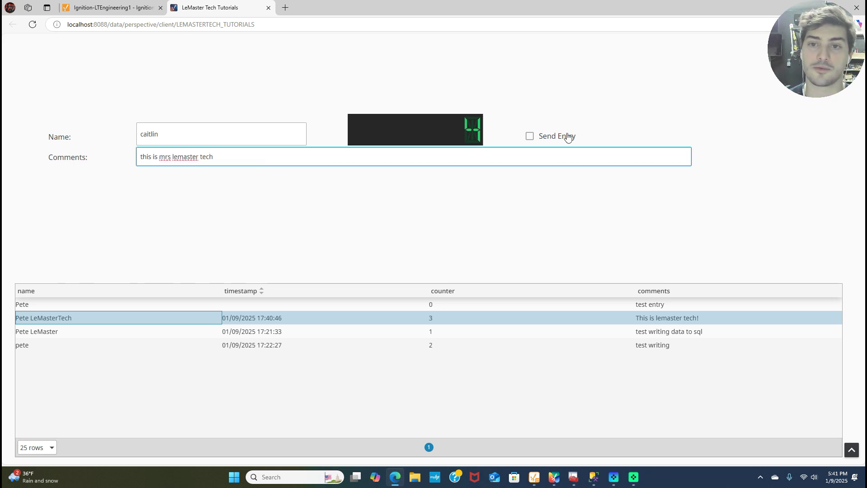
left_click(530, 138)
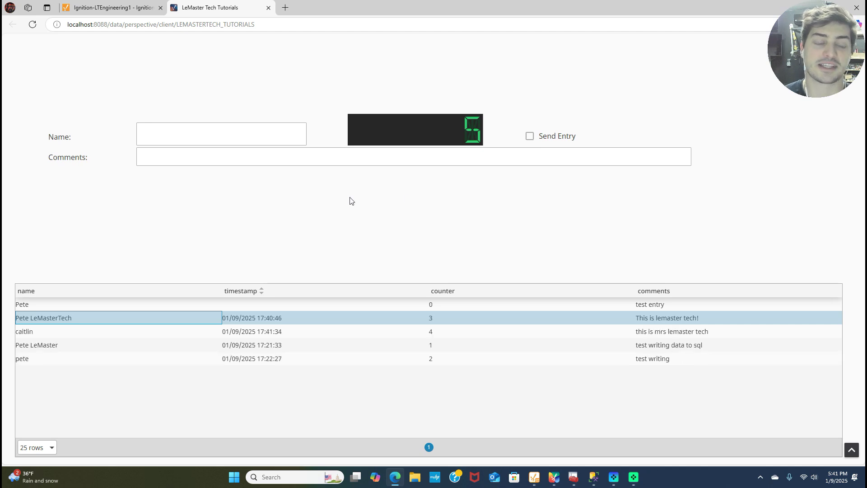
left_click(46, 330)
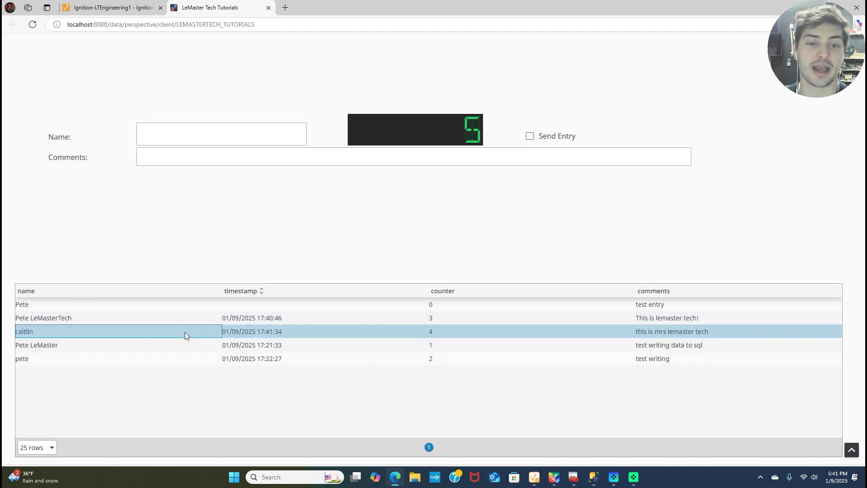
Submit a second entry with a name and the comment about the first-ever Patreon supporter.
left_click(192, 132)
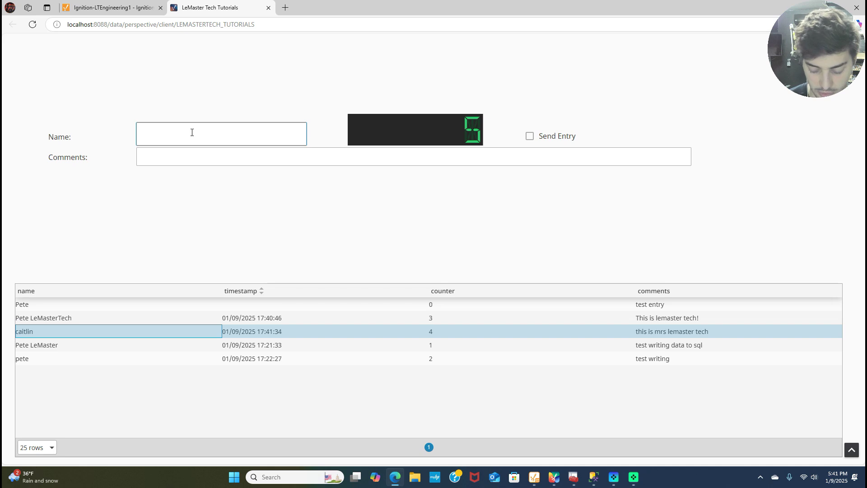
type("dale")
key("Tab")
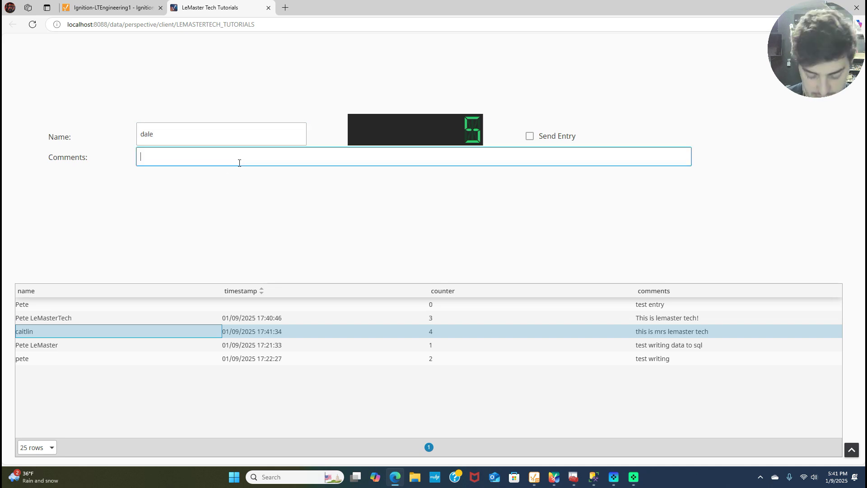
type("lemaster techs")
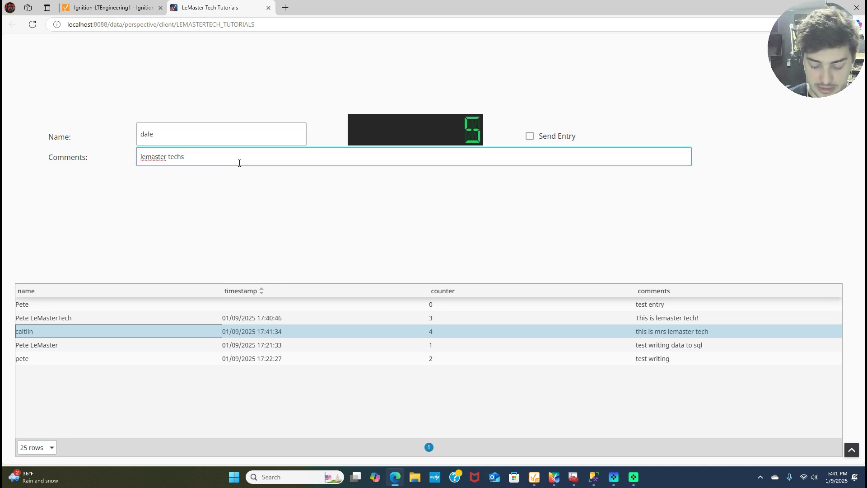
type(" first ever patre")
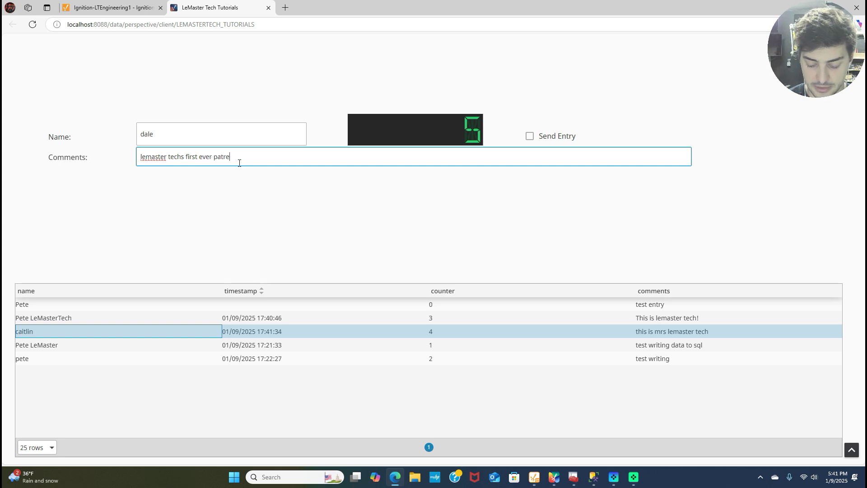
type("on!")
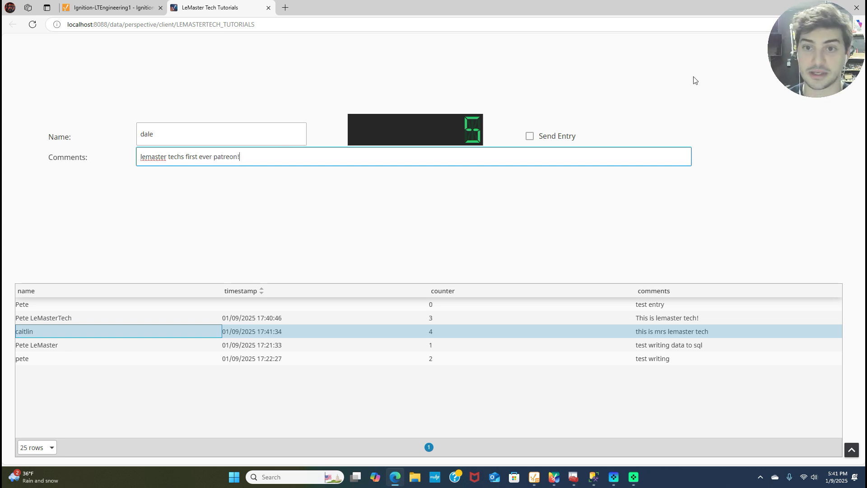
left_click(530, 136)
Submit a third entry with a name and the comment about the second Patreon supporter.
left_click(171, 132)
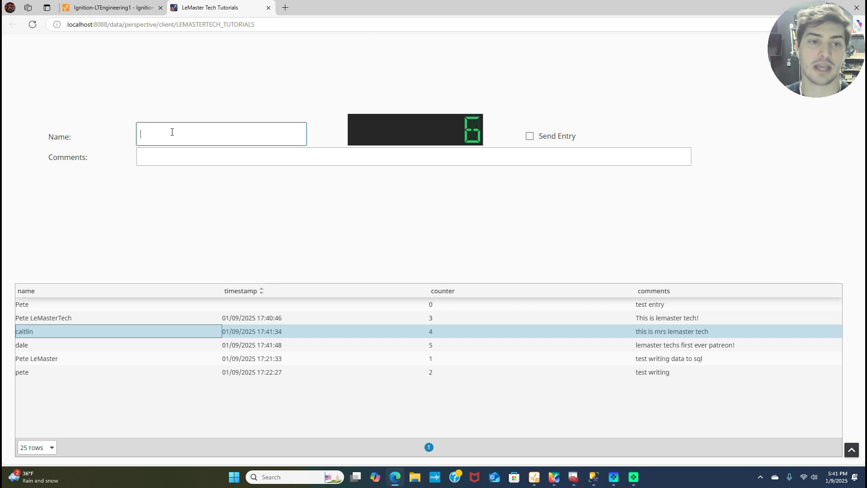
type("philip")
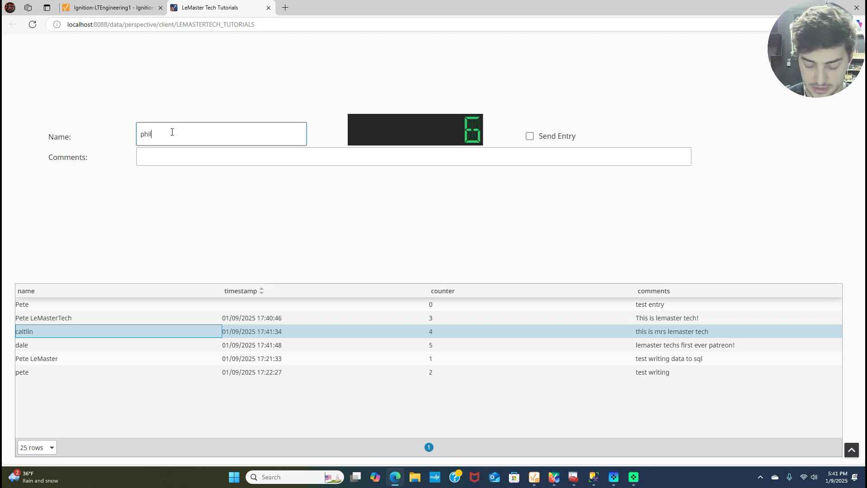
left_click(192, 154)
type("d")
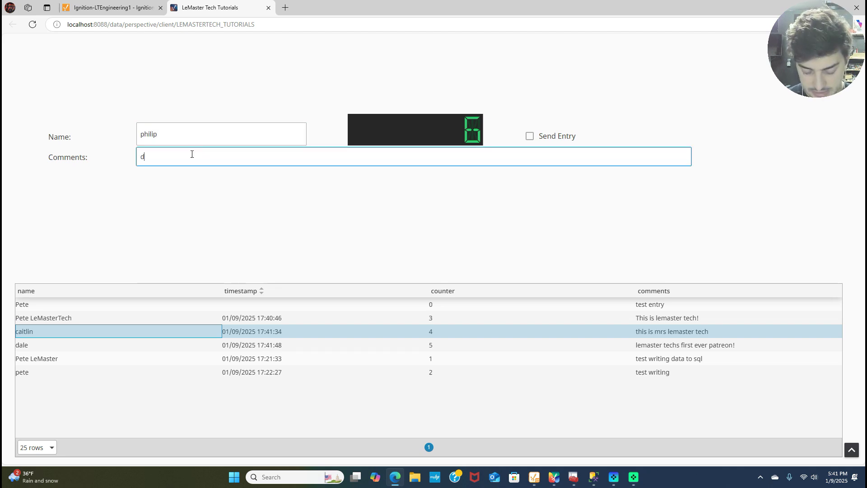
key("BackSpace")
type("second lemaster")
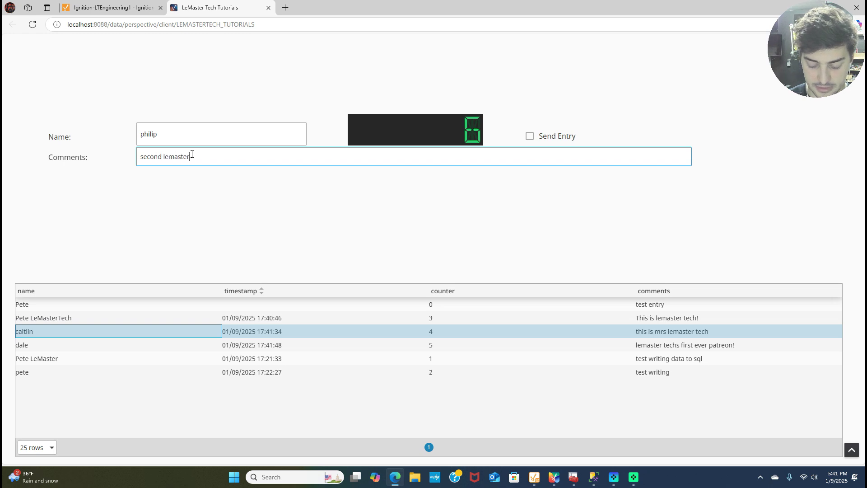
type(" tech patreons up")
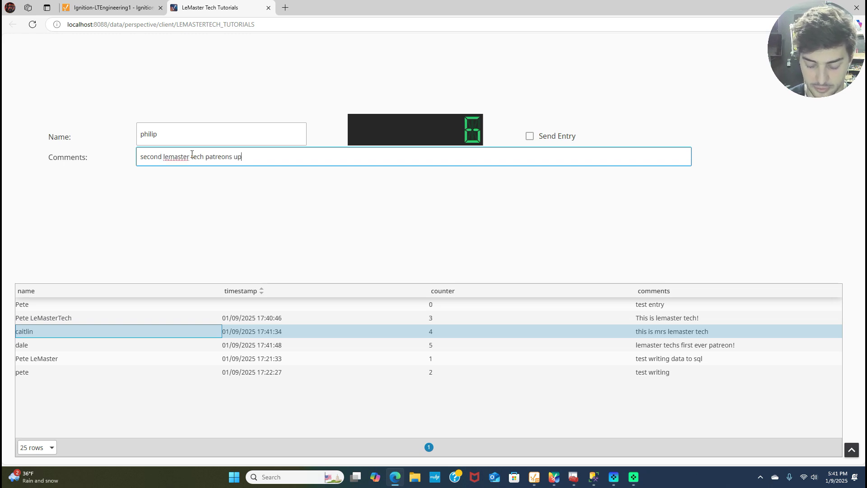
type("porter!")
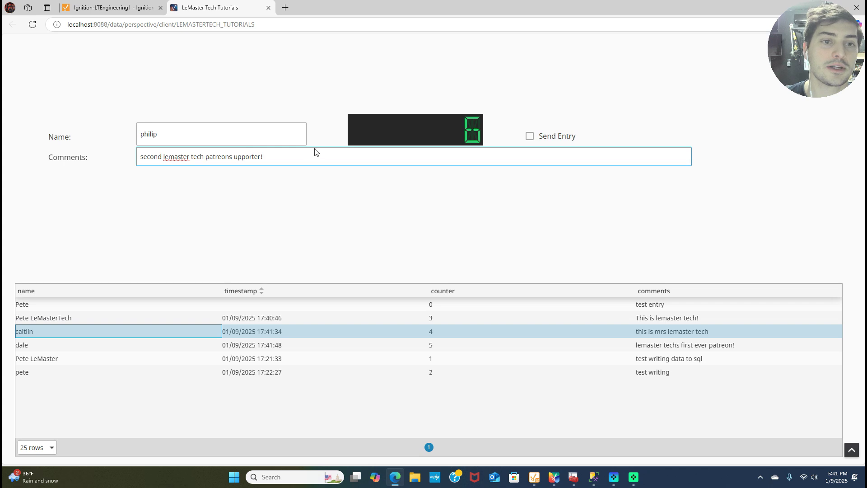
left_click(530, 136)
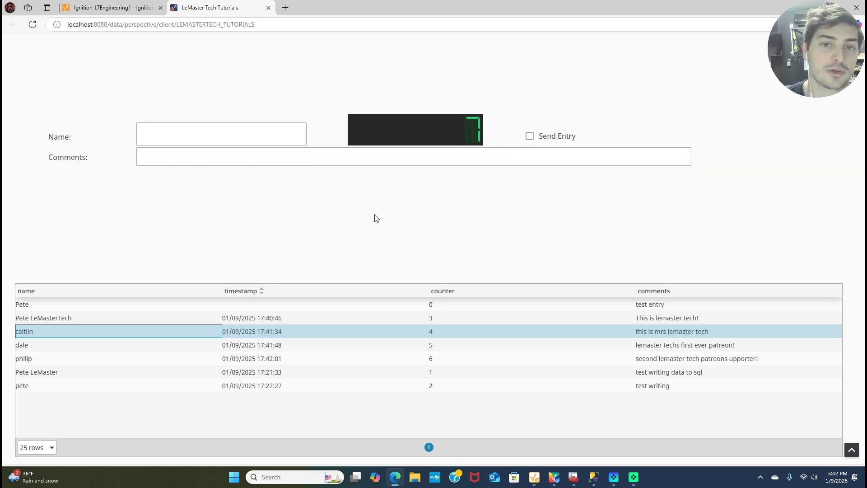